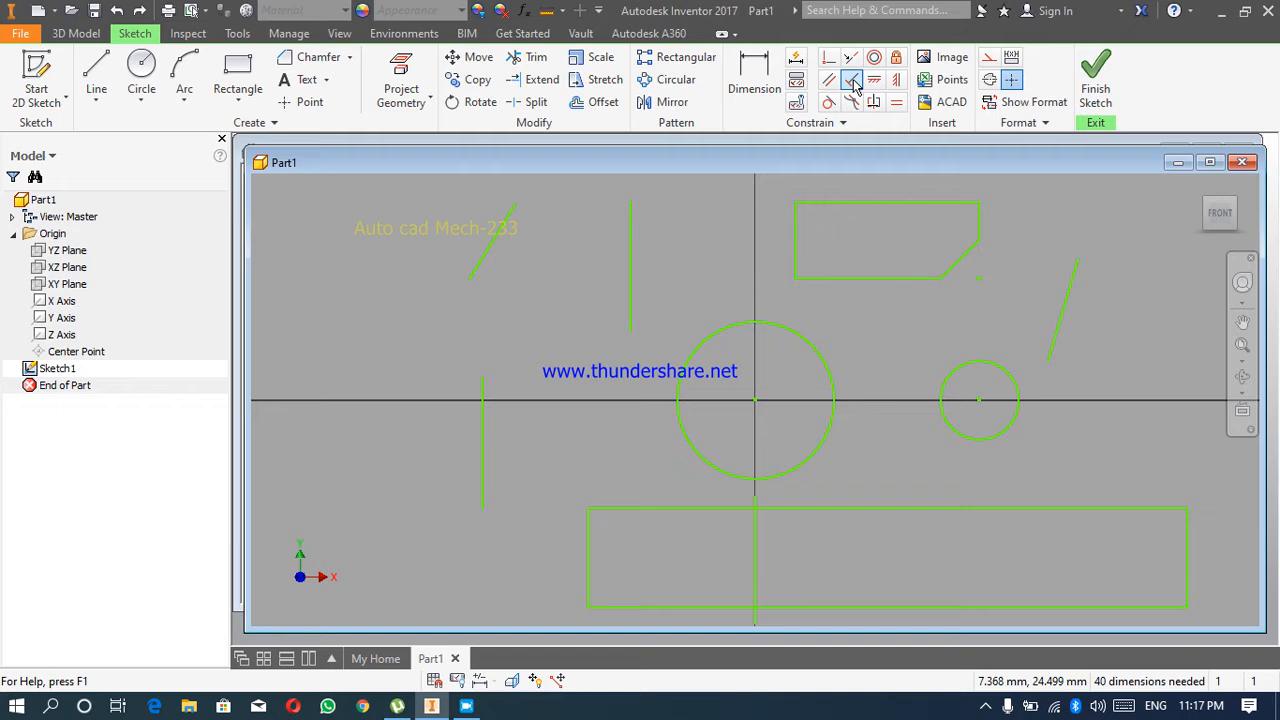
Apply a perpendicular constraint between the short slanted line and the vertical line below it.
click(853, 82)
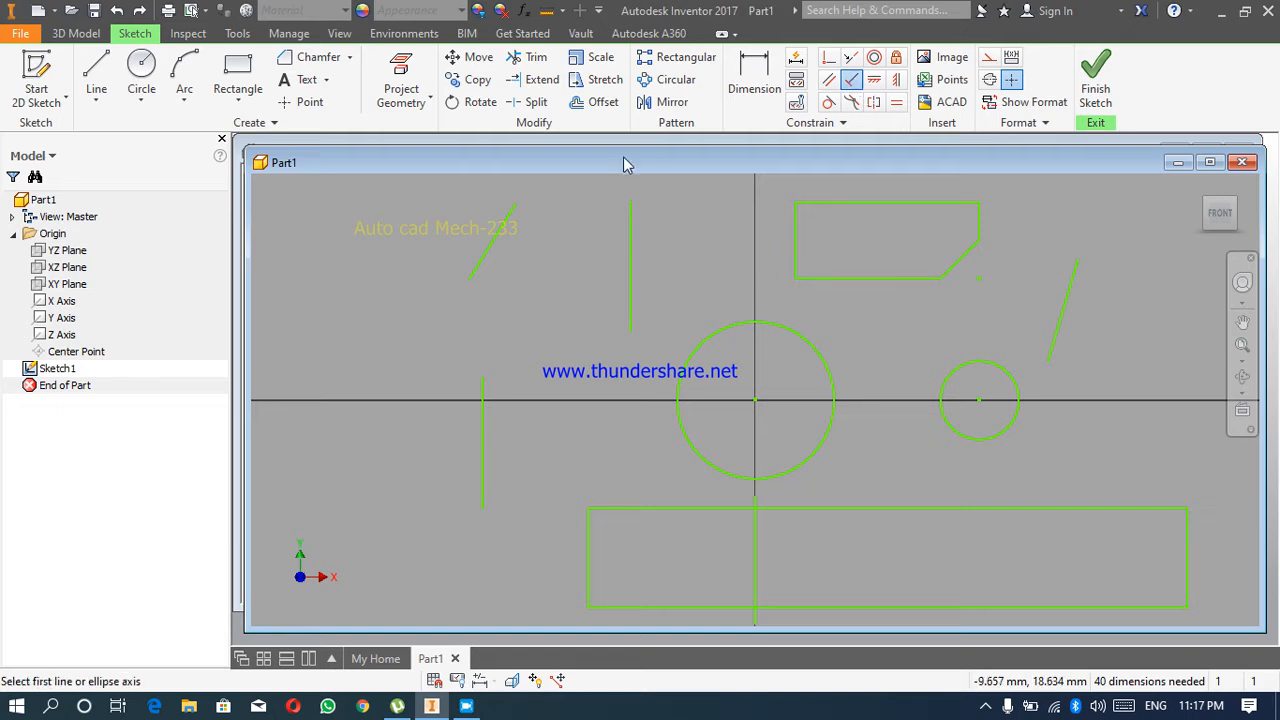
click(493, 237)
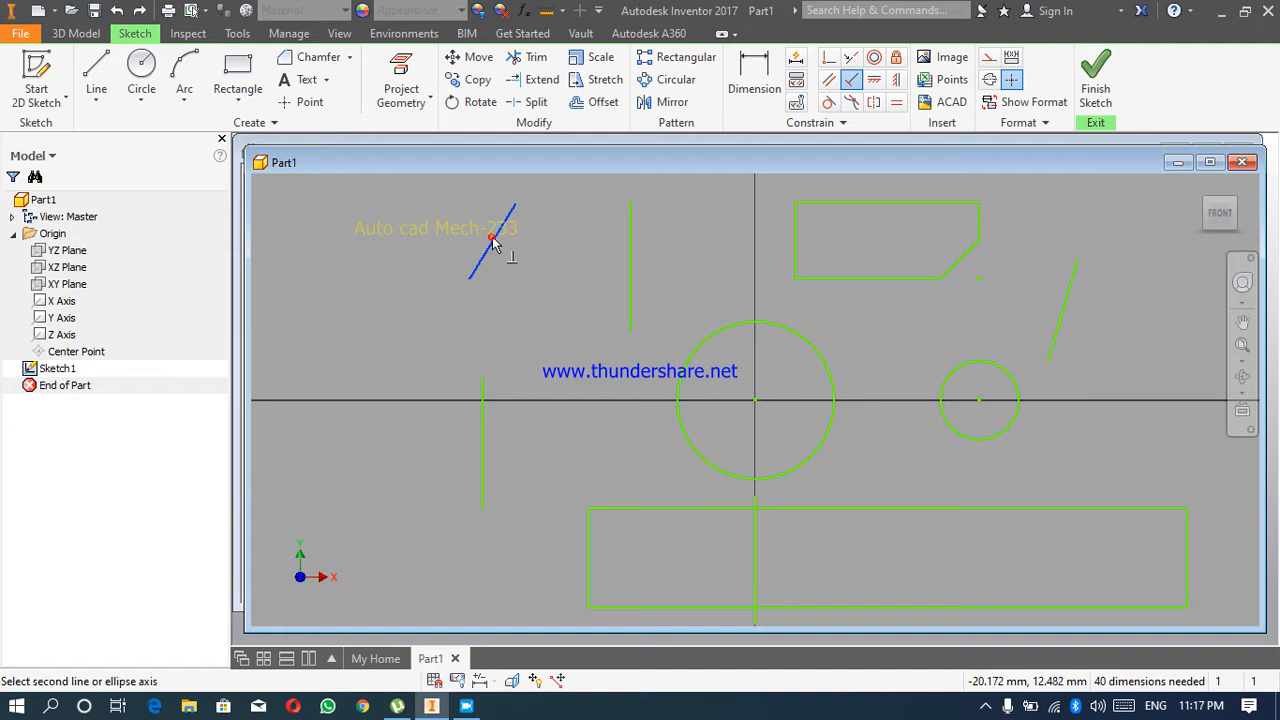
click(484, 401)
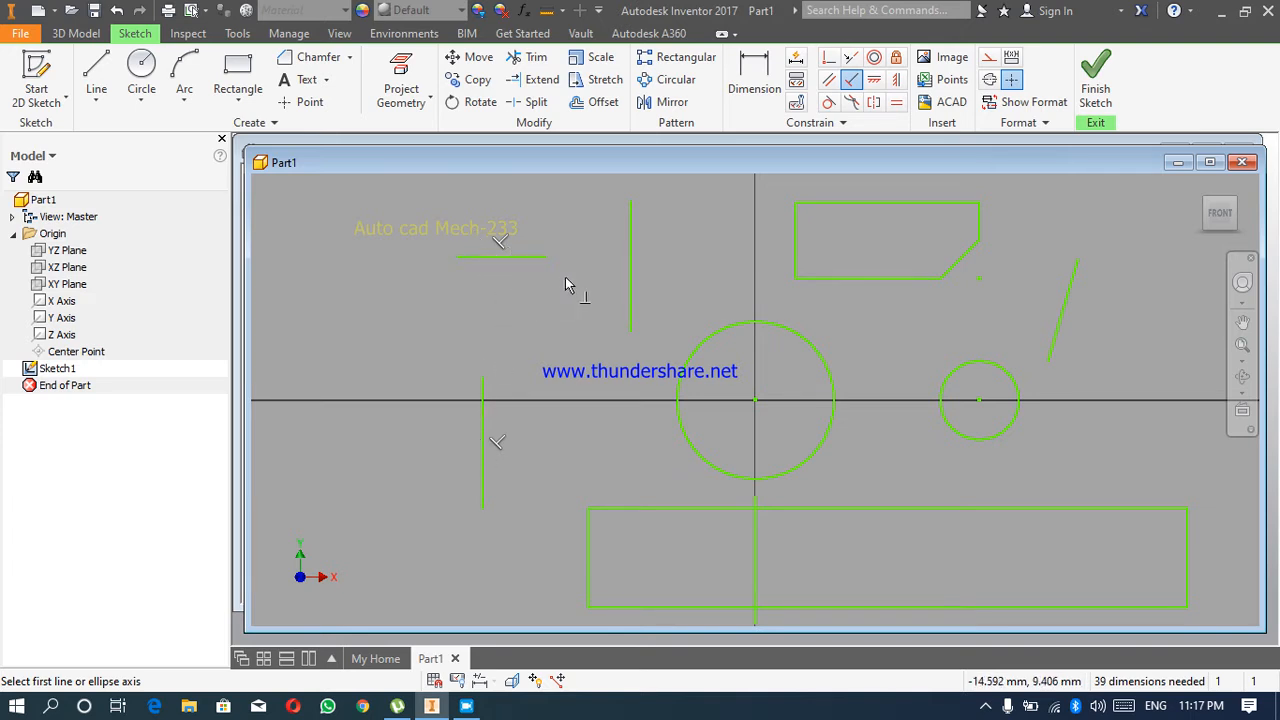
Try making the chamfered rectangle's slanted edge perpendicular to its full-height vertical edge, and undo both perpendicular constraints.
click(796, 245)
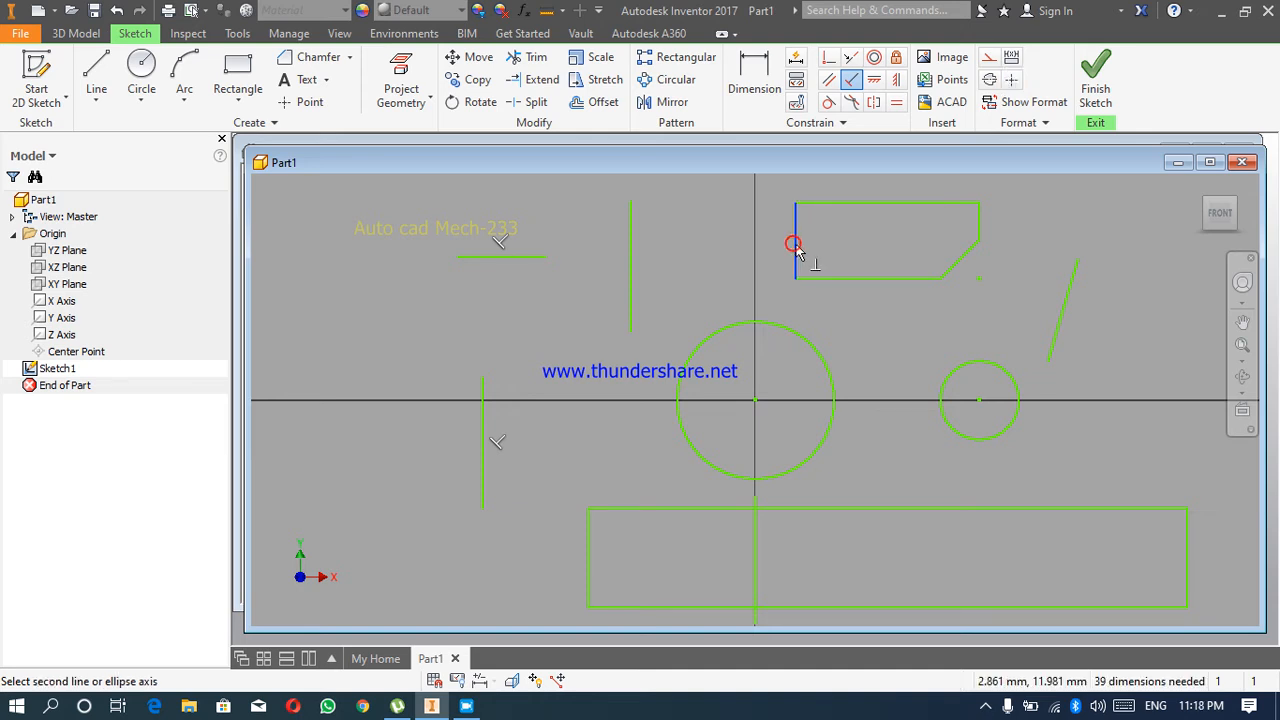
click(965, 262)
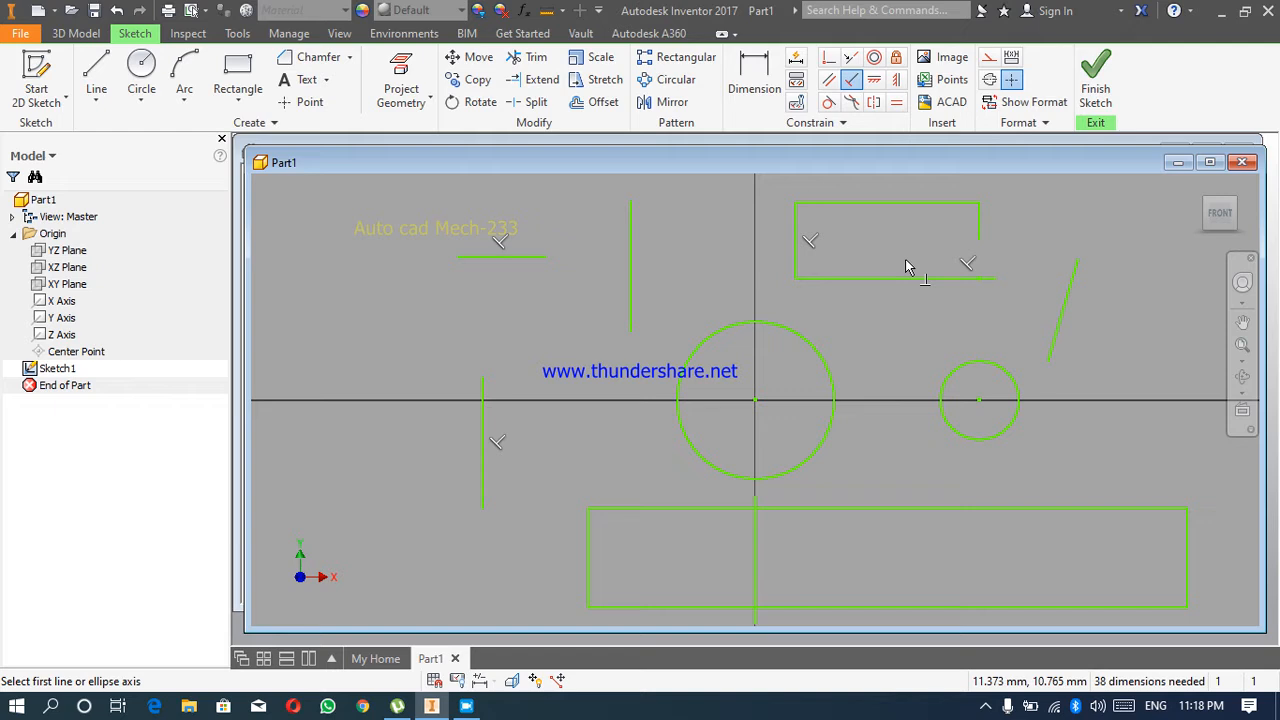
key(ctrl+z)
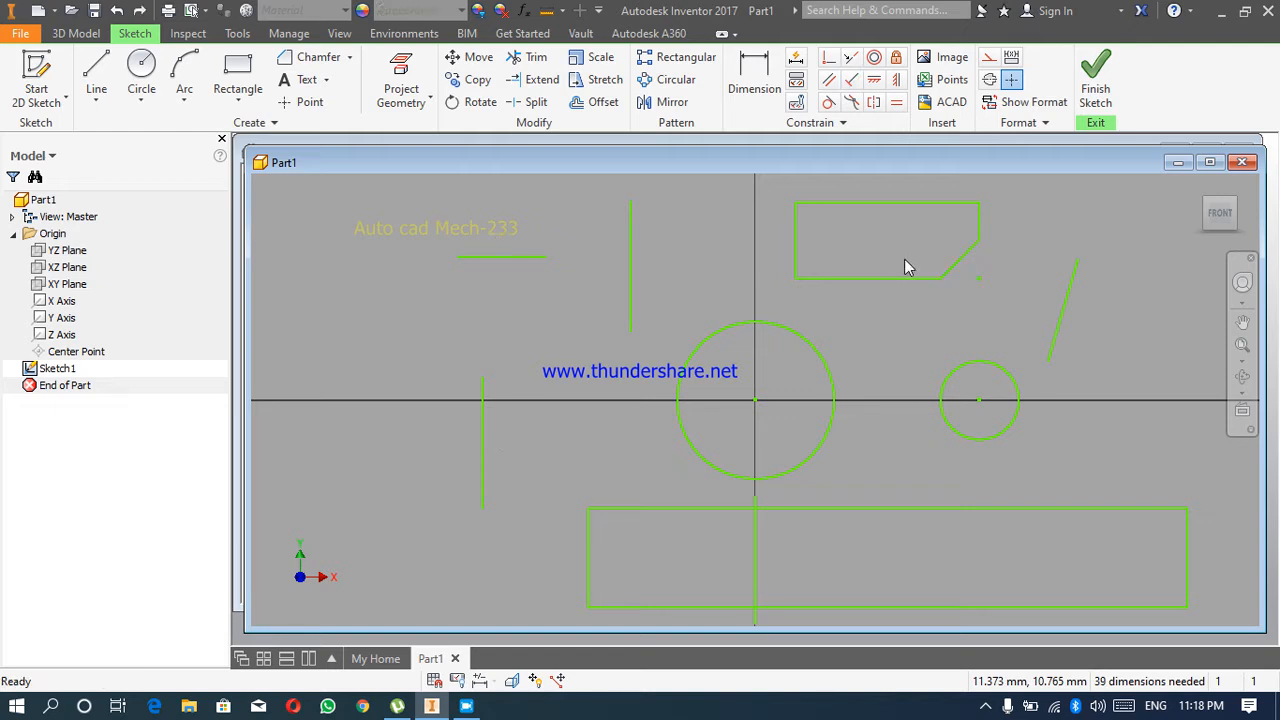
key(ctrl+z)
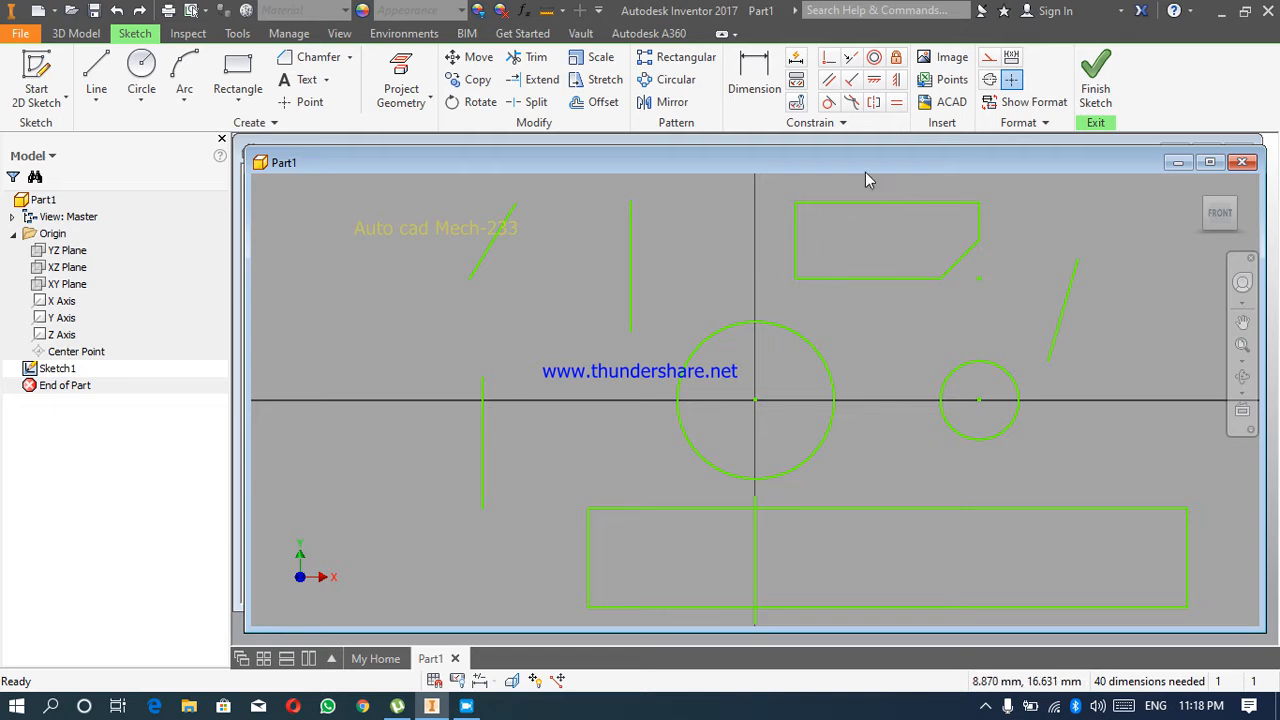
Try a parallel constraint between the rectangle's chamfer edge and the slanted line above the small circle.
click(830, 82)
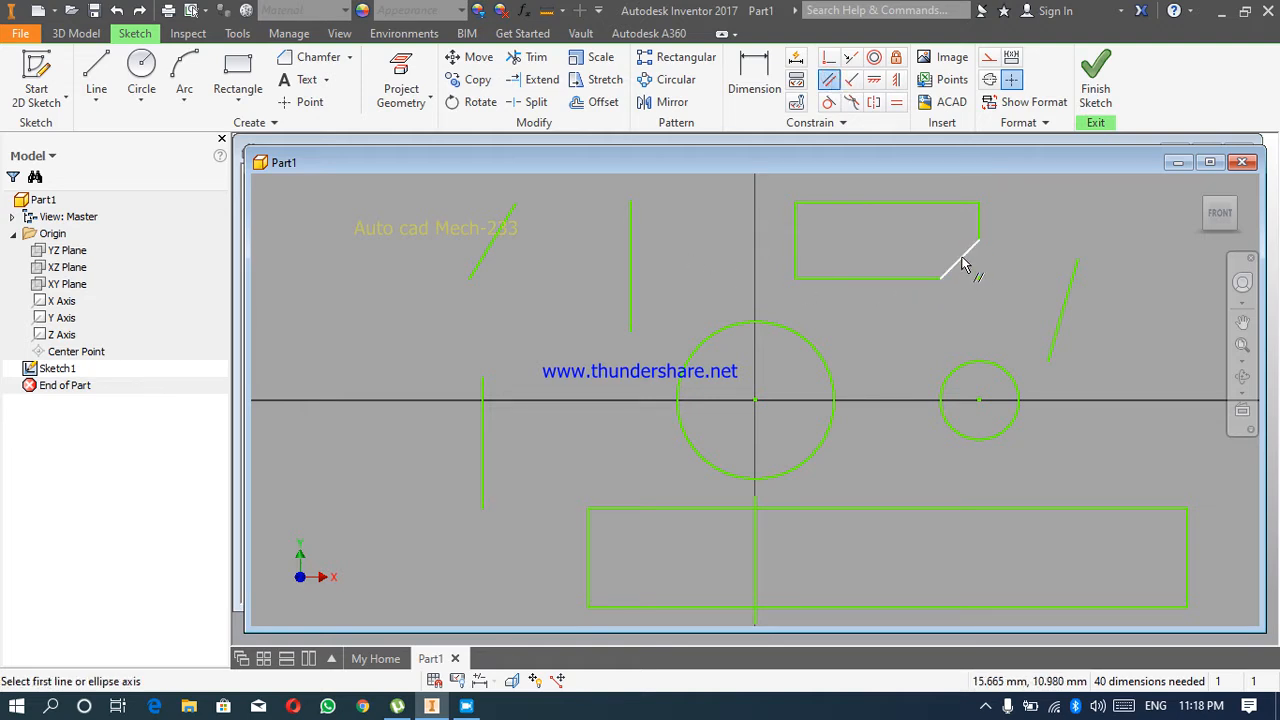
click(962, 262)
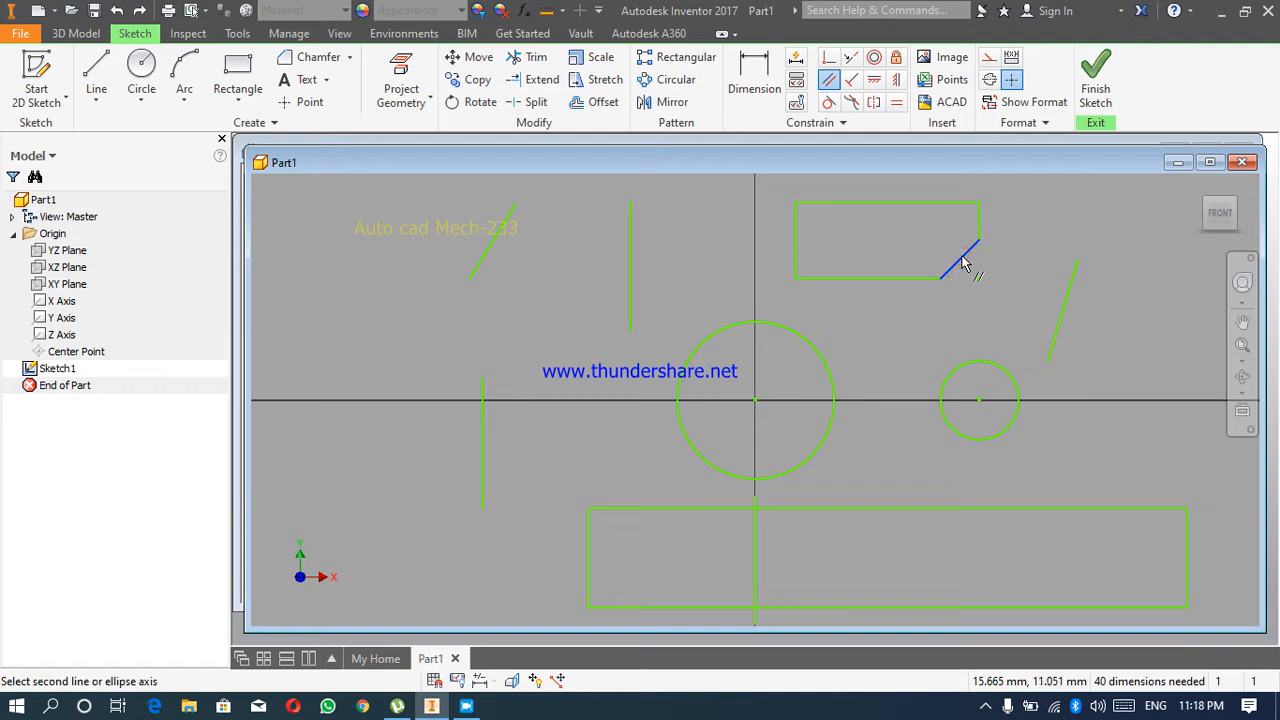
click(1067, 310)
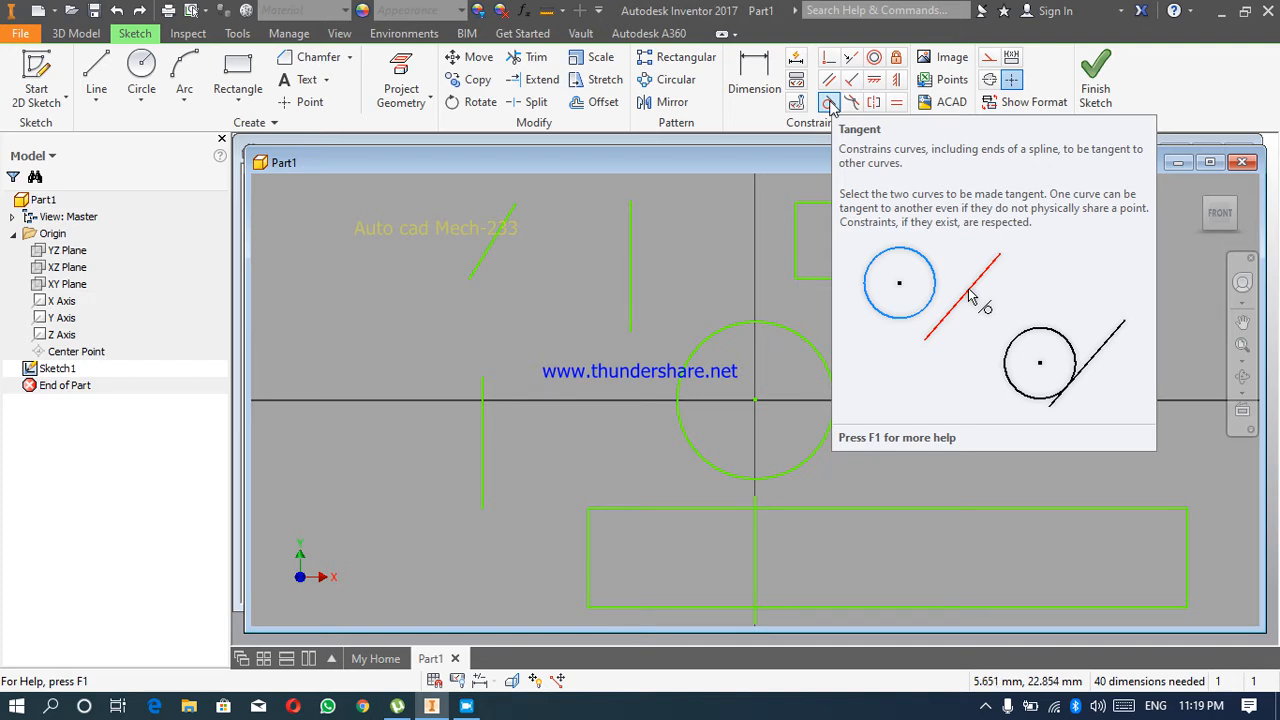
Try making the large circle tangent to the vertical line crossing the horizontal axis, and undo the constraint.
click(830, 104)
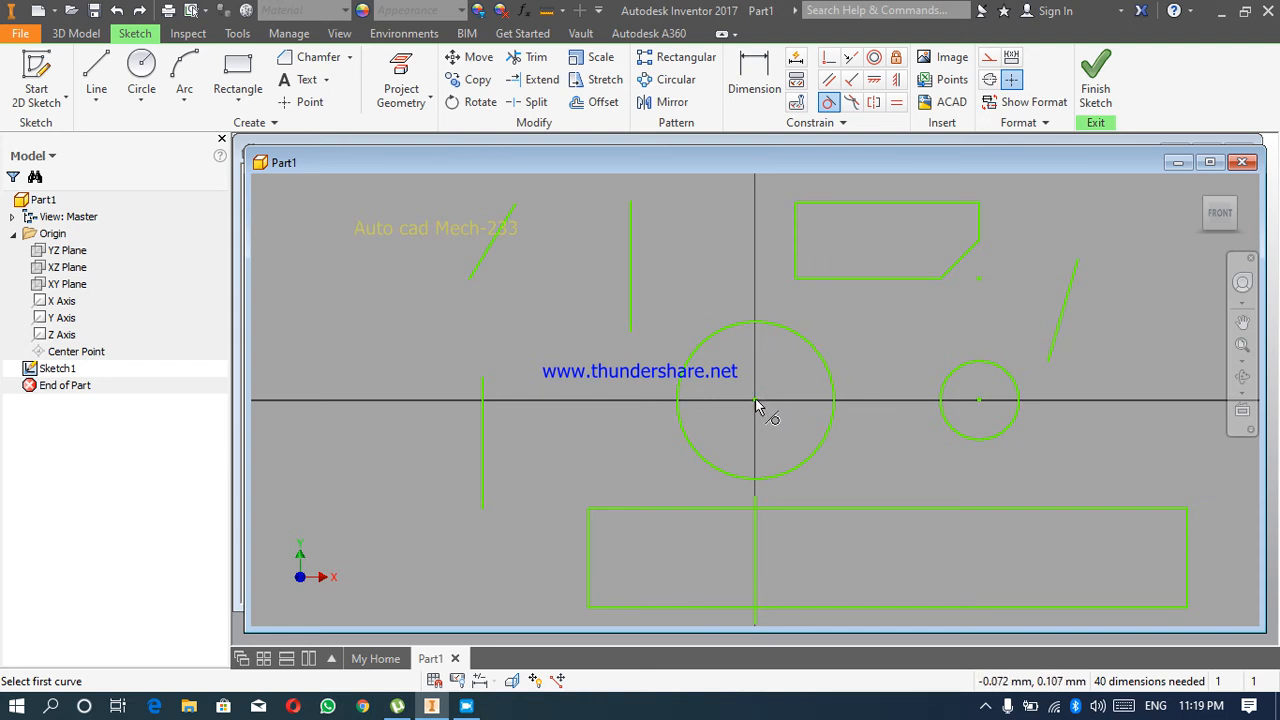
click(831, 374)
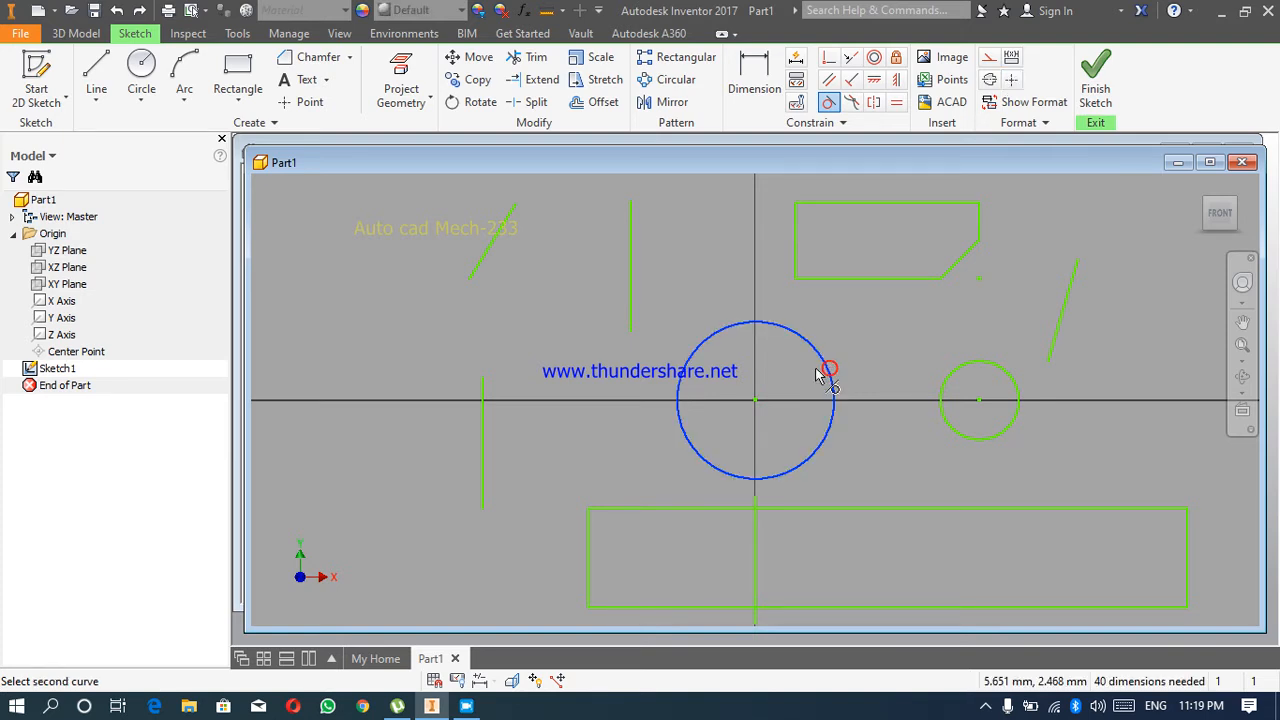
click(483, 393)
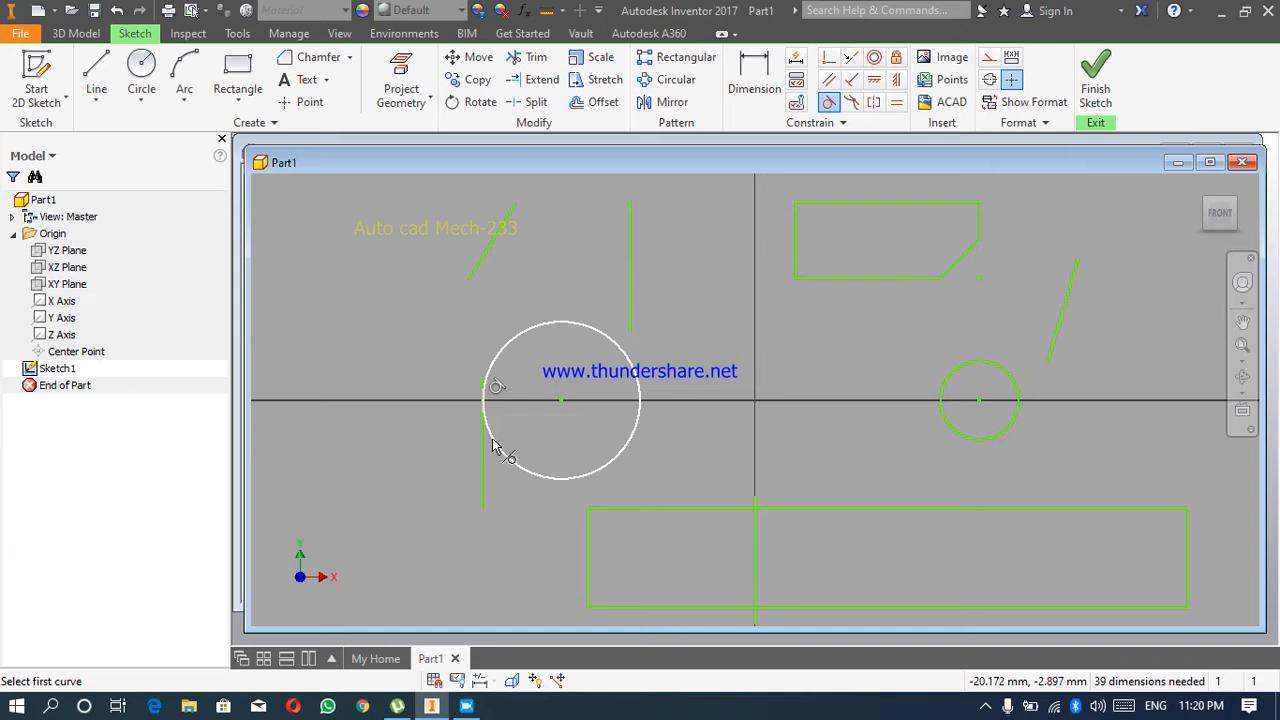
key(ctrl+z)
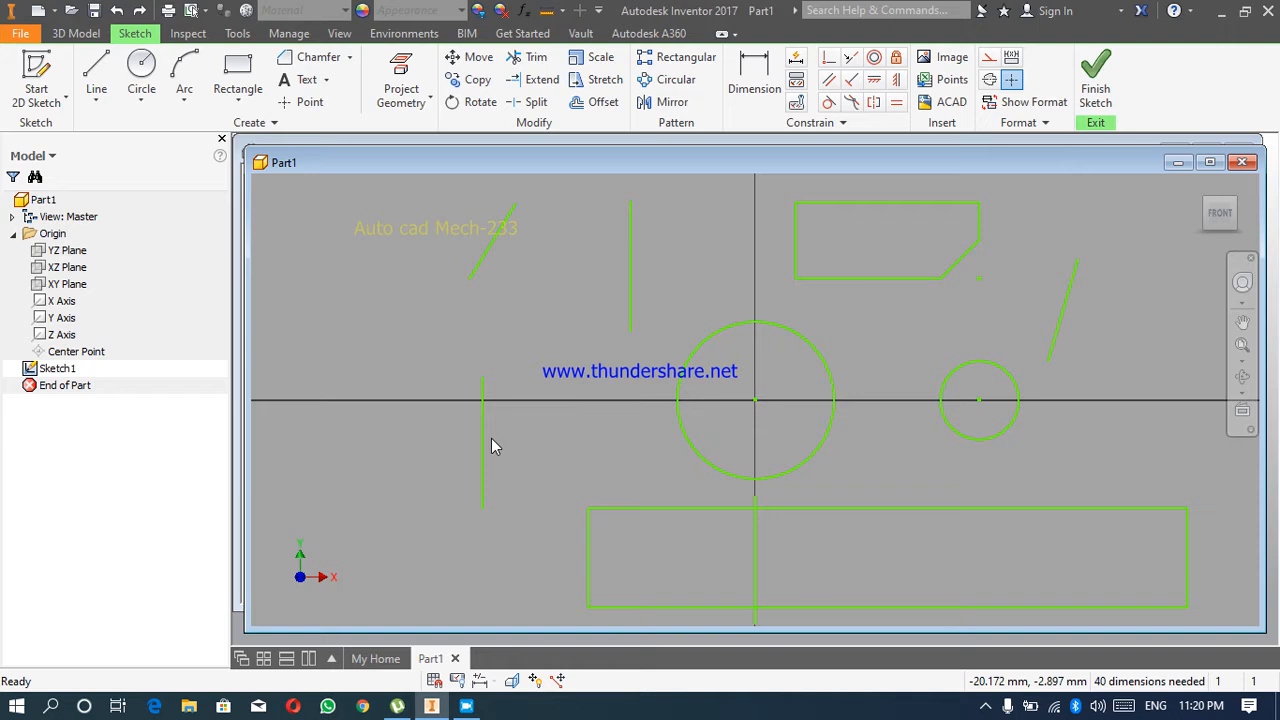
Try making the large circle tangent to the chamfered rectangle's bottom edge, and undo the constraint.
click(832, 104)
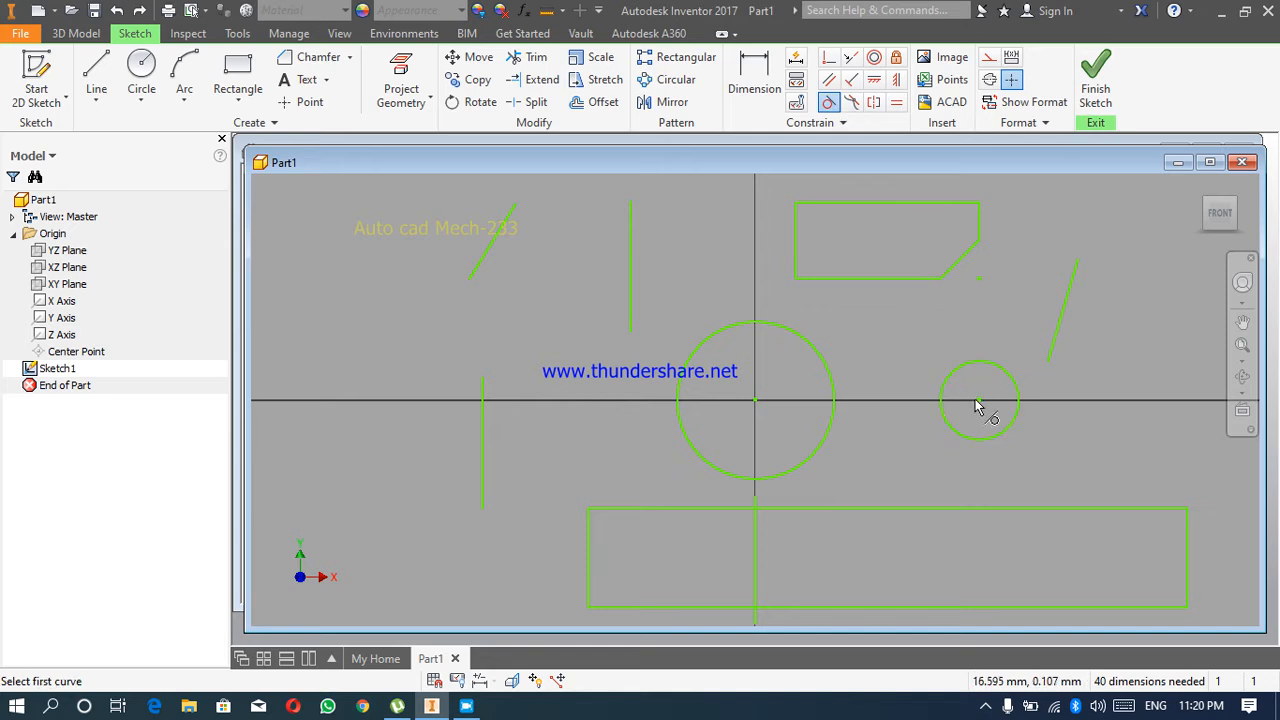
click(820, 280)
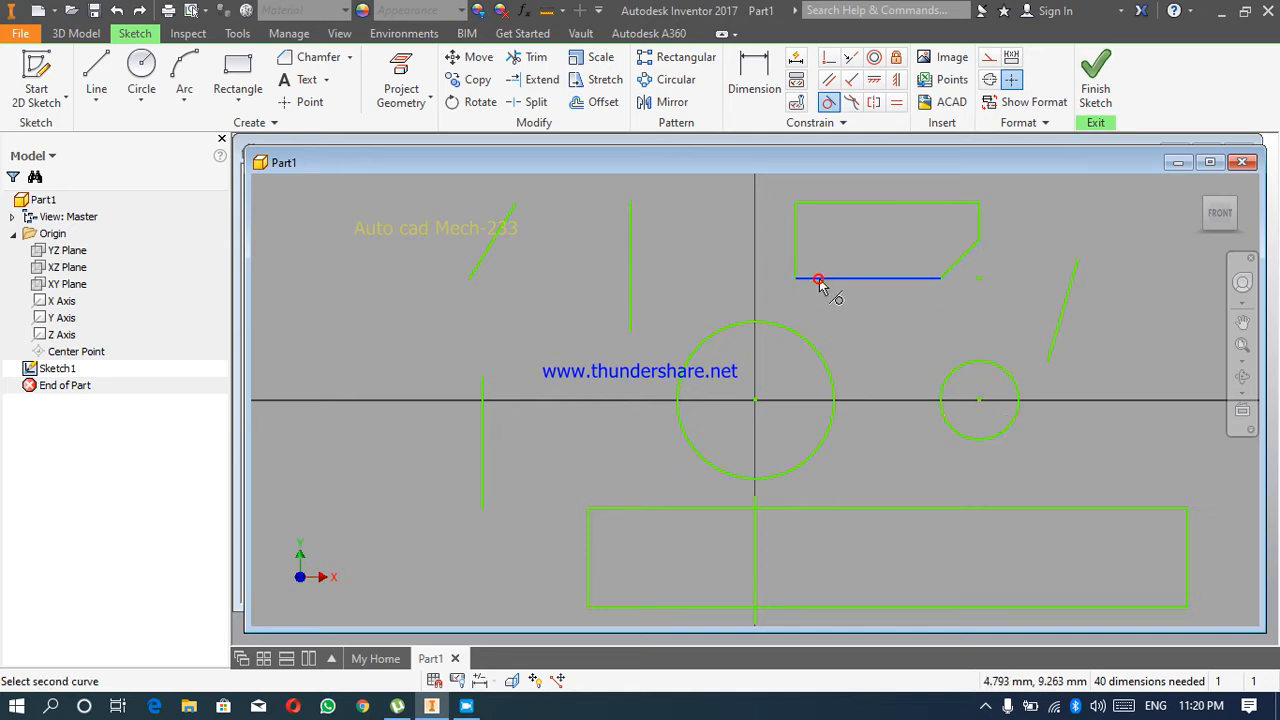
click(815, 348)
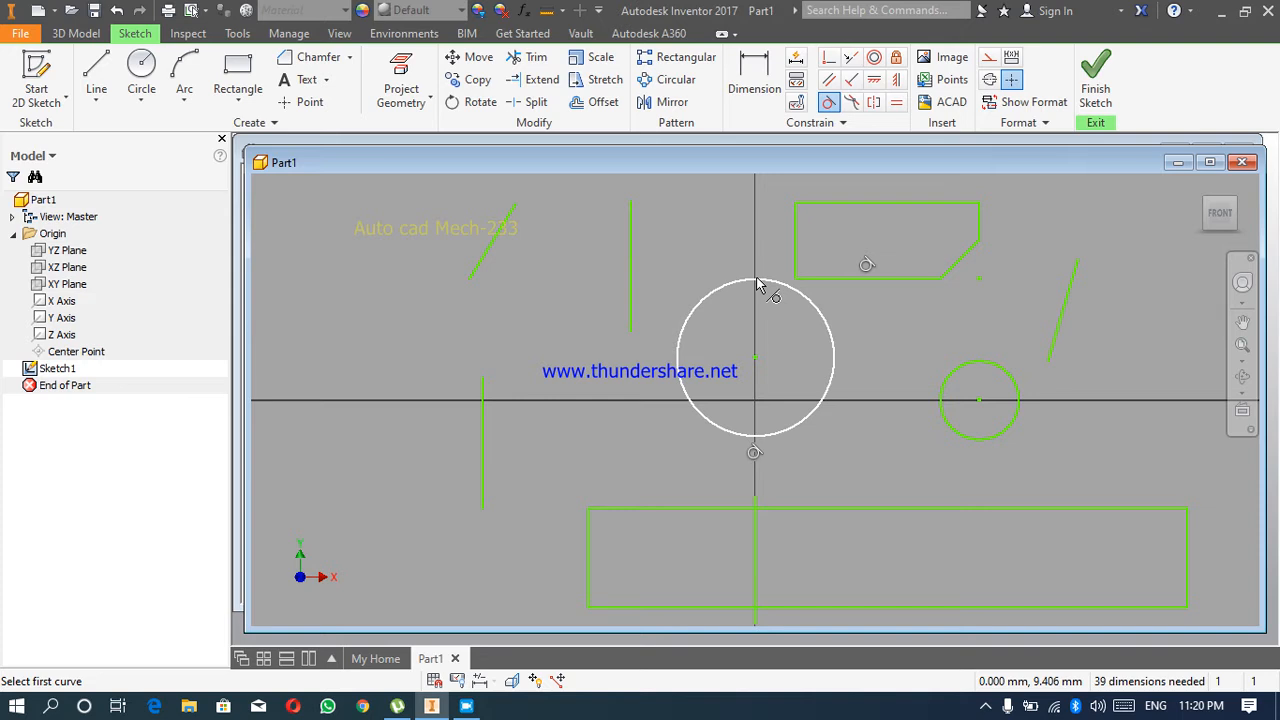
key(ctrl+z)
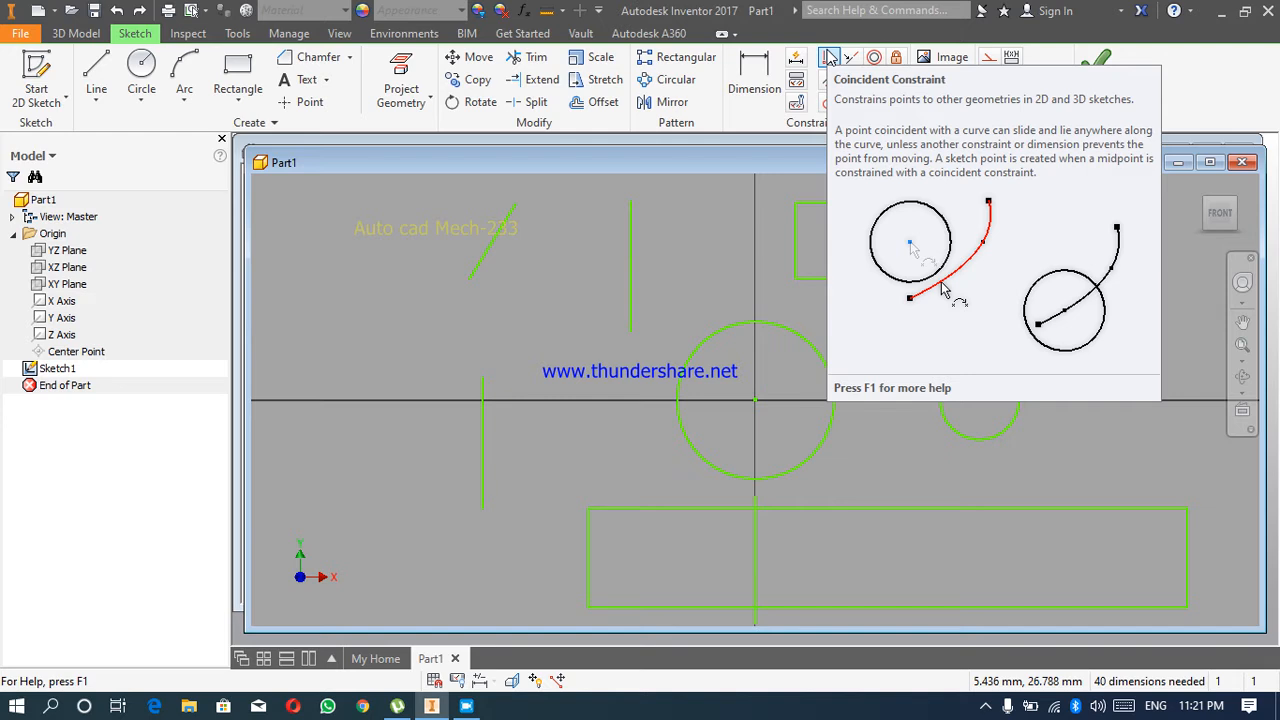
Try a coincident constraint placing the large circle's center on the small circle's circumference, and undo it.
click(829, 57)
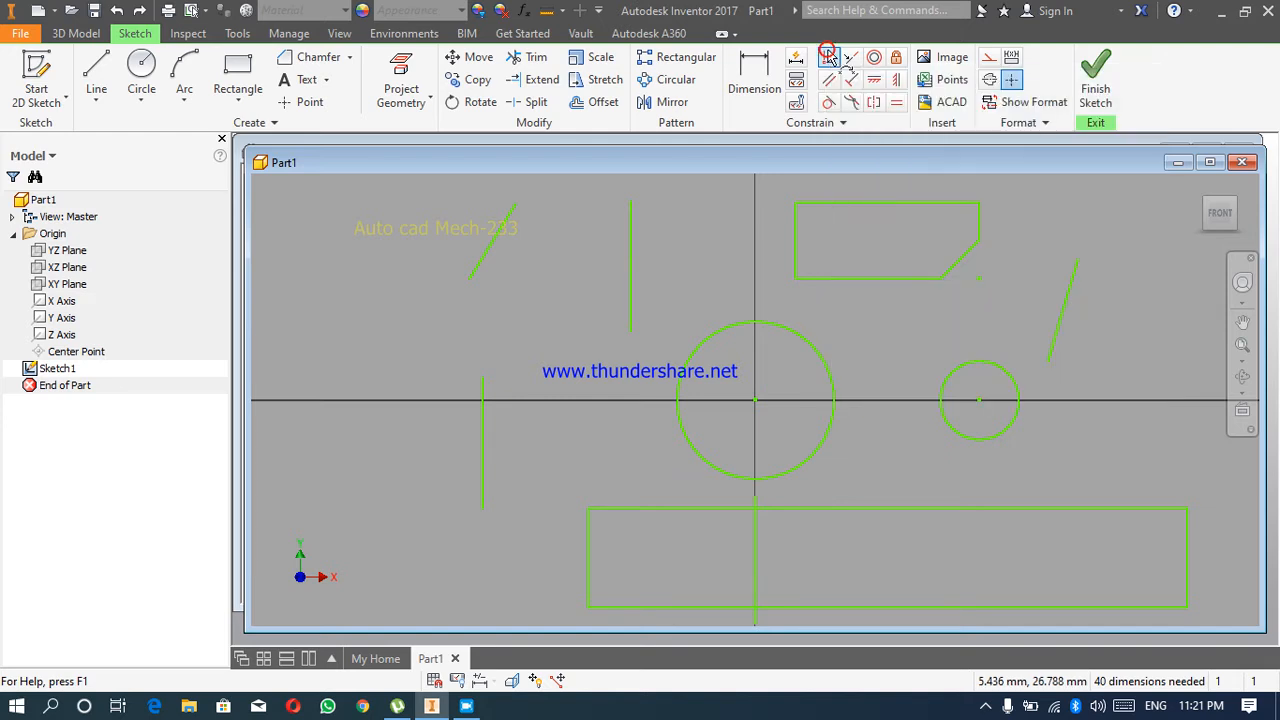
click(756, 401)
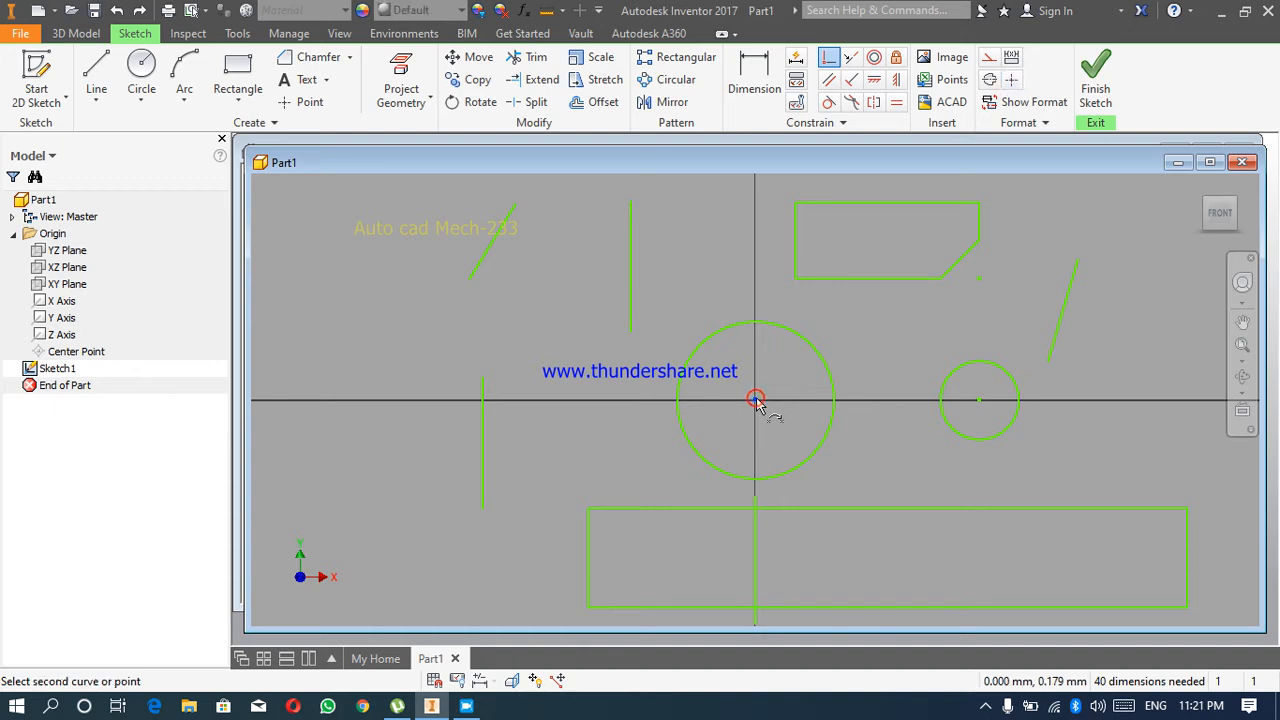
click(945, 399)
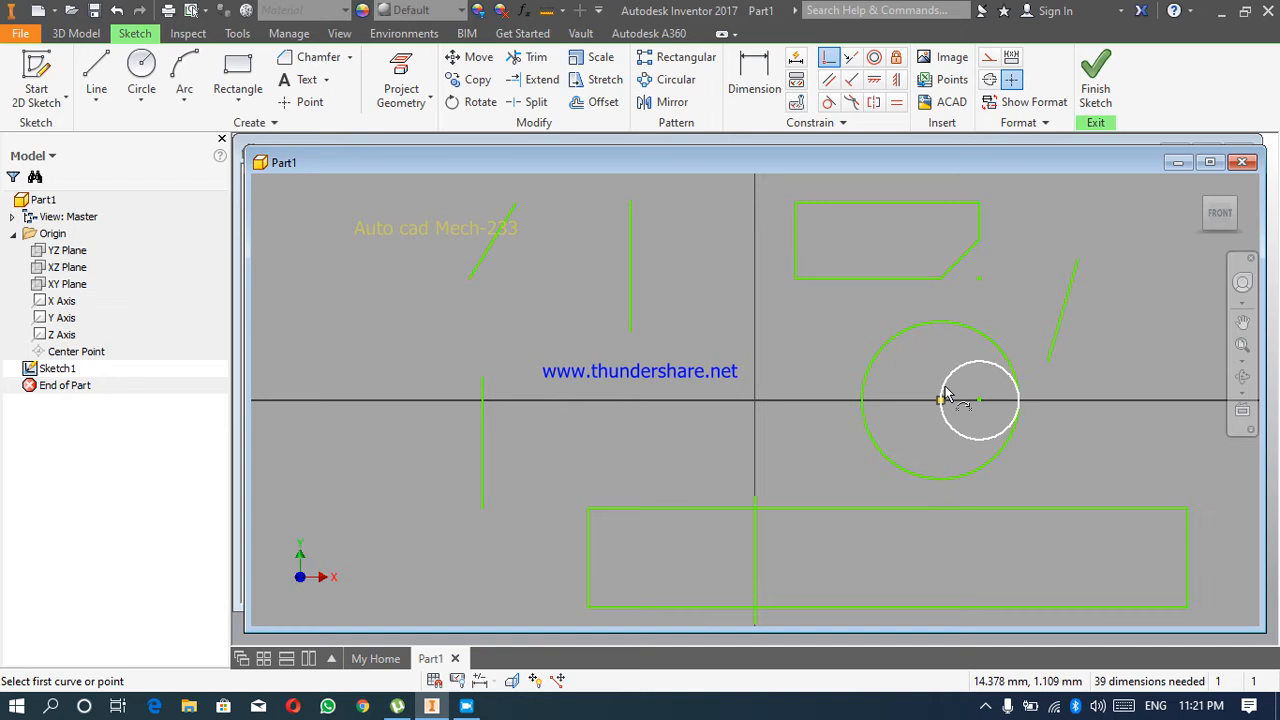
key(ctrl+z)
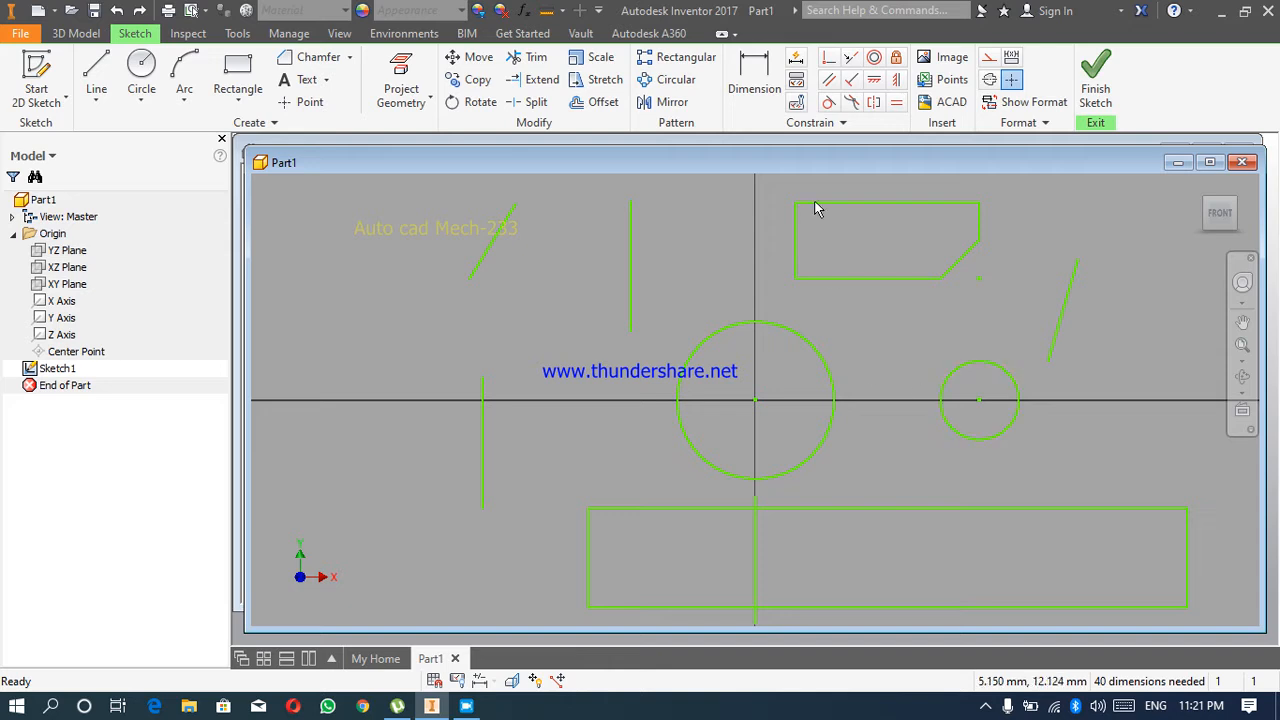
Try a coincident constraint between the chamfered rectangle's bottom edge and the large circle's center, and undo it.
click(829, 60)
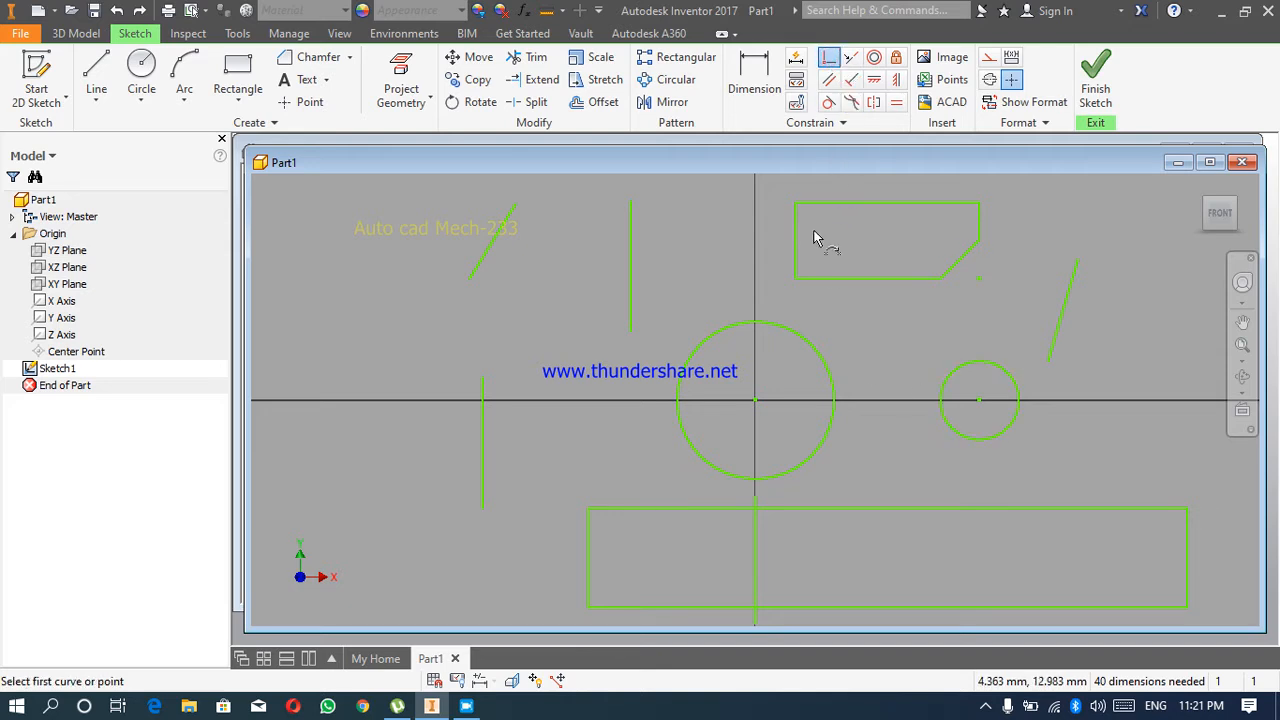
click(804, 279)
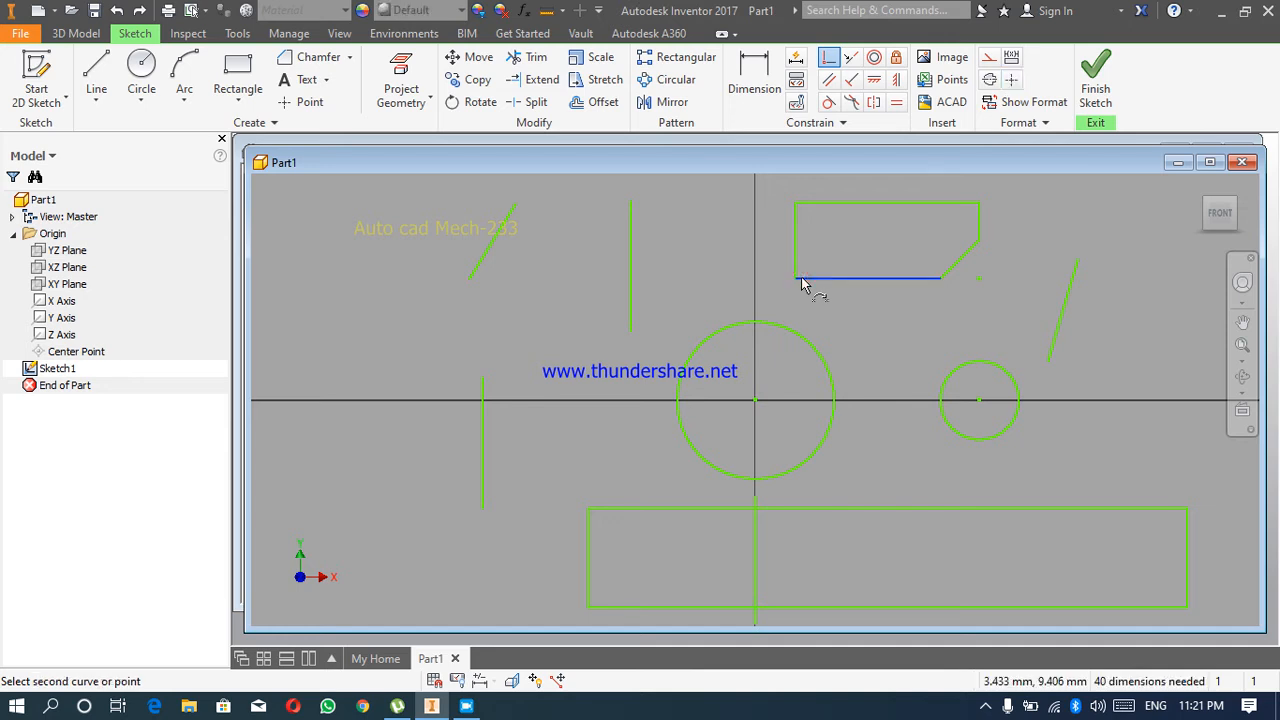
click(755, 403)
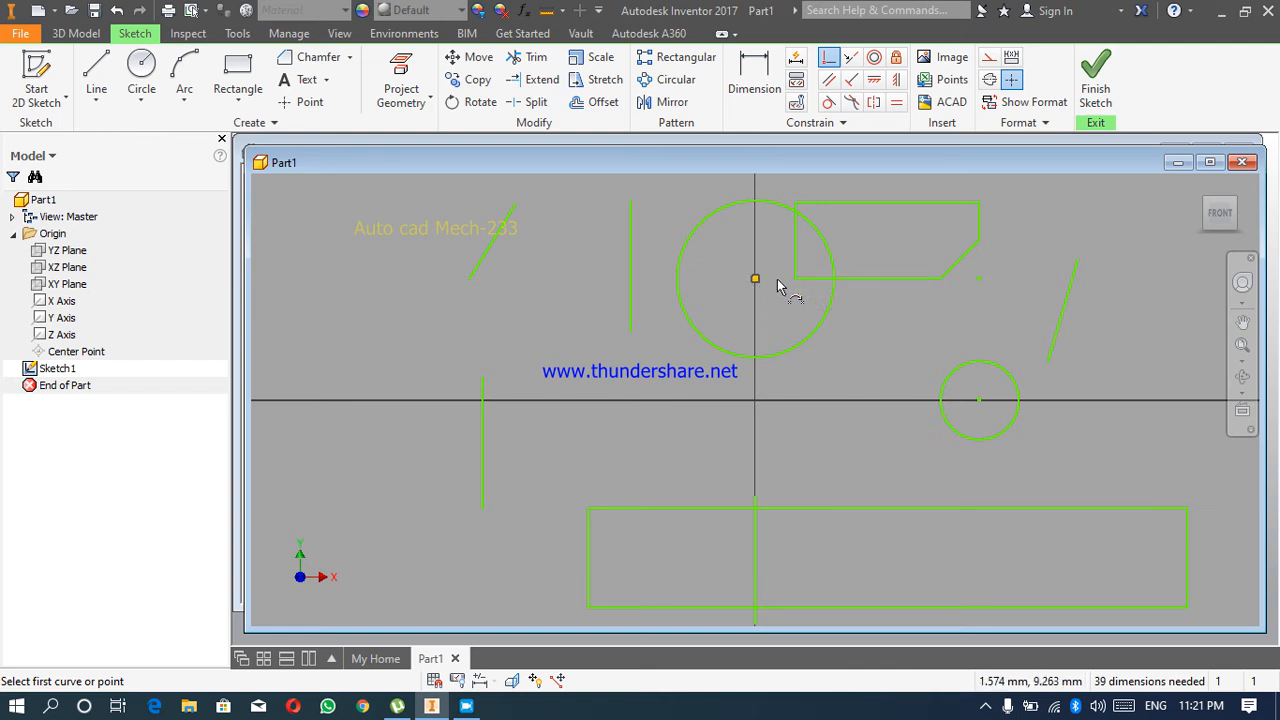
key(ctrl+z)
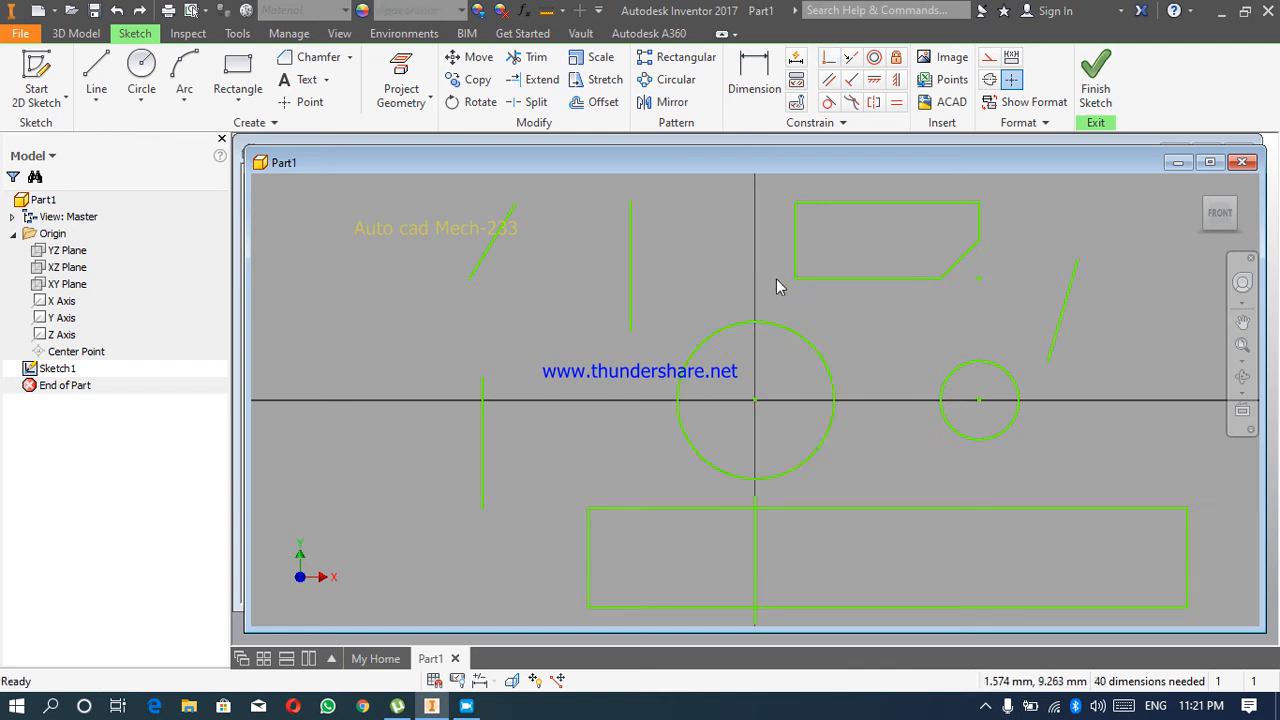
Try a coincident constraint between the chamfered rectangle's lower-left corner and the large circle's center, and undo it.
click(828, 60)
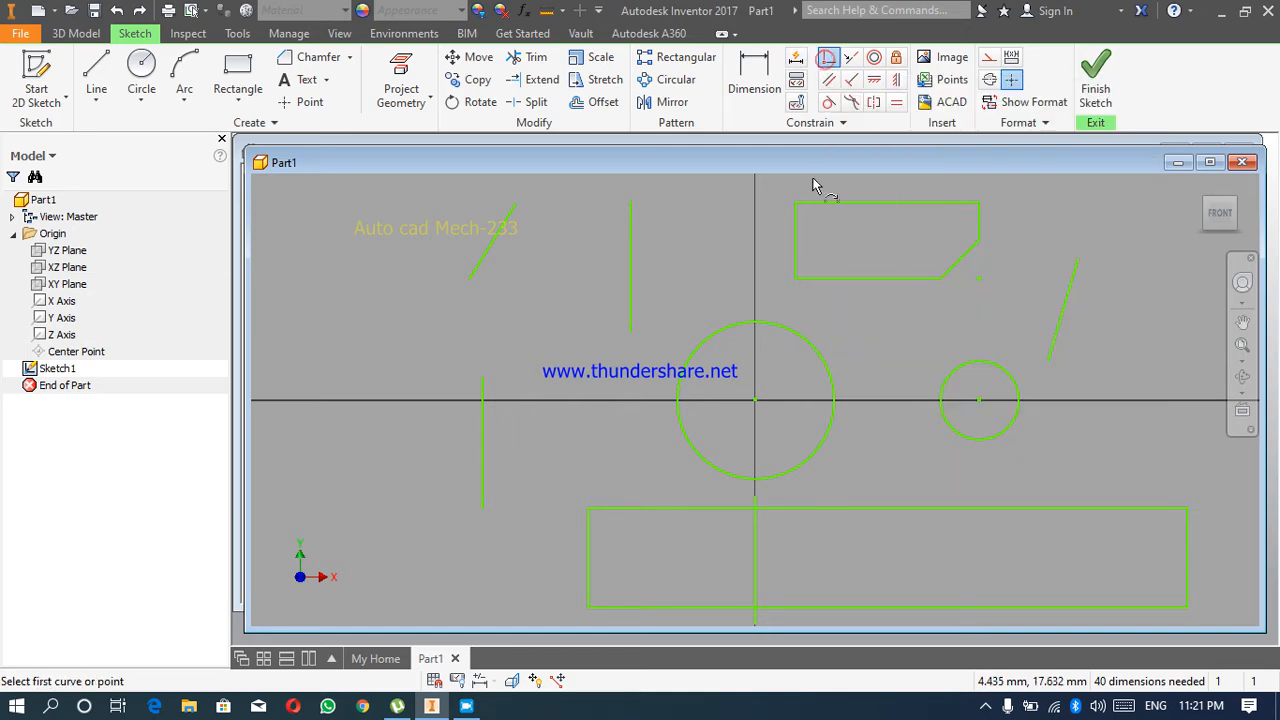
click(795, 280)
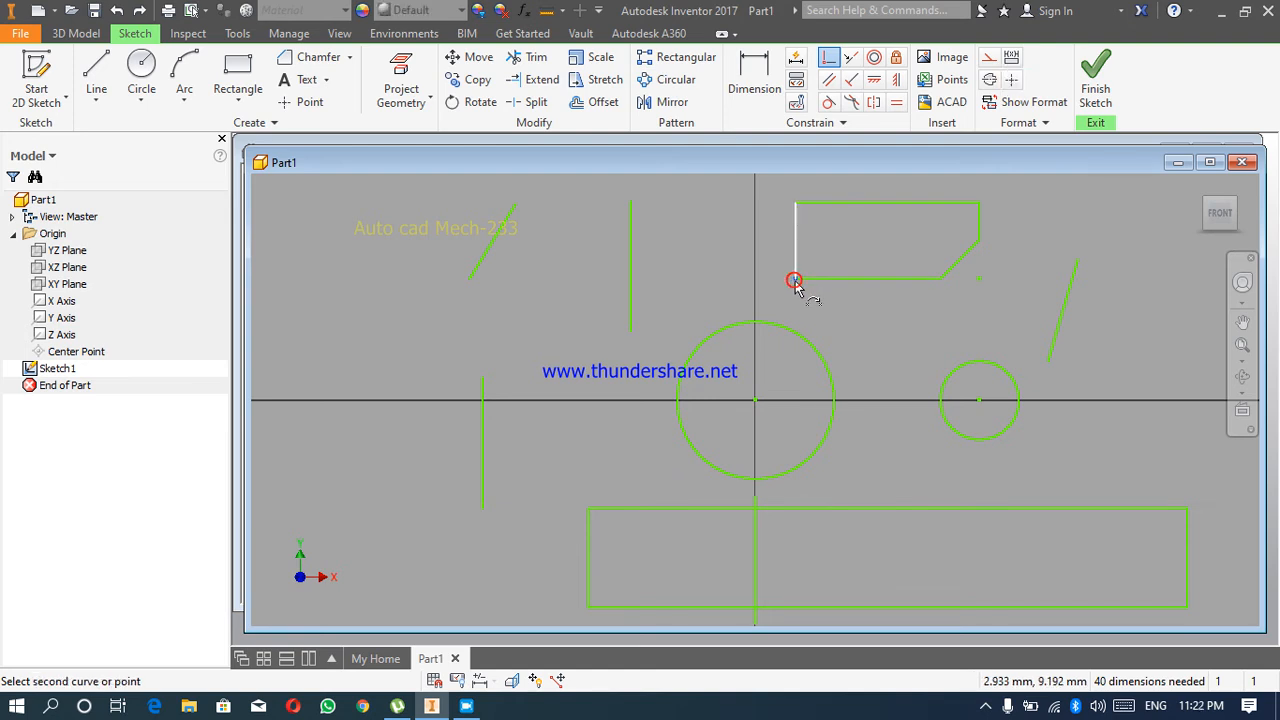
click(755, 400)
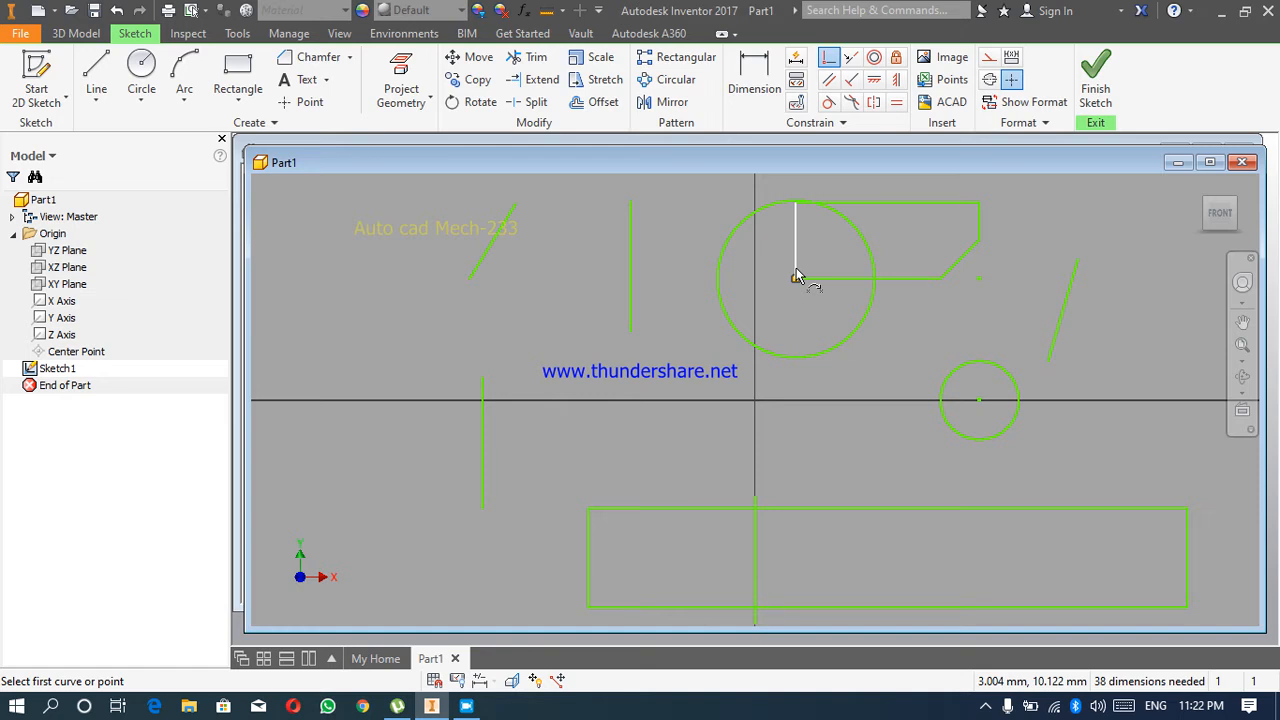
key(ctrl+z)
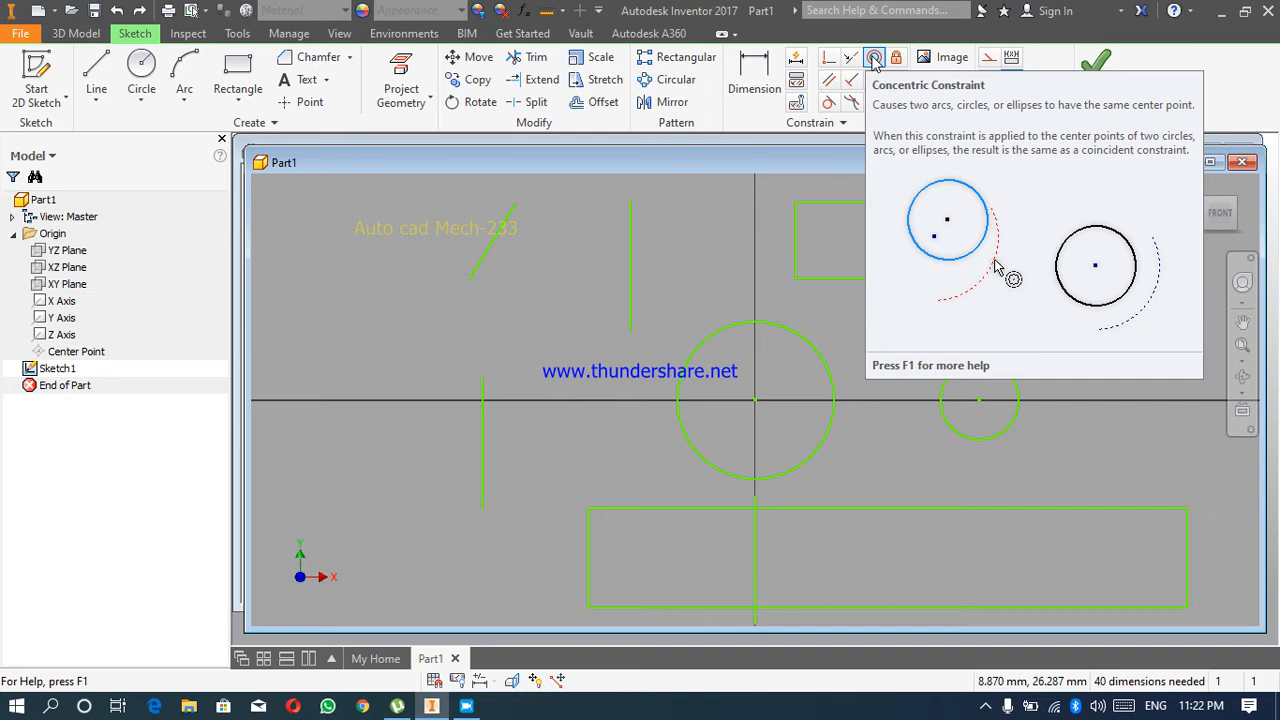
Try a concentric constraint between the large circle and the small circle, and undo it.
click(874, 60)
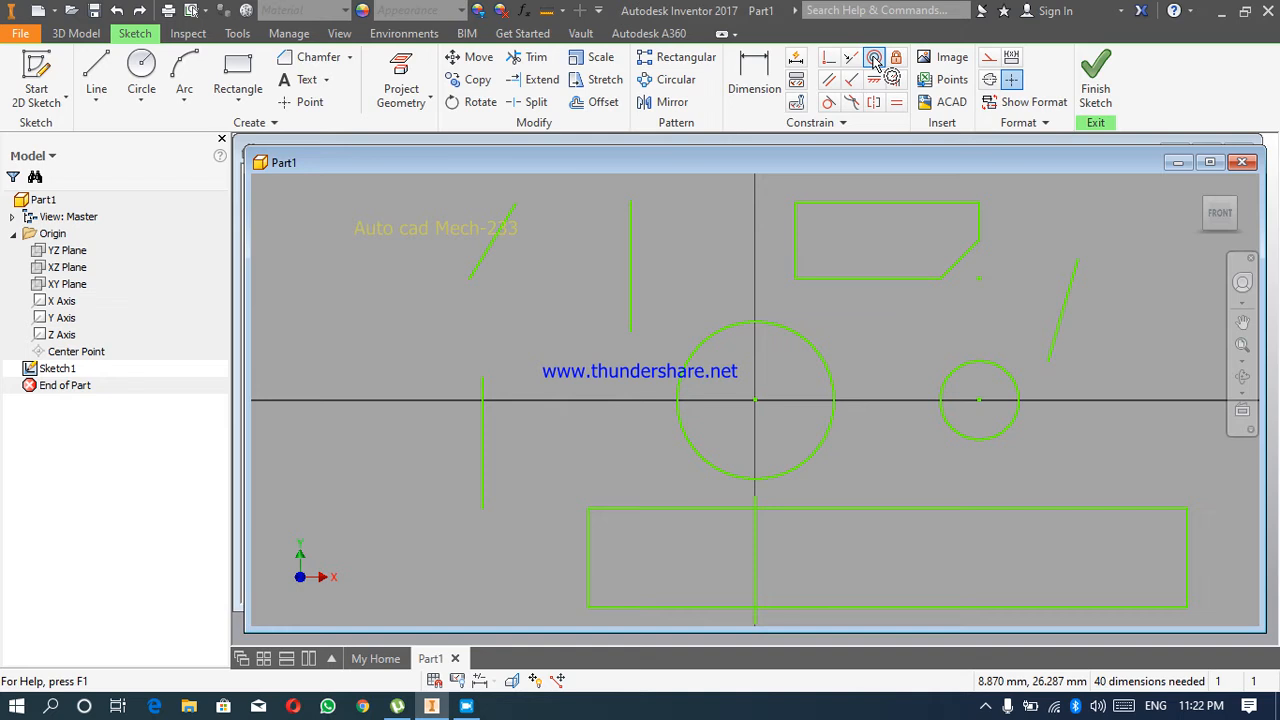
click(874, 60)
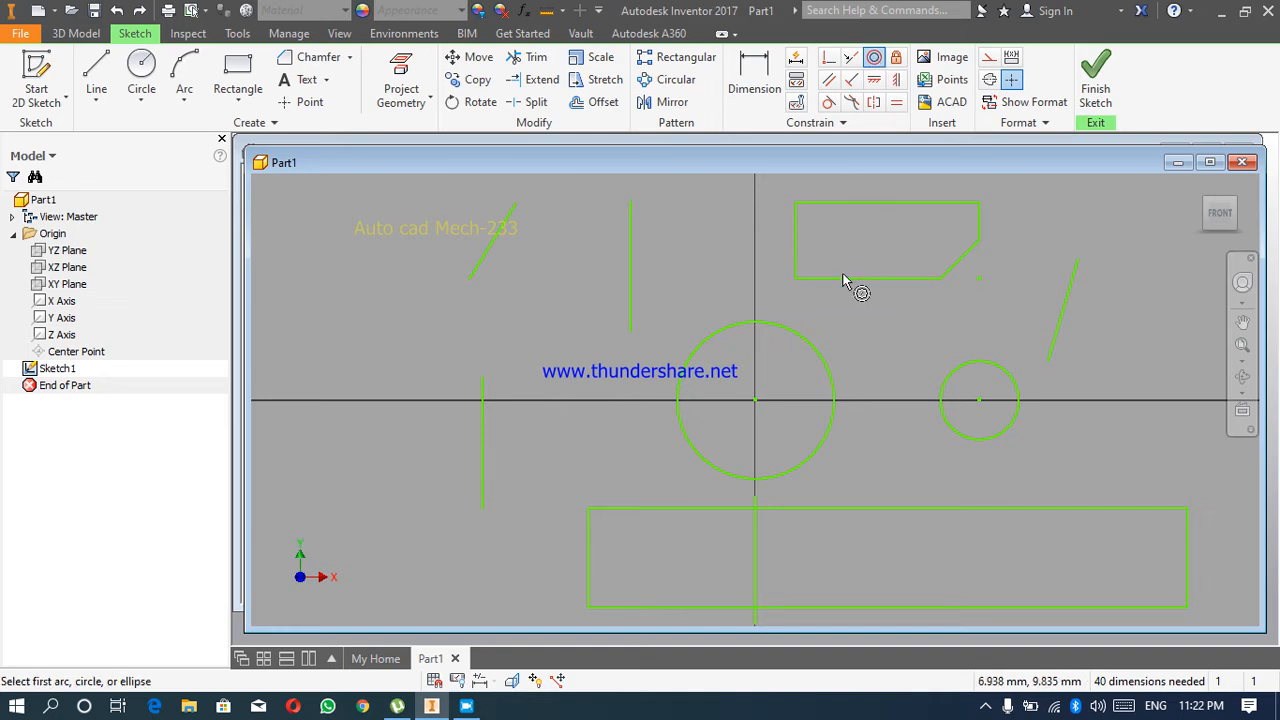
click(810, 347)
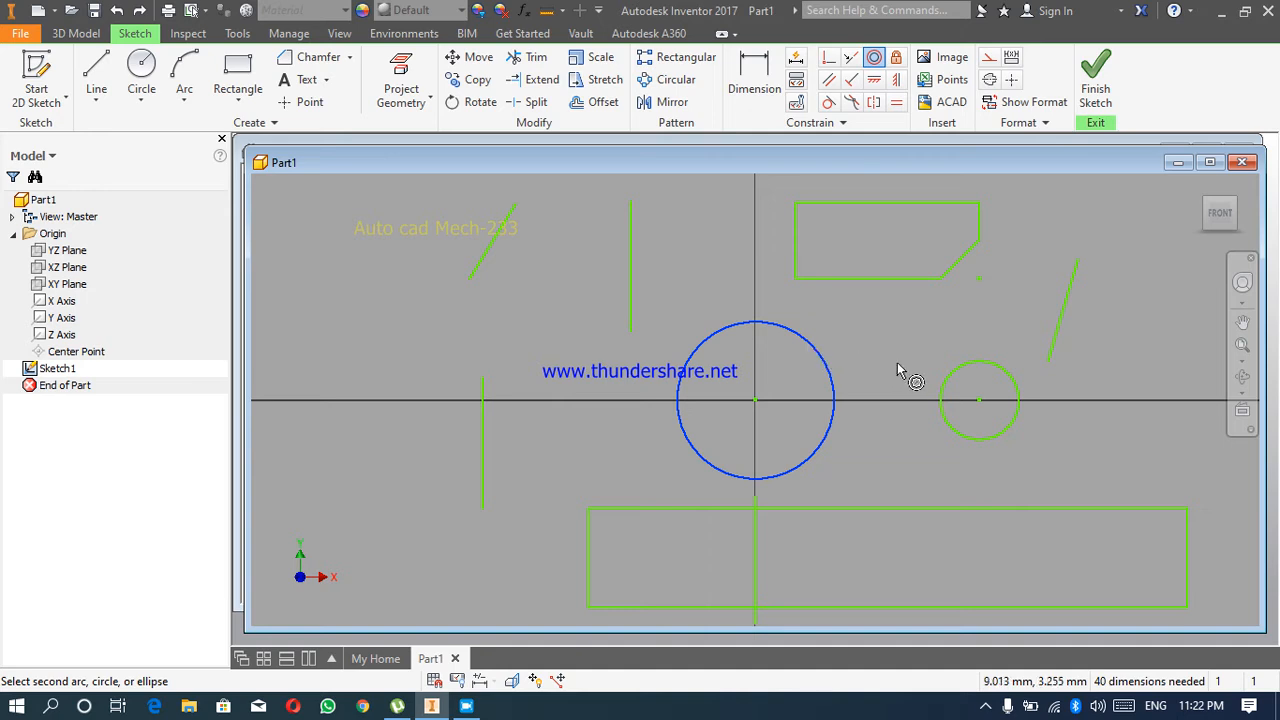
click(955, 370)
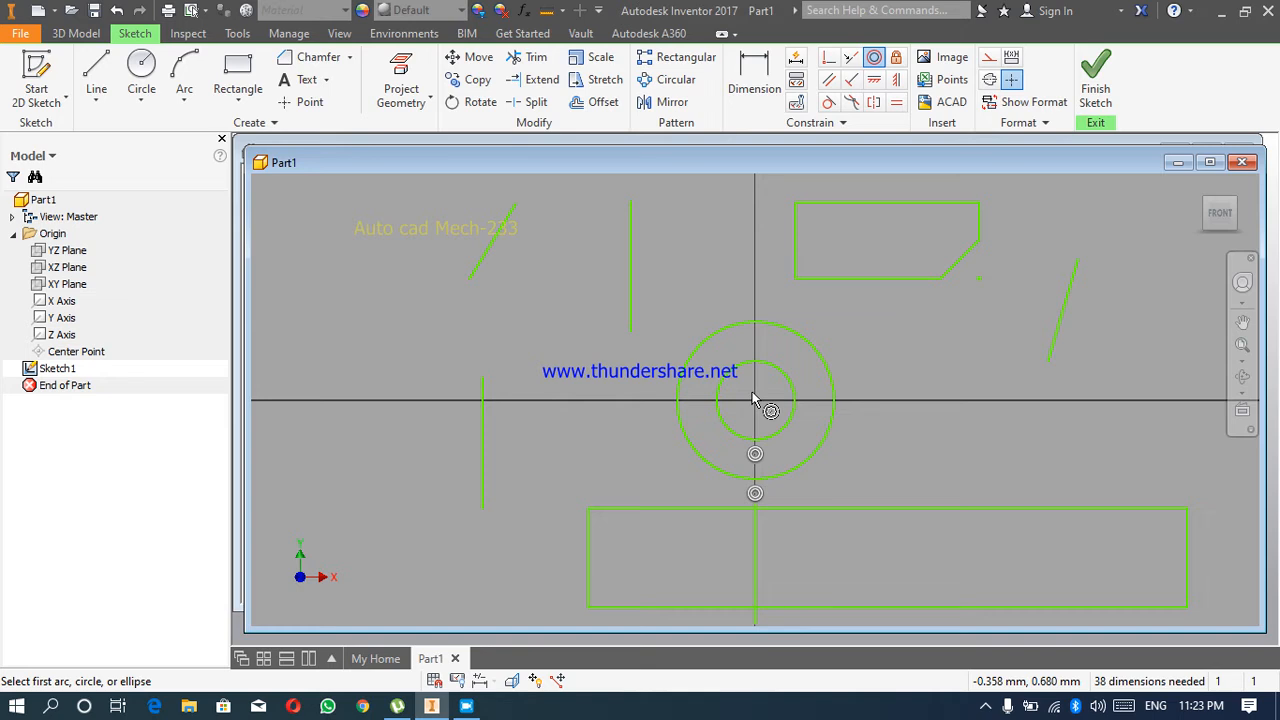
key(ctrl+z)
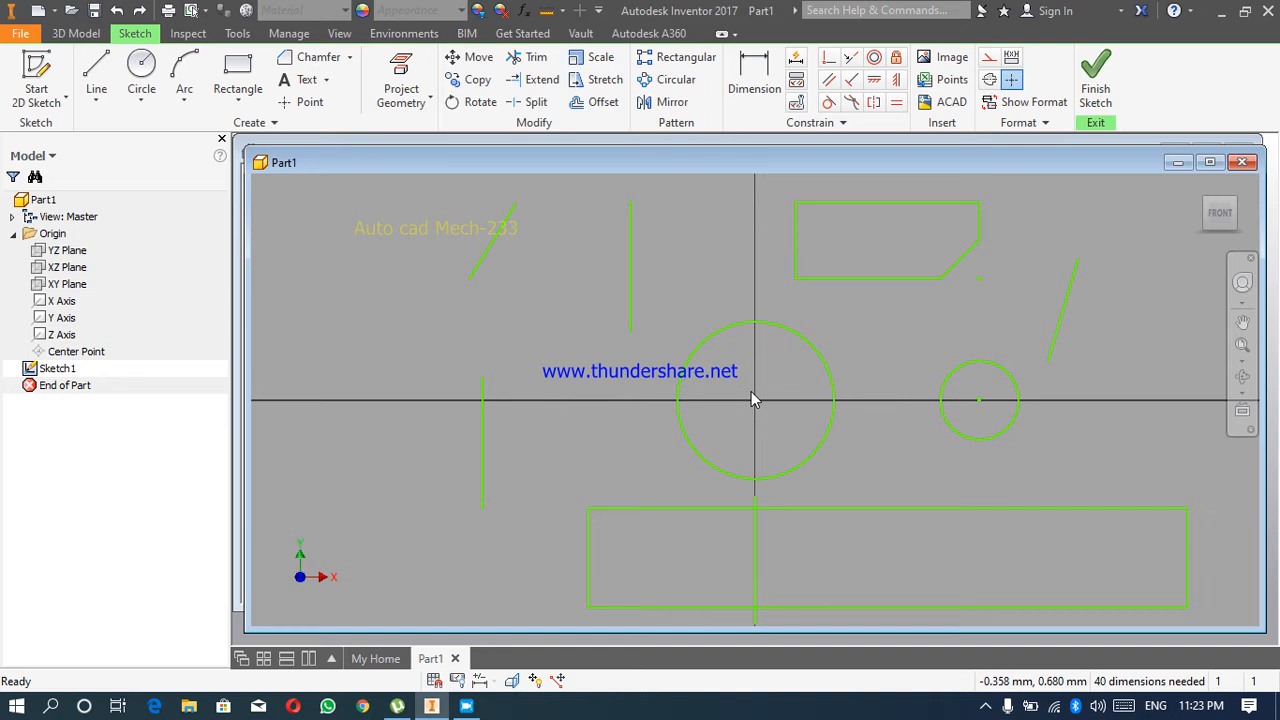
Try a collinear constraint between the chamfered rectangle's chamfer edge and the slanted line on the sketch's right side, and undo it.
click(851, 61)
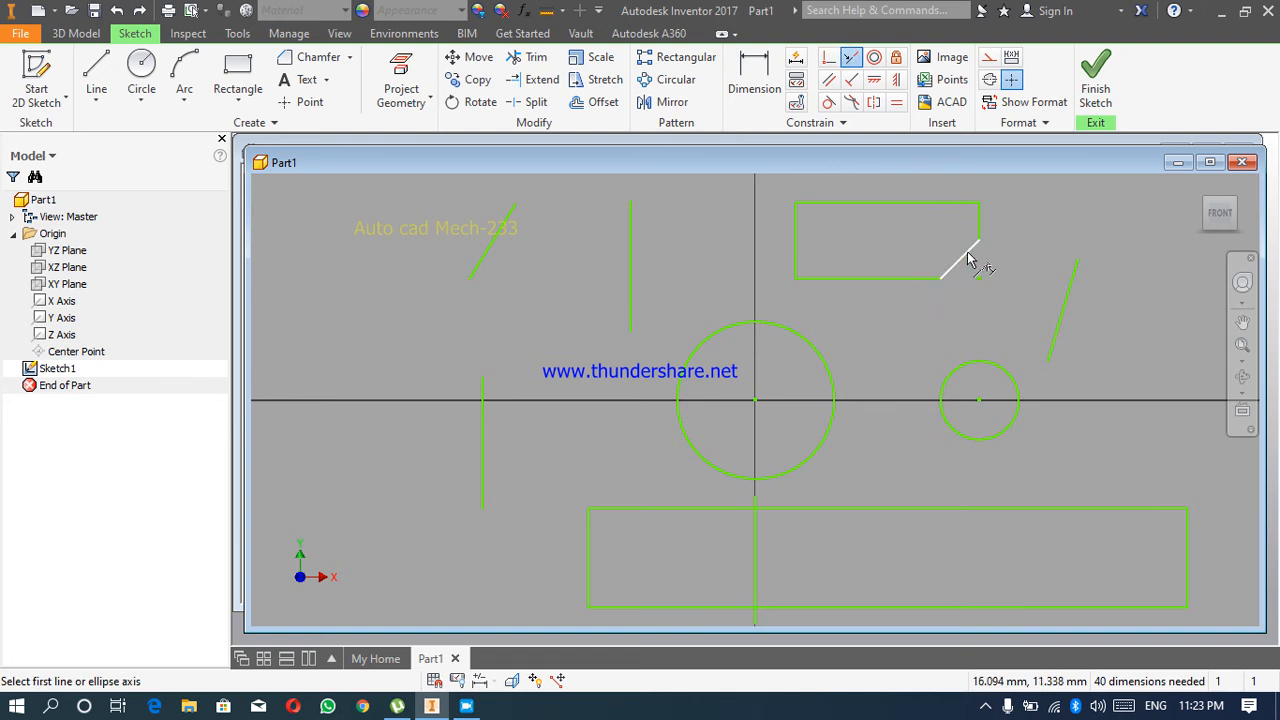
click(968, 259)
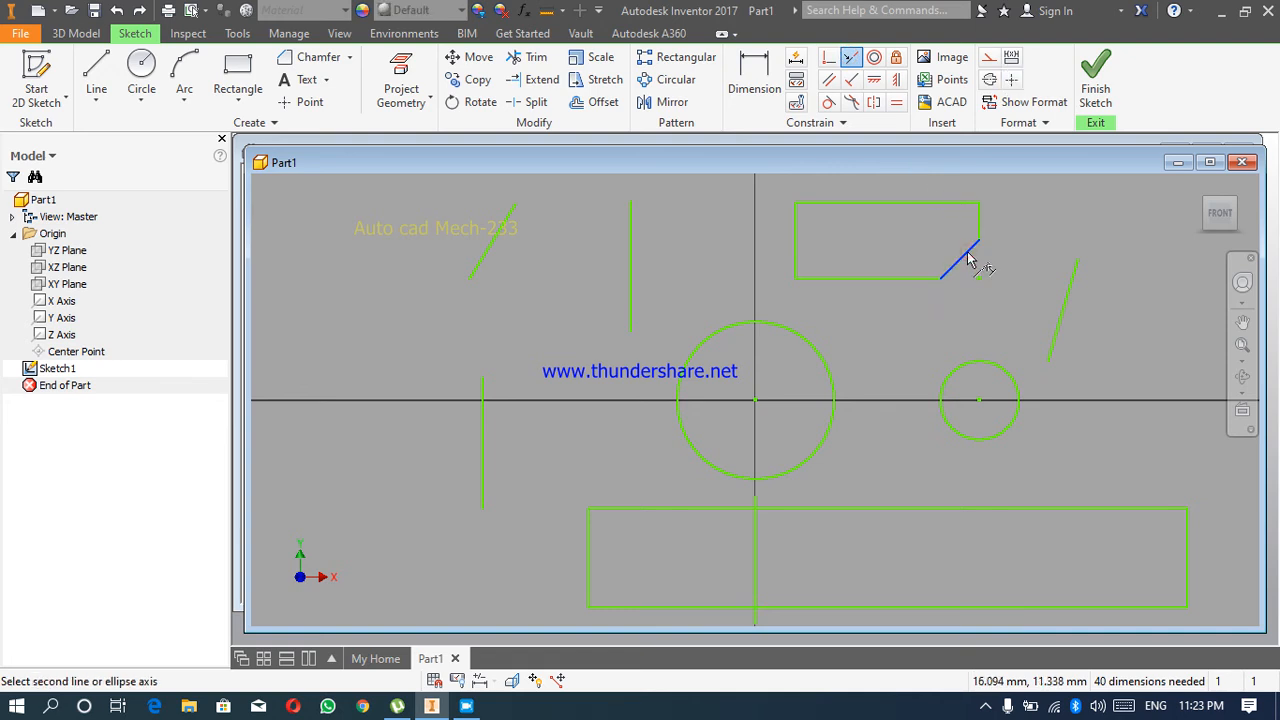
click(1068, 305)
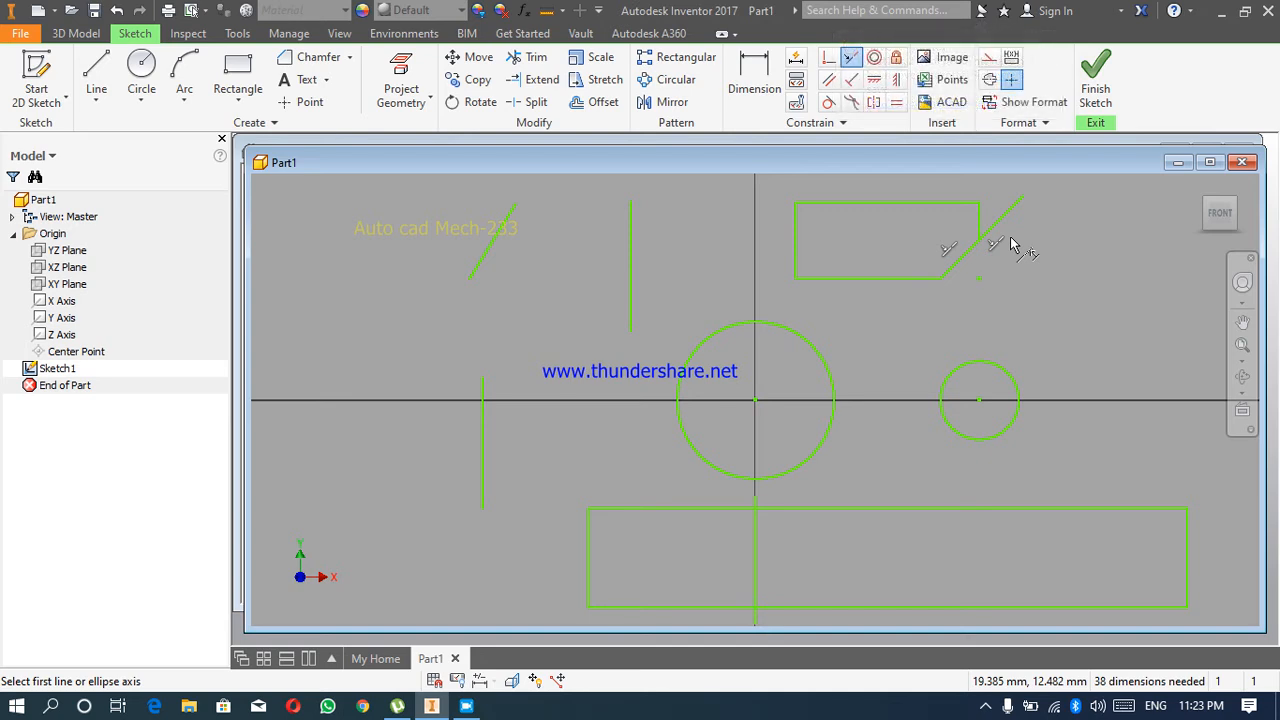
key(ctrl+z)
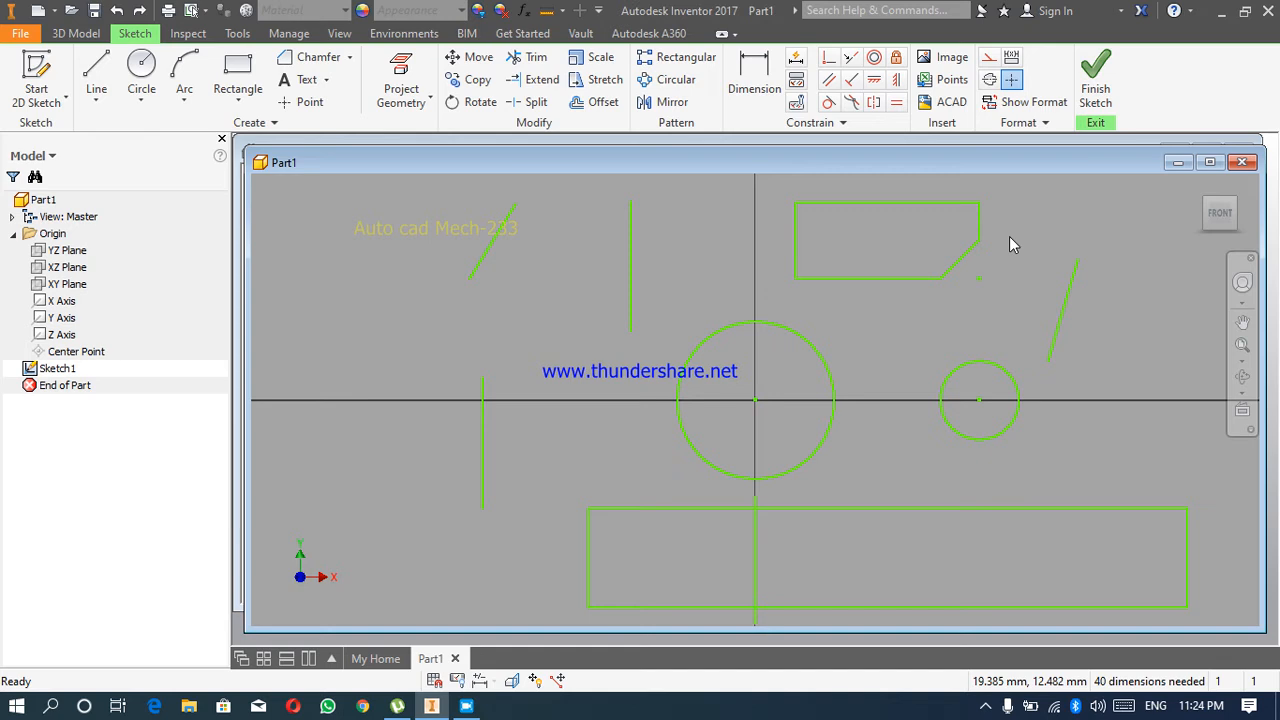
Try a horizontal constraint between the midpoints of the chamfer edge and the right-hand slanted line, and undo it.
click(876, 80)
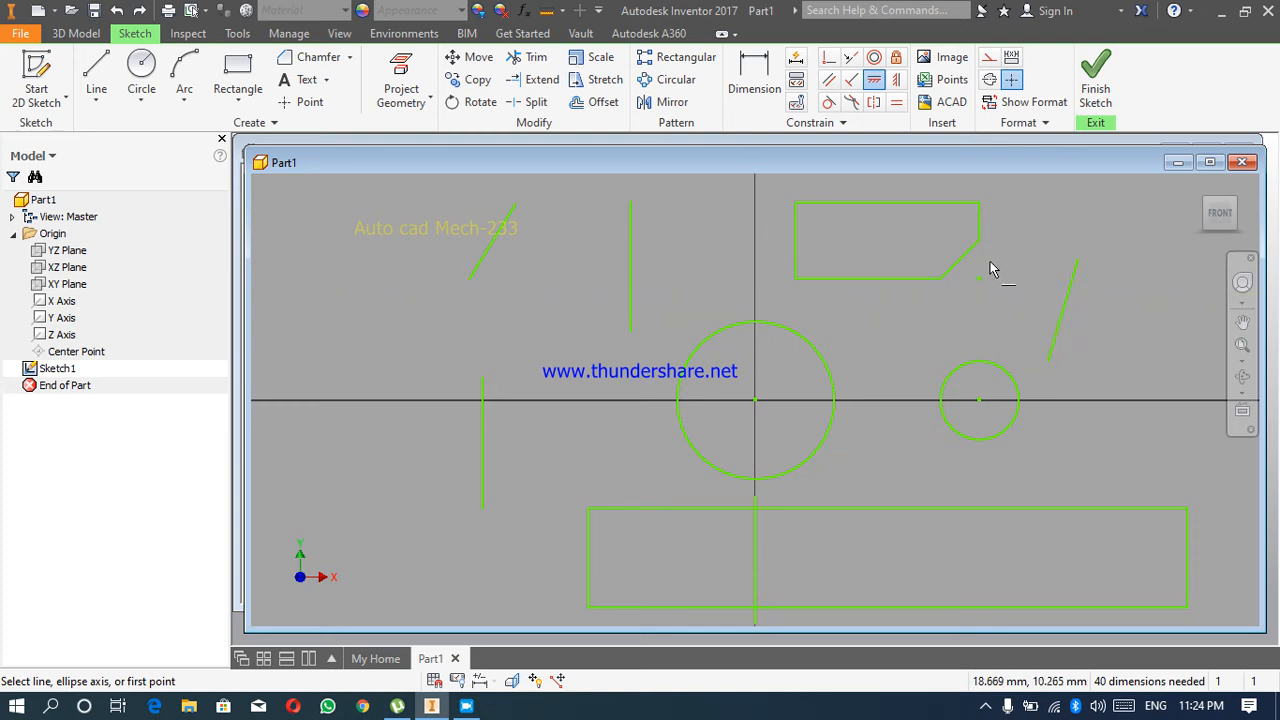
click(958, 259)
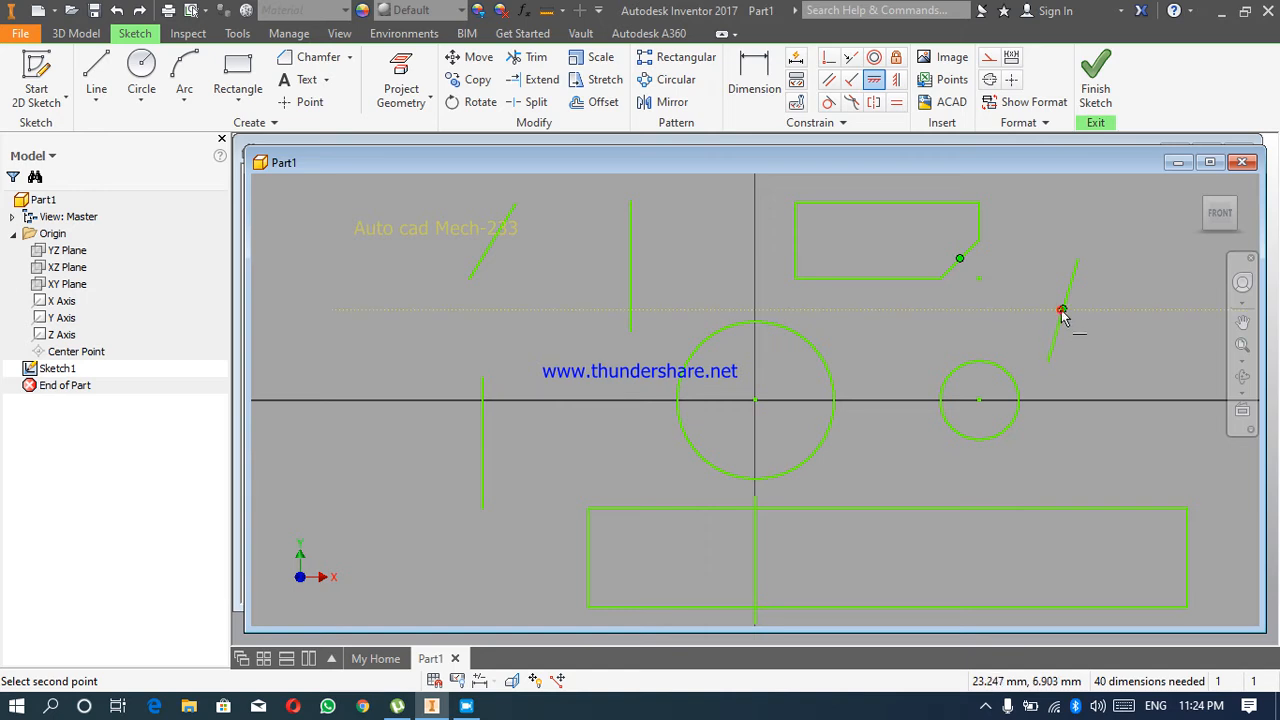
click(1063, 310)
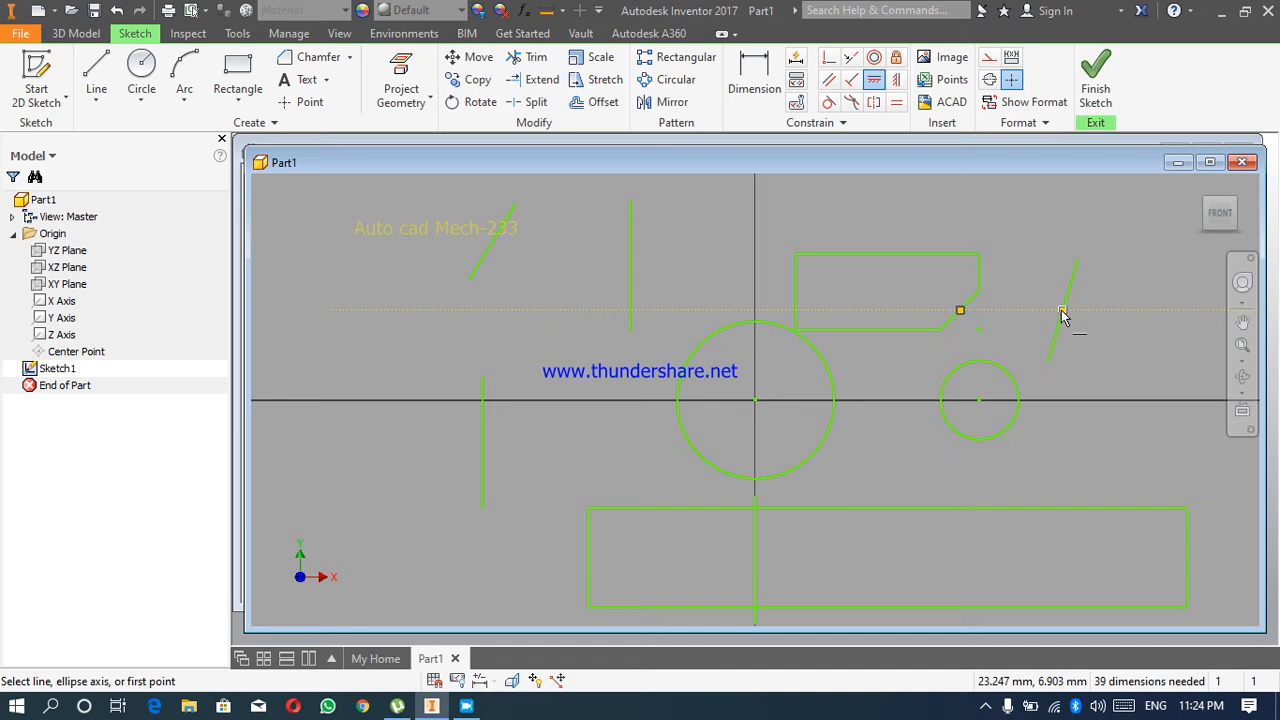
mouse_move(1063, 316)
key(ctrl+z)
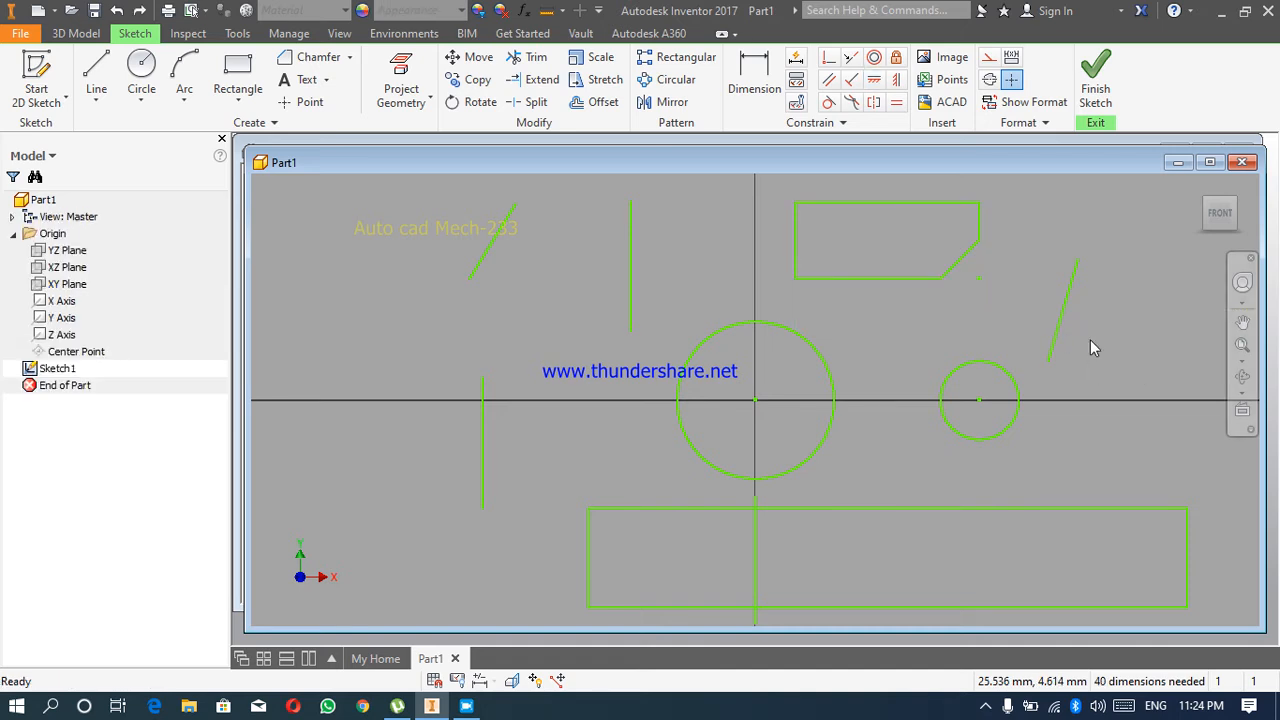
Try a horizontal constraint on the vertical line above and left of the large circle, and undo it.
click(875, 82)
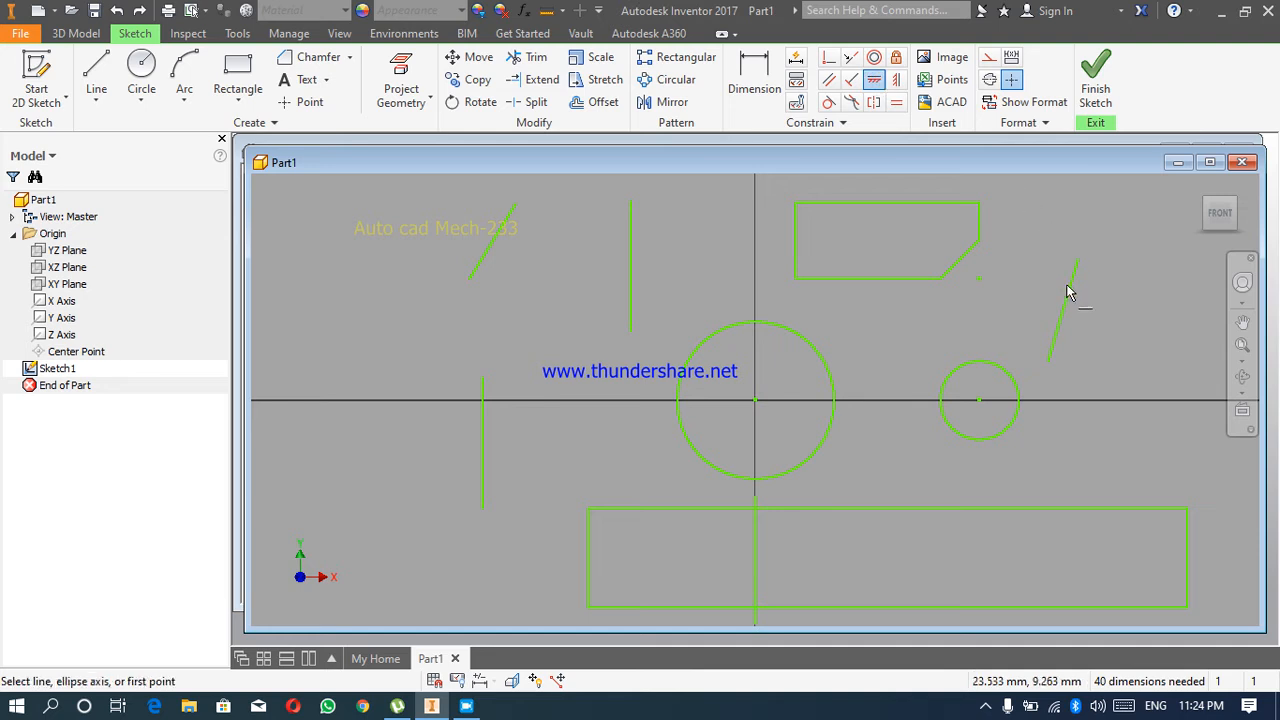
click(631, 299)
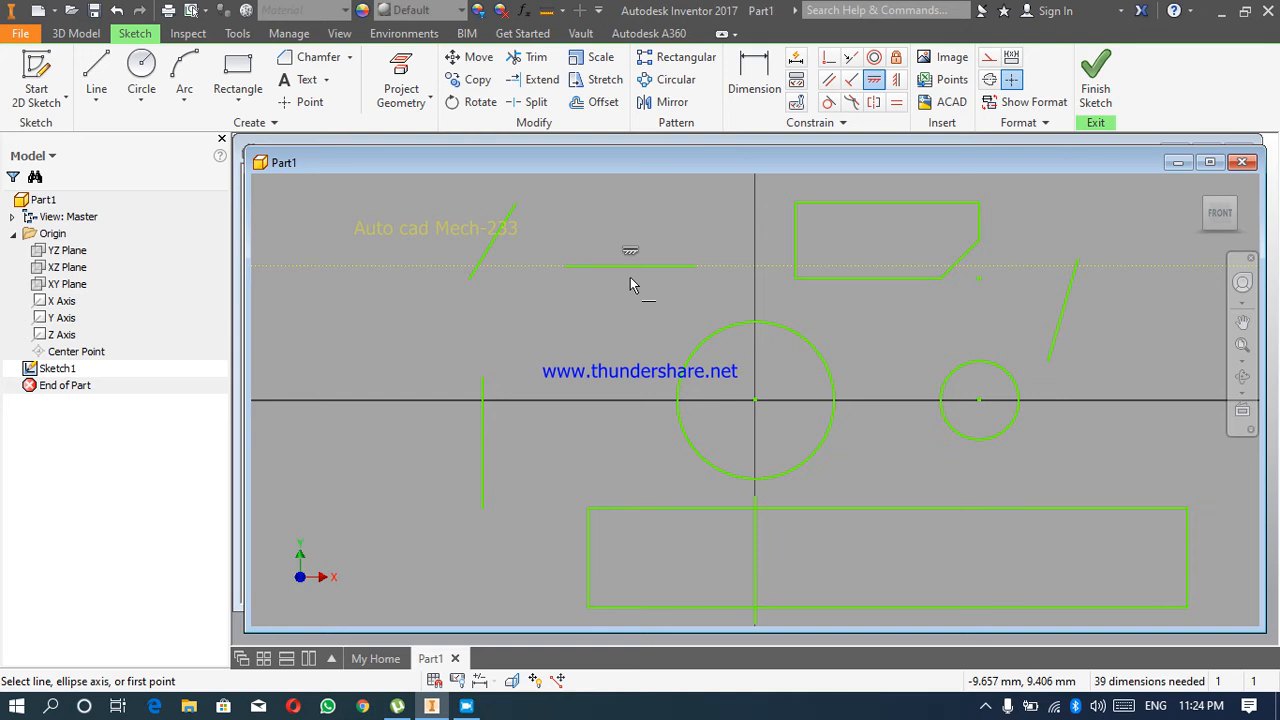
key(ctrl+z)
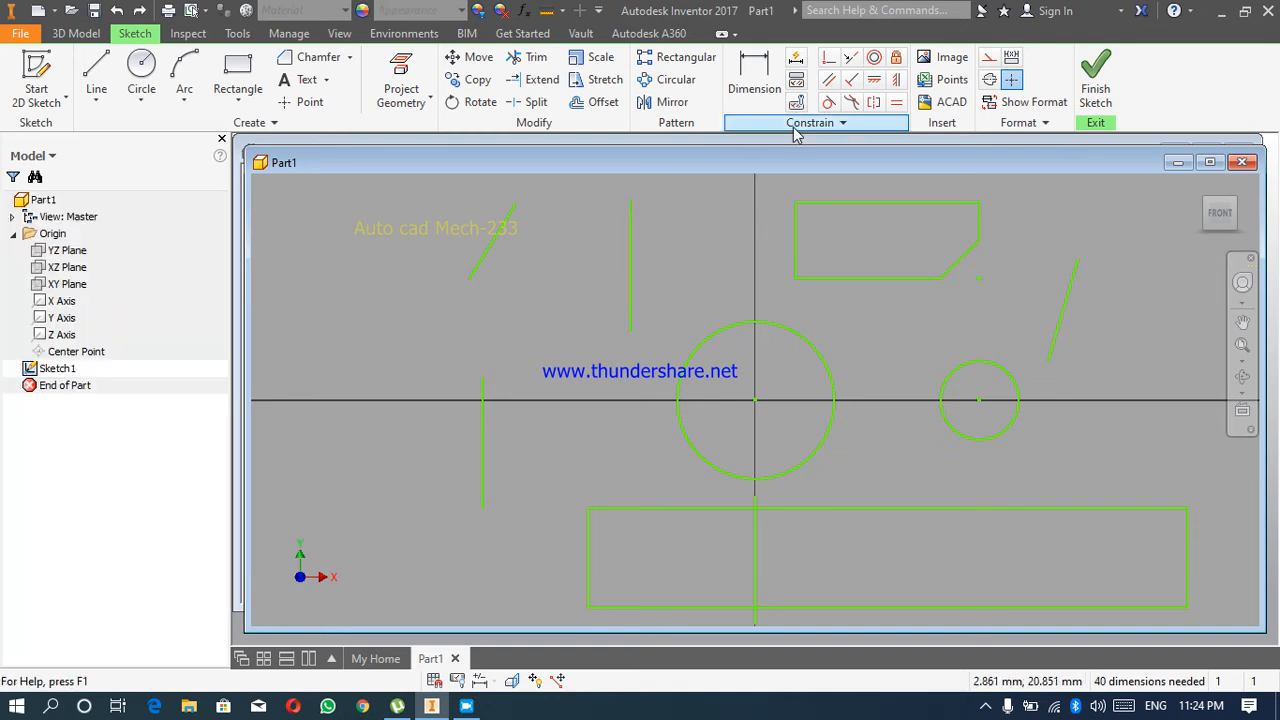
Try a vertical constraint on the chamfered rectangle's chamfer edge, and undo it.
click(897, 81)
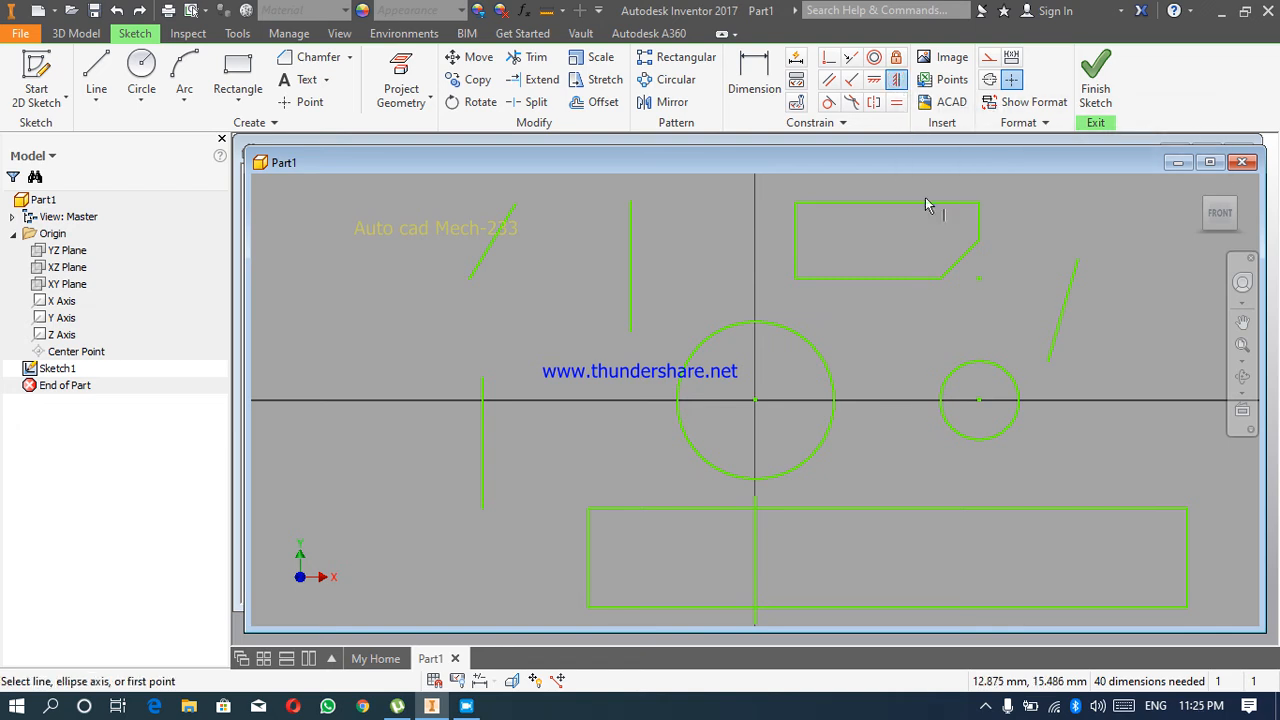
click(967, 258)
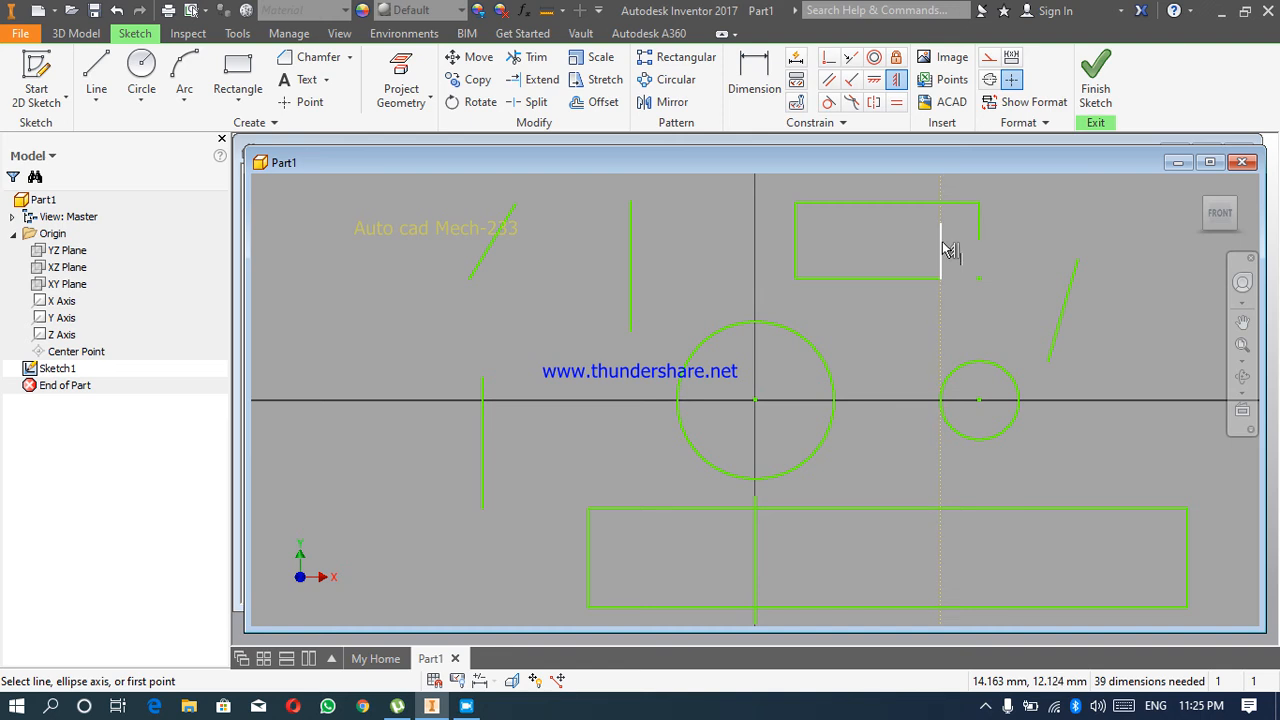
key(ctrl+z)
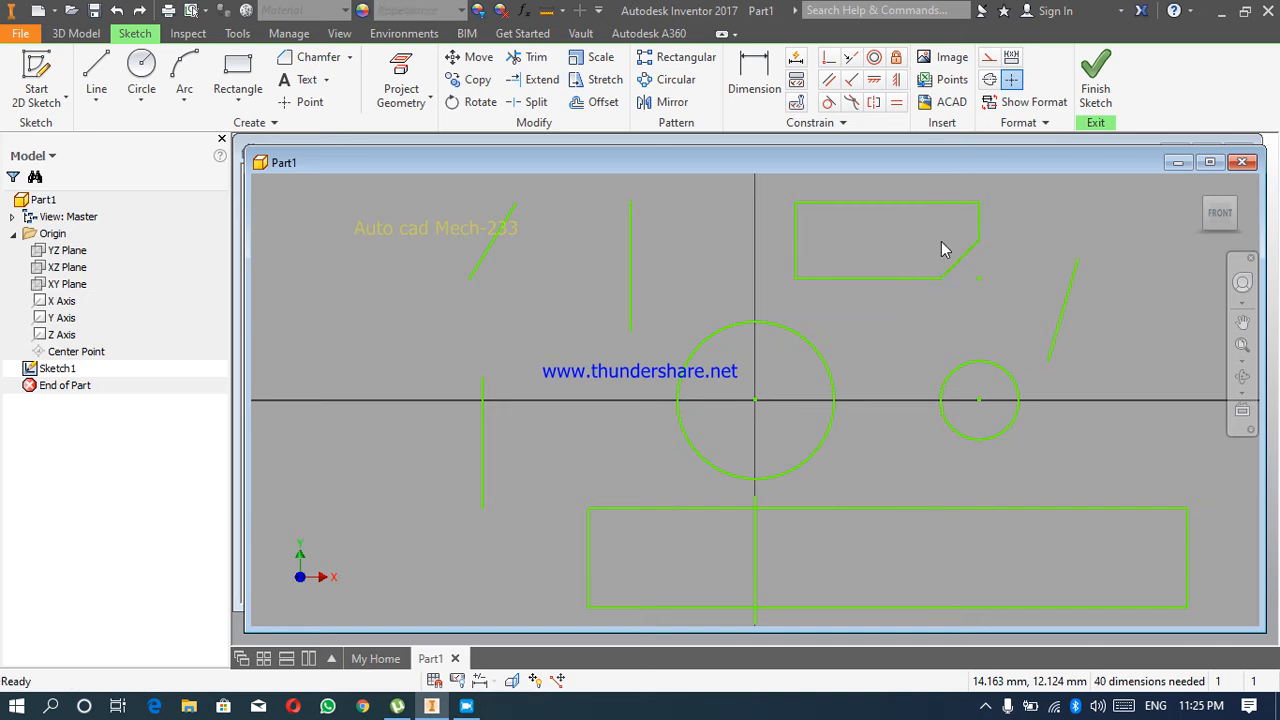
Try a vertical constraint on the slanted line right of the chamfered rectangle, and undo it.
click(897, 81)
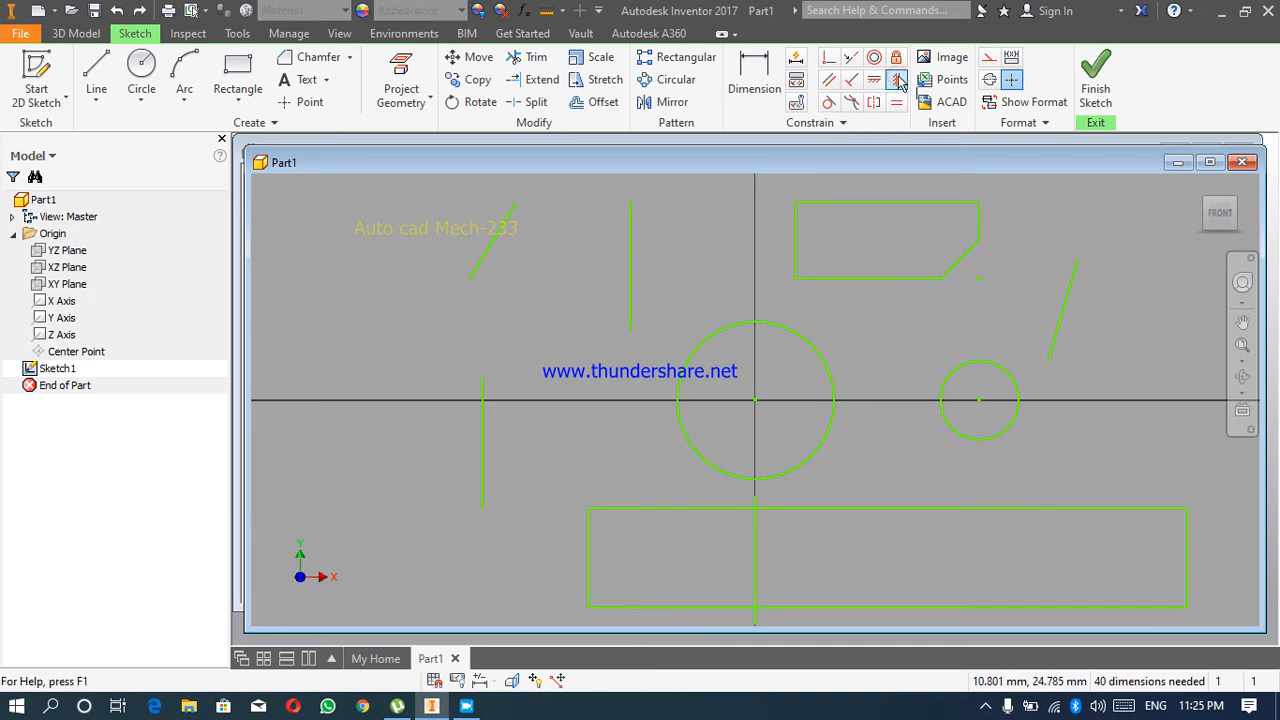
click(1072, 290)
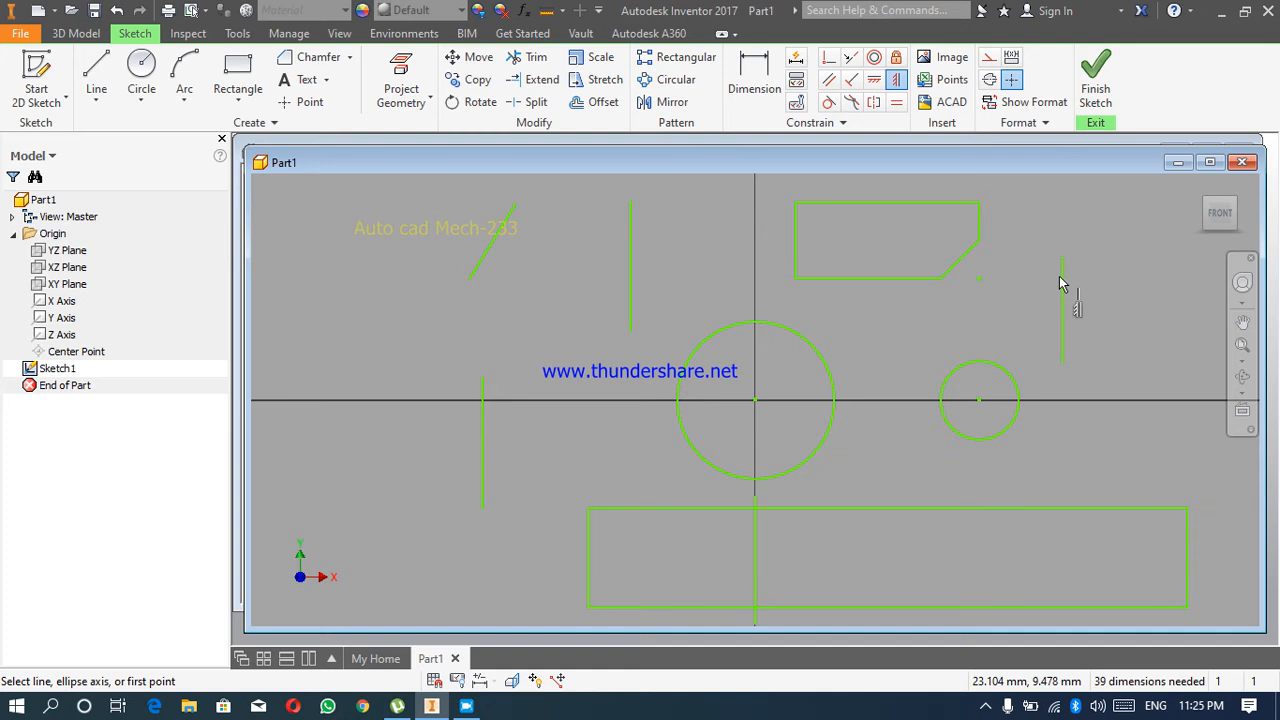
key(ctrl+z)
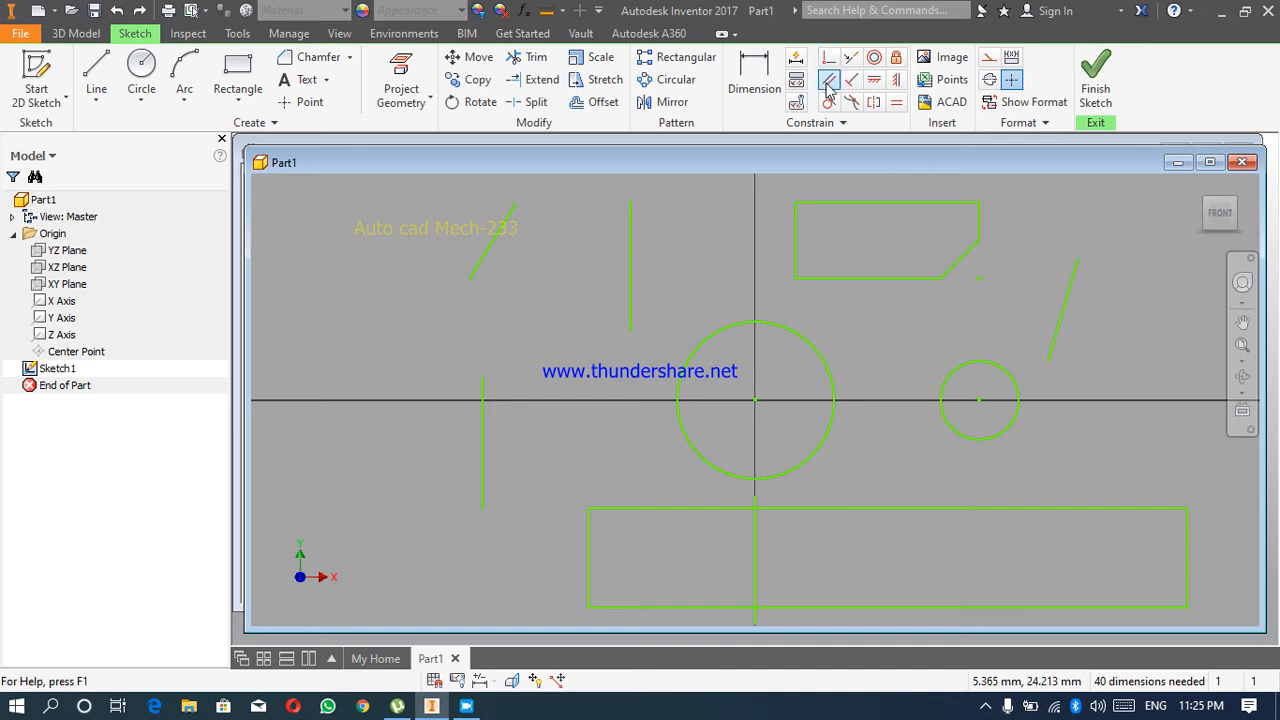
Try an equal constraint selecting the large circle first and the small circle second, and undo it.
click(898, 104)
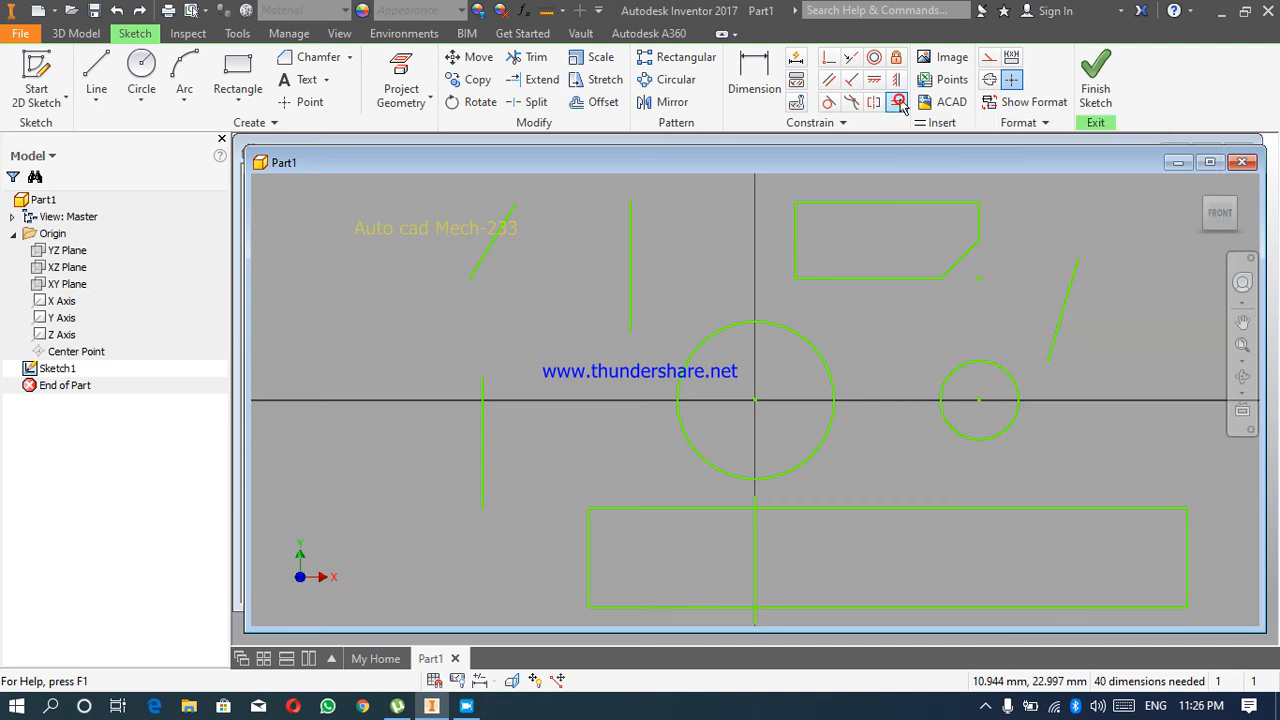
click(810, 346)
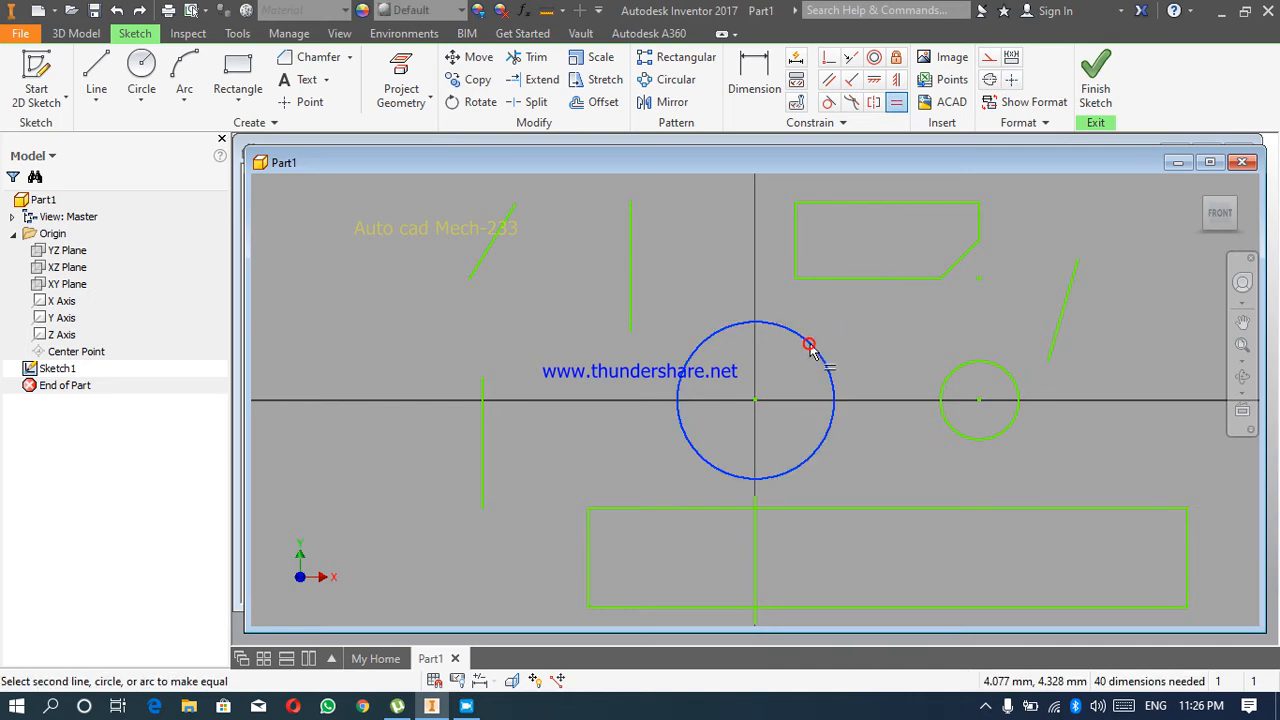
click(955, 380)
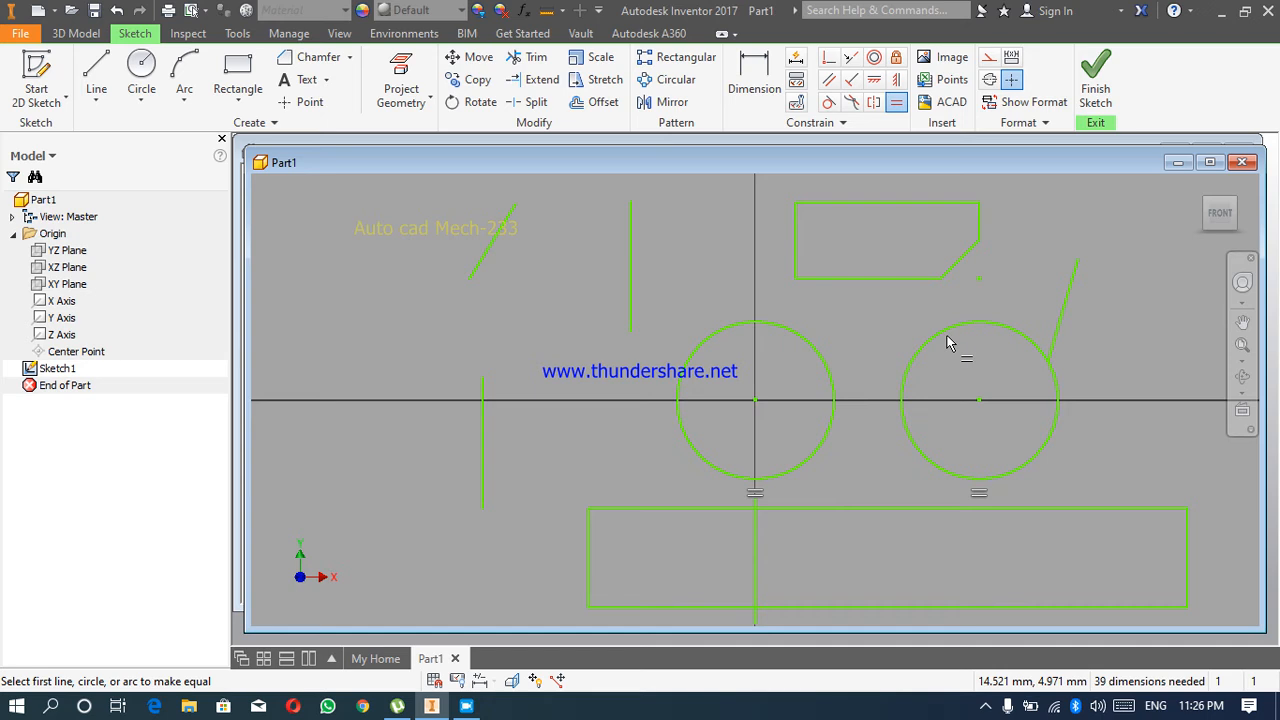
key(ctrl+z)
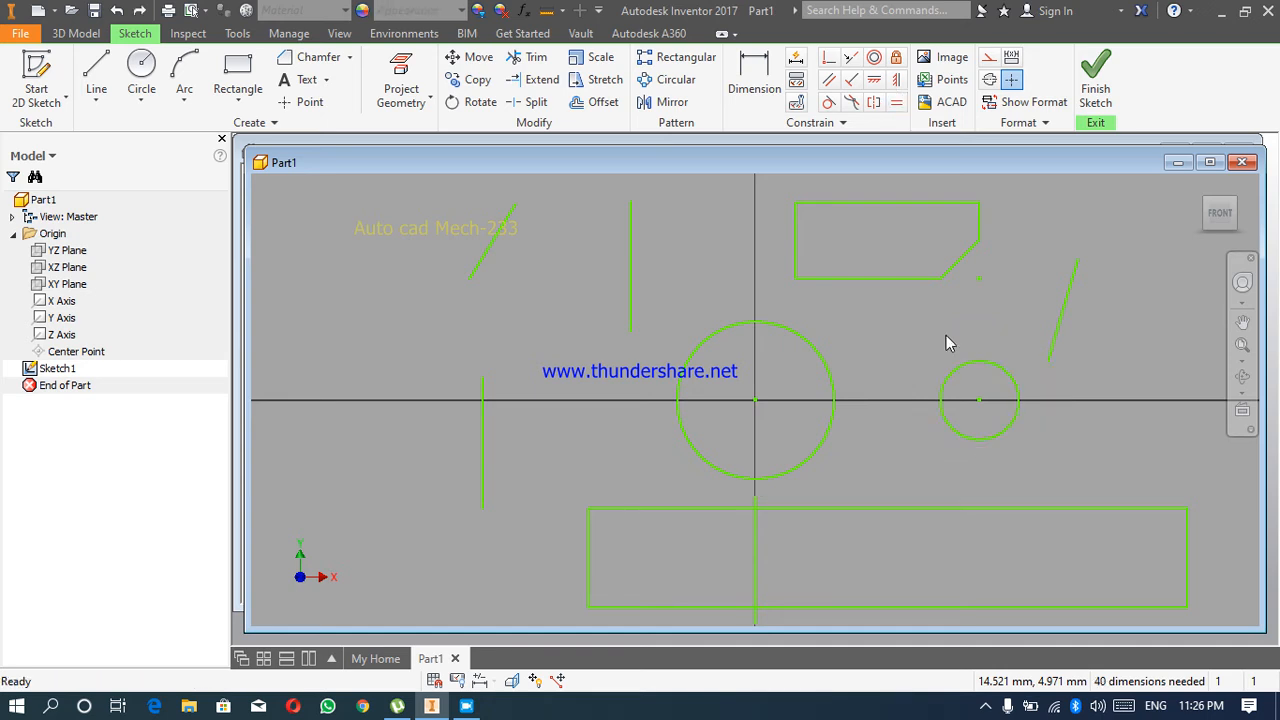
Apply an equal constraint selecting the small circle first and the large circle second.
click(896, 106)
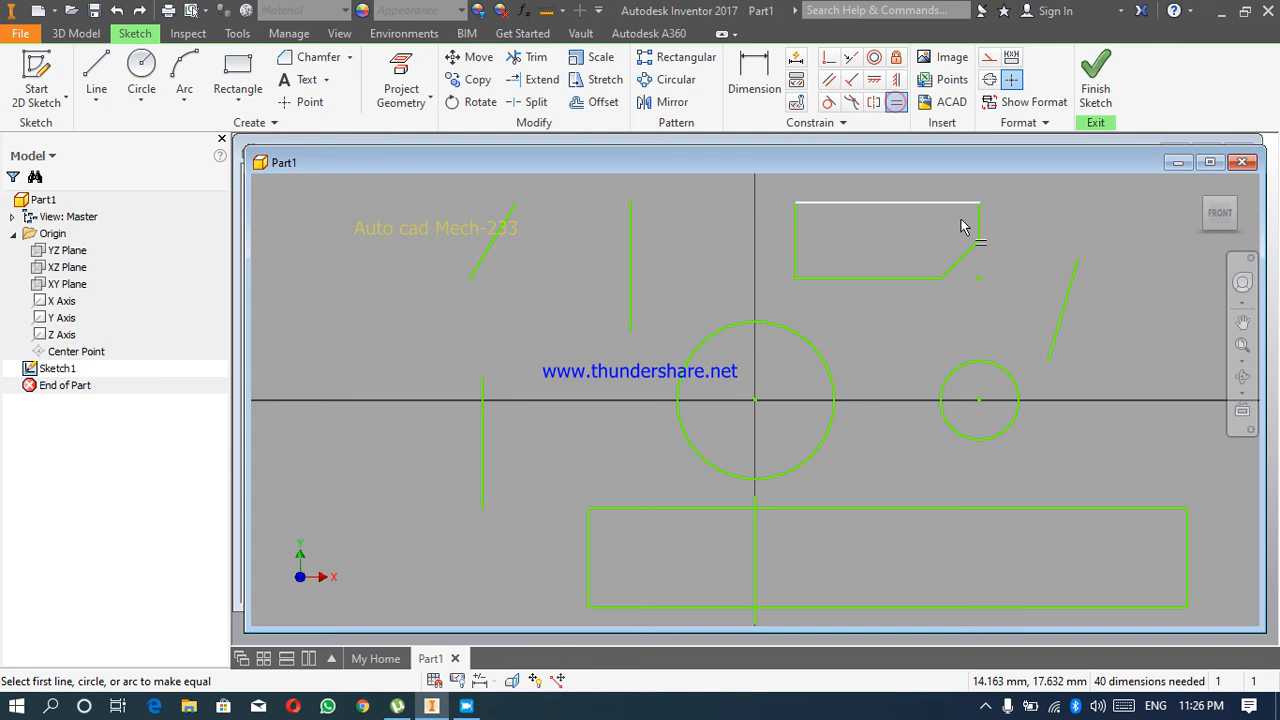
click(970, 363)
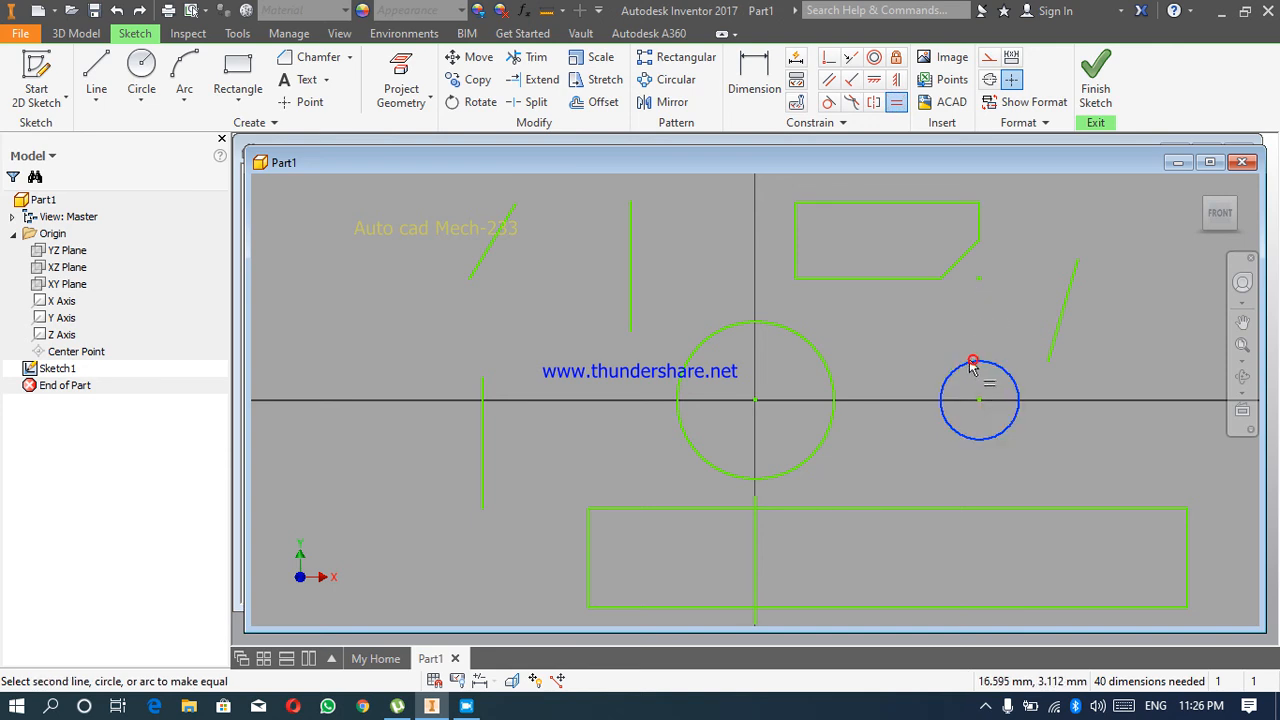
click(820, 356)
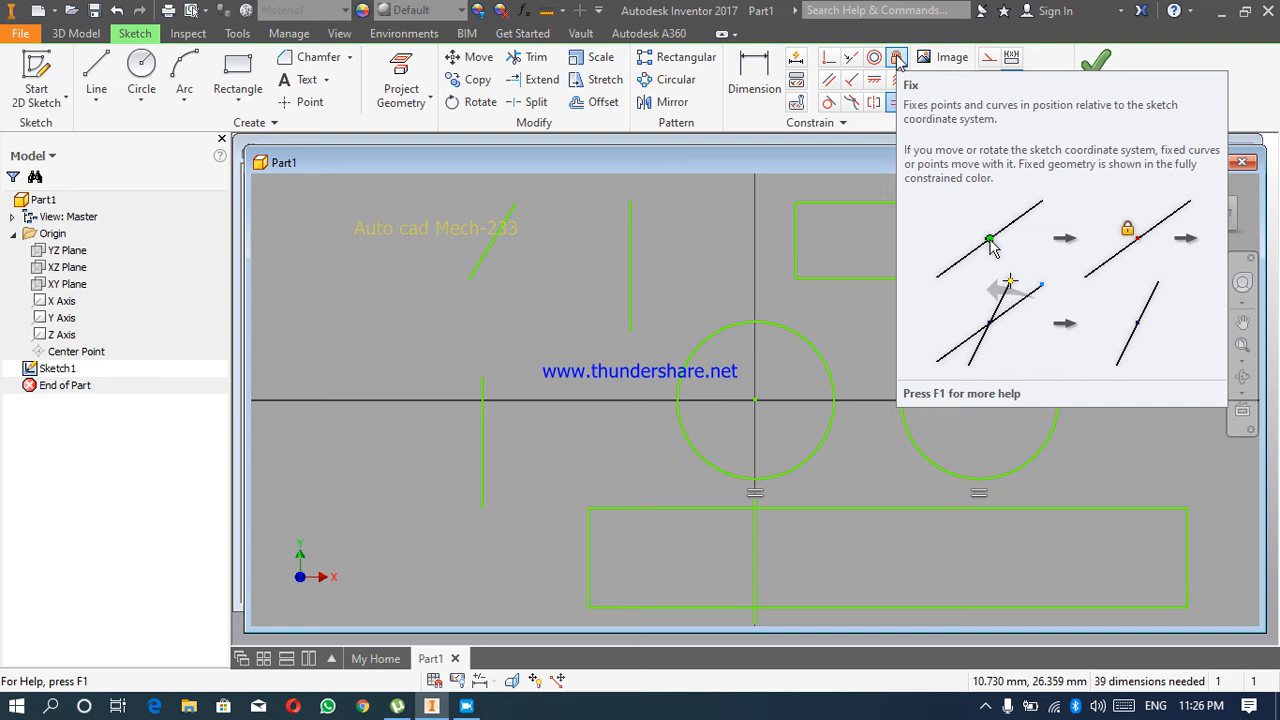
Apply a Fix constraint to both equal-sized circles, starting with the right one, and leave the command.
click(898, 58)
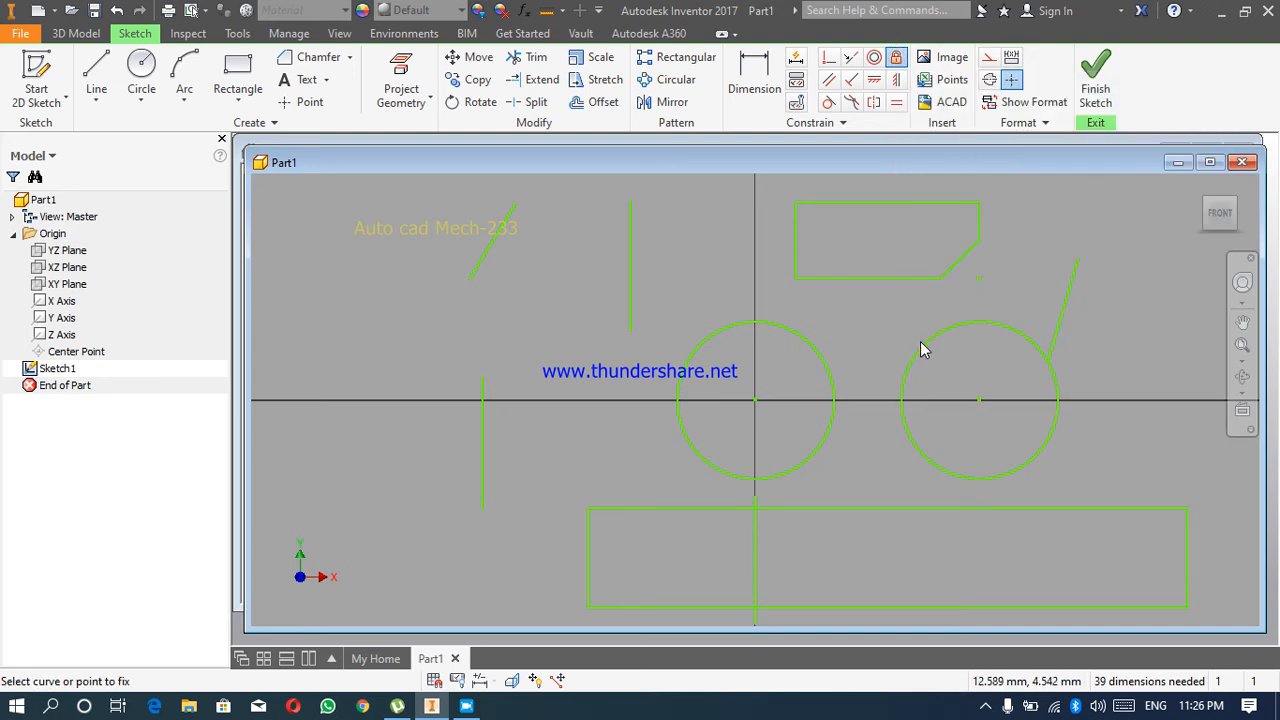
click(928, 345)
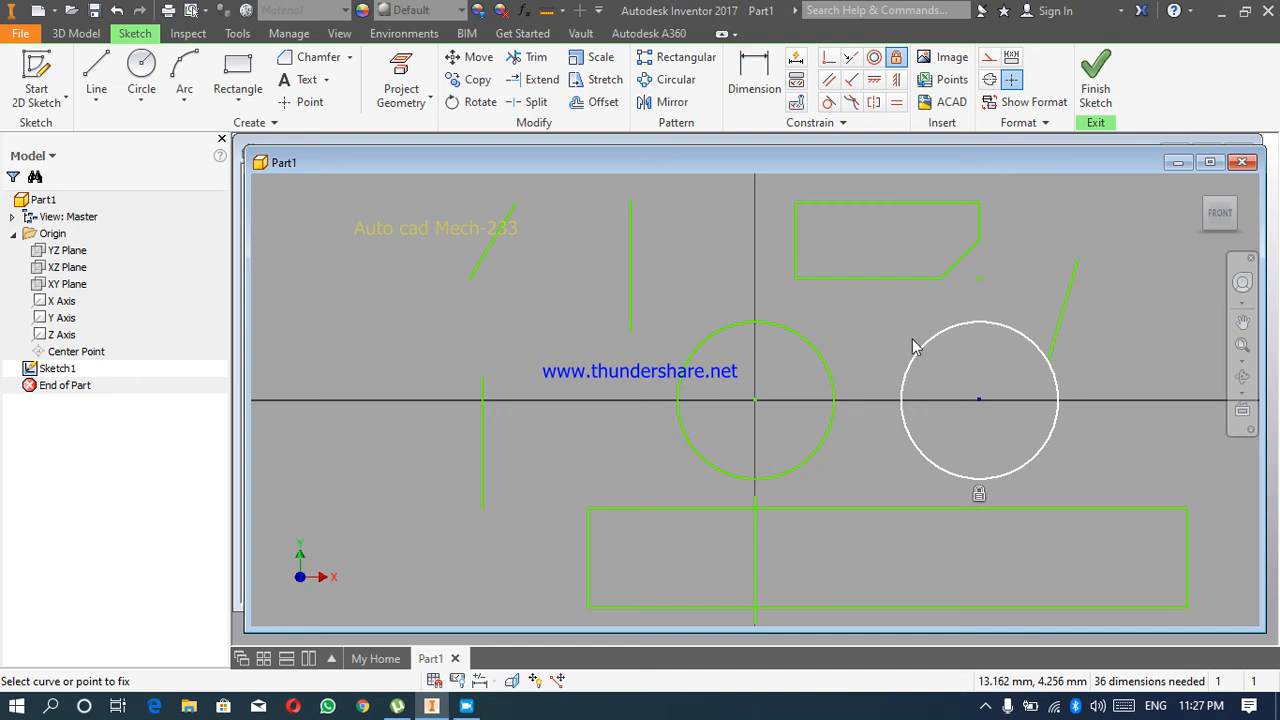
click(738, 330)
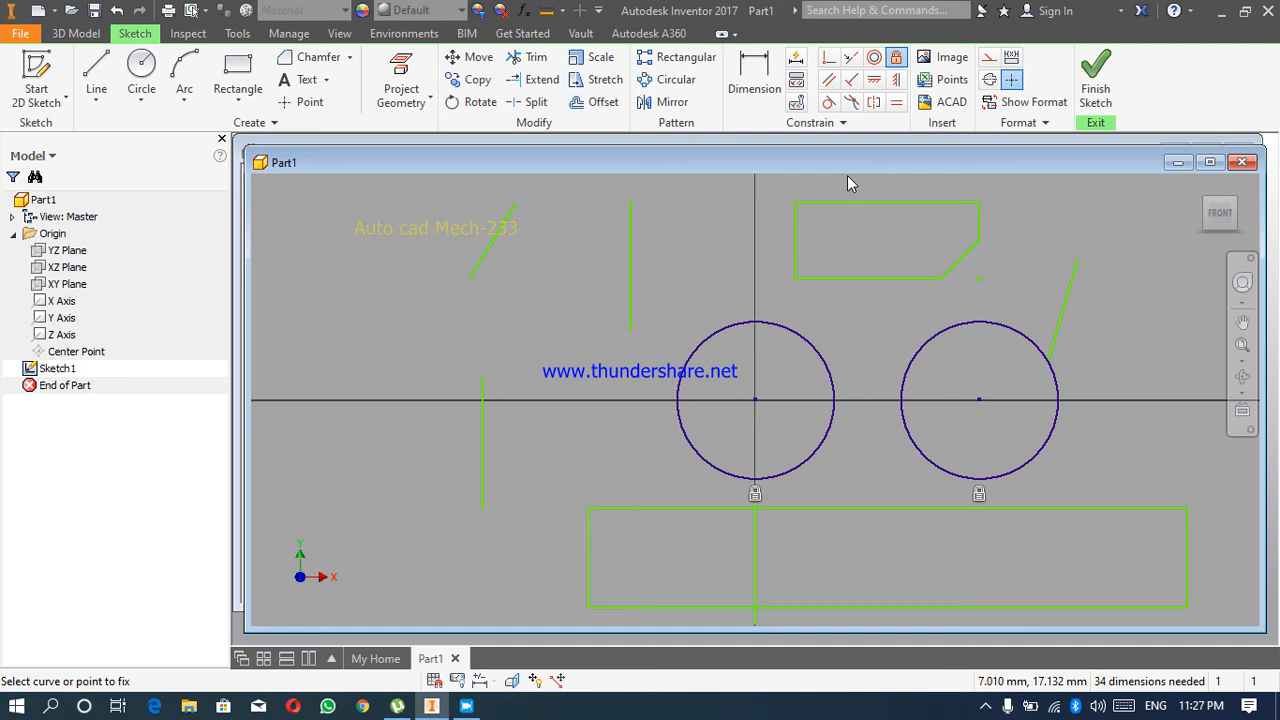
key(Escape)
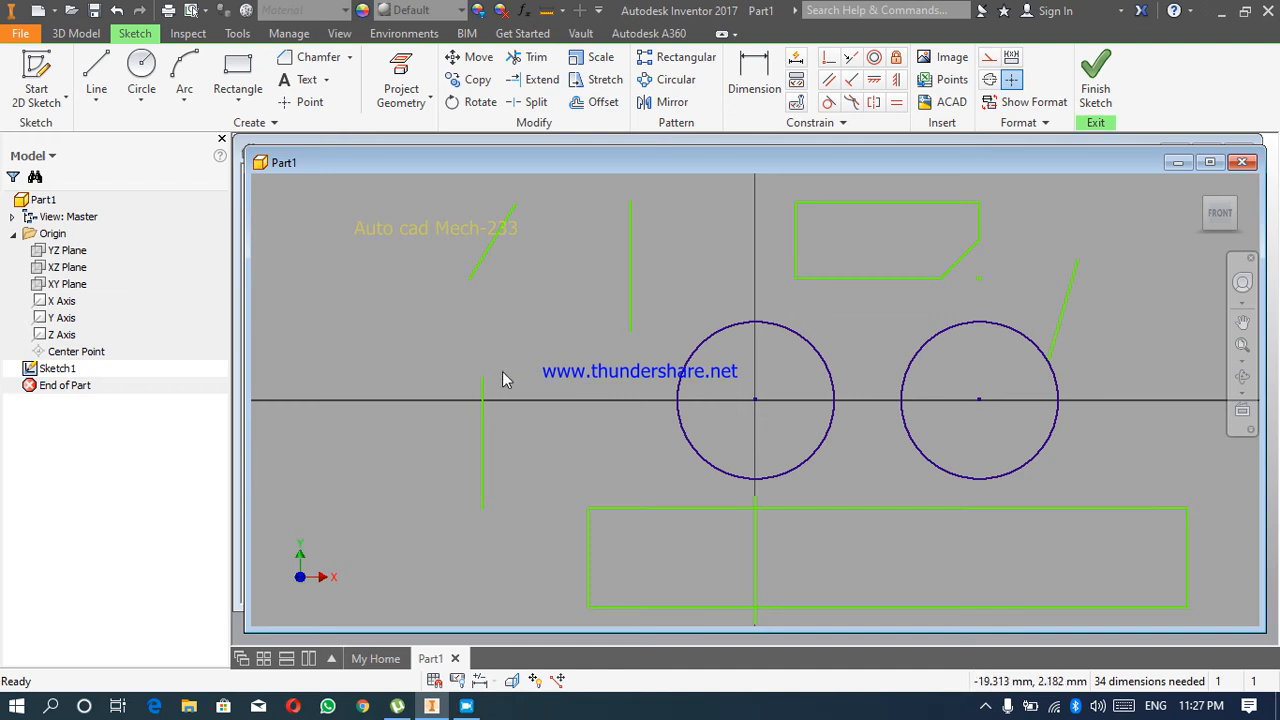
Try a tangent constraint between the fixed left circle and the lower-left vertical line, and undo it.
click(828, 104)
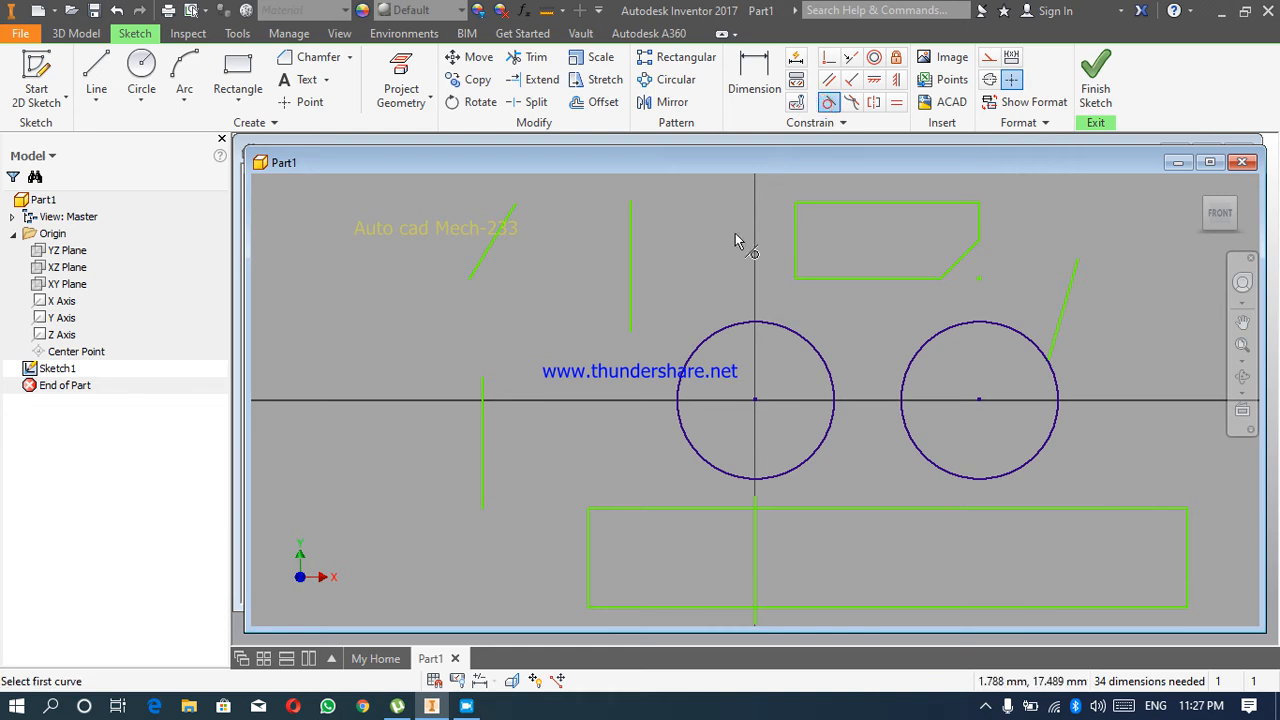
click(681, 387)
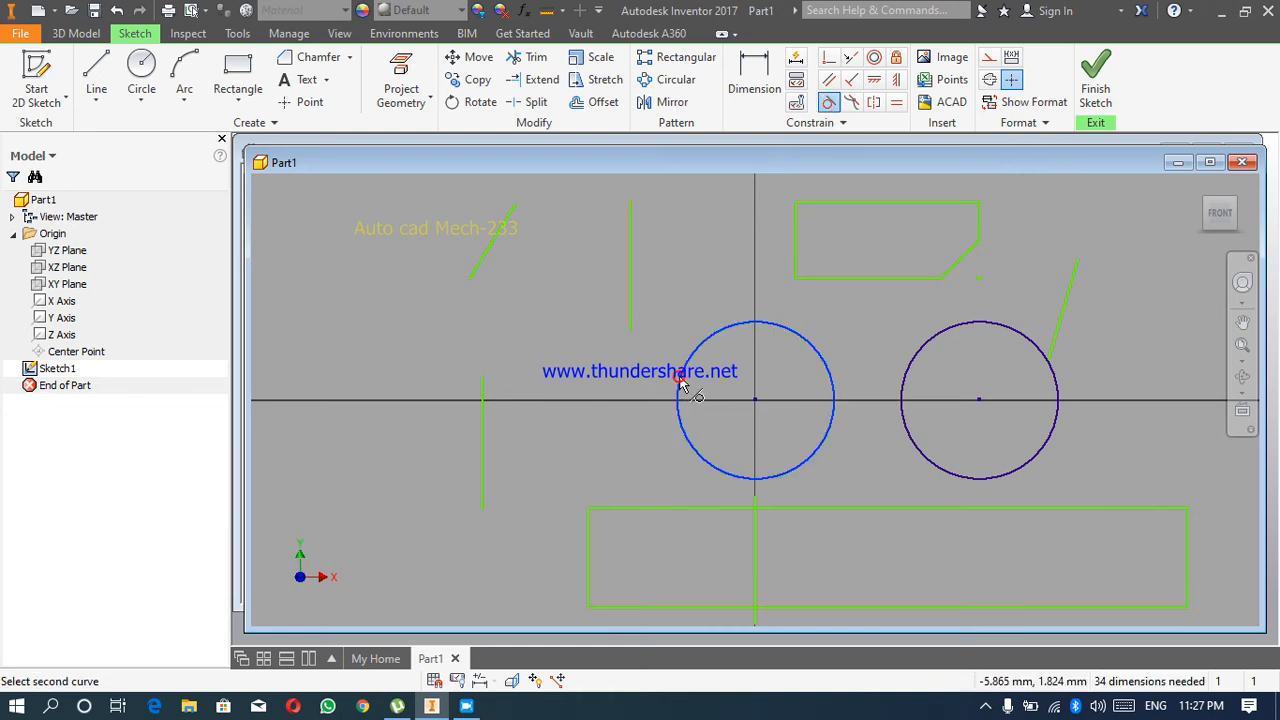
click(483, 437)
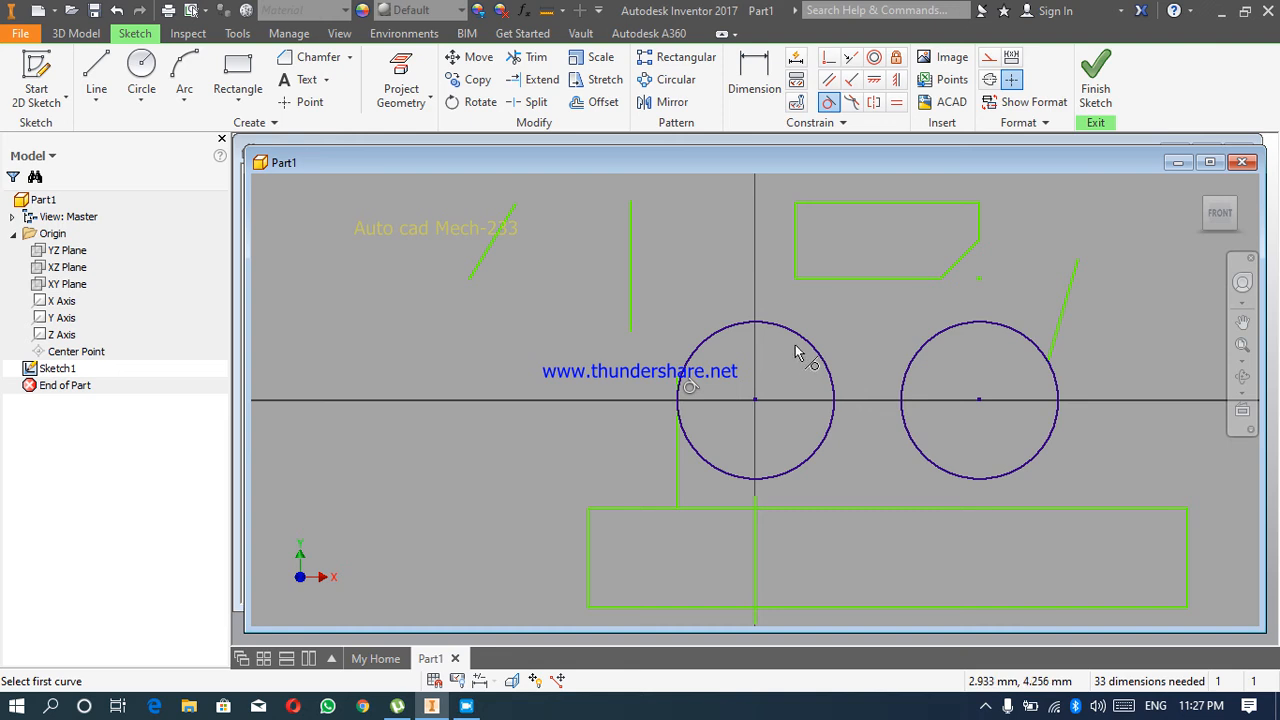
key(ctrl+z)
Undo the Fix constraints on both circles and the equal constraint between them.
key(ctrl+z)
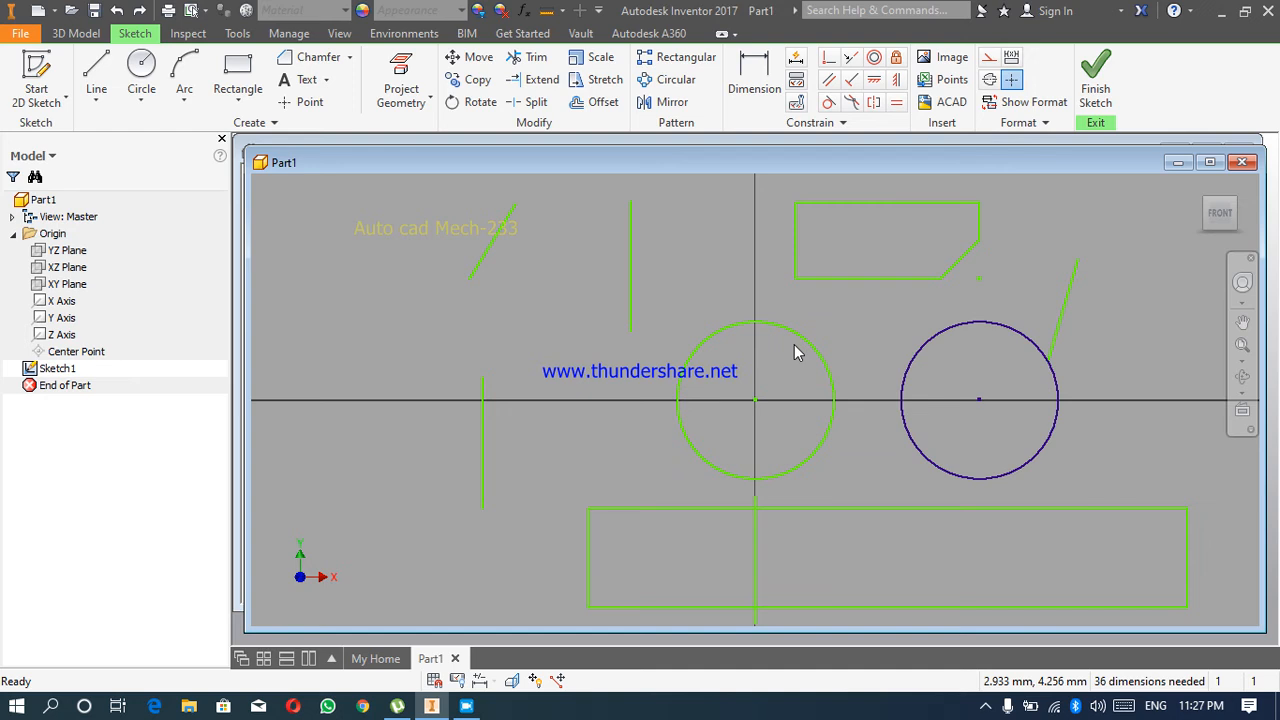
key(ctrl+z)
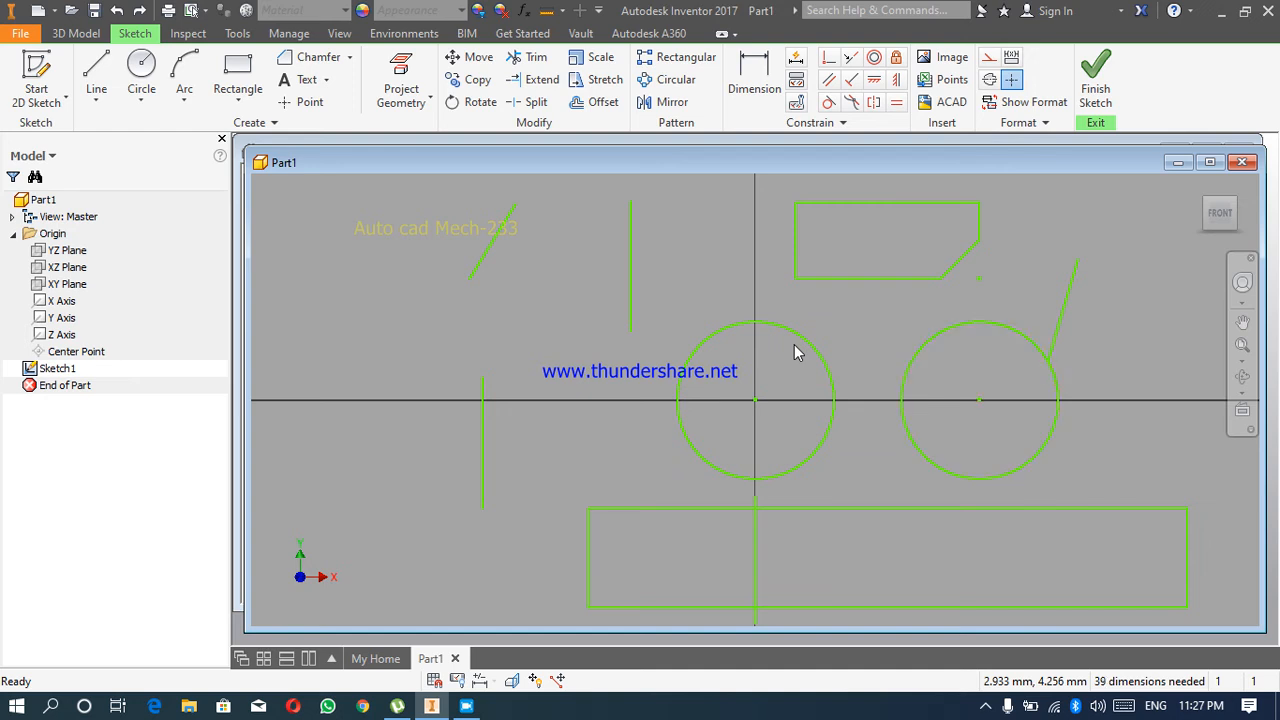
click(898, 58)
key(ctrl+z)
Apply a Fix constraint to the small circle.
click(896, 57)
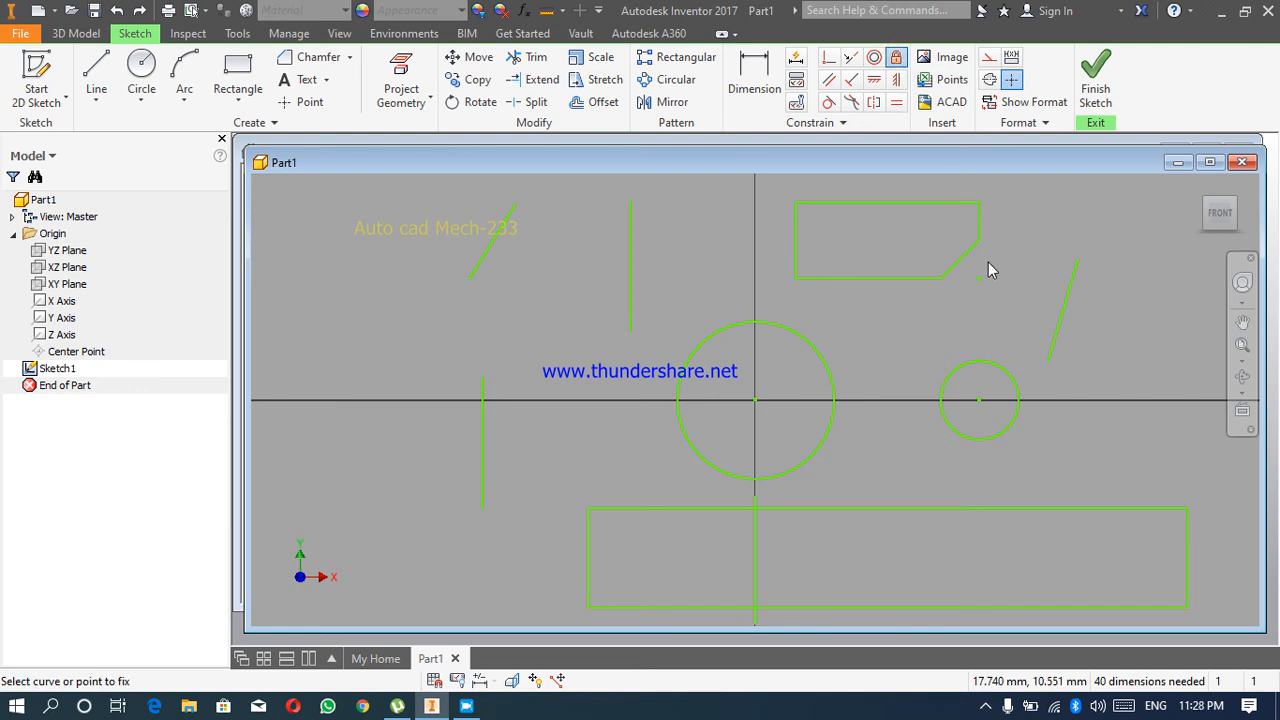
click(980, 362)
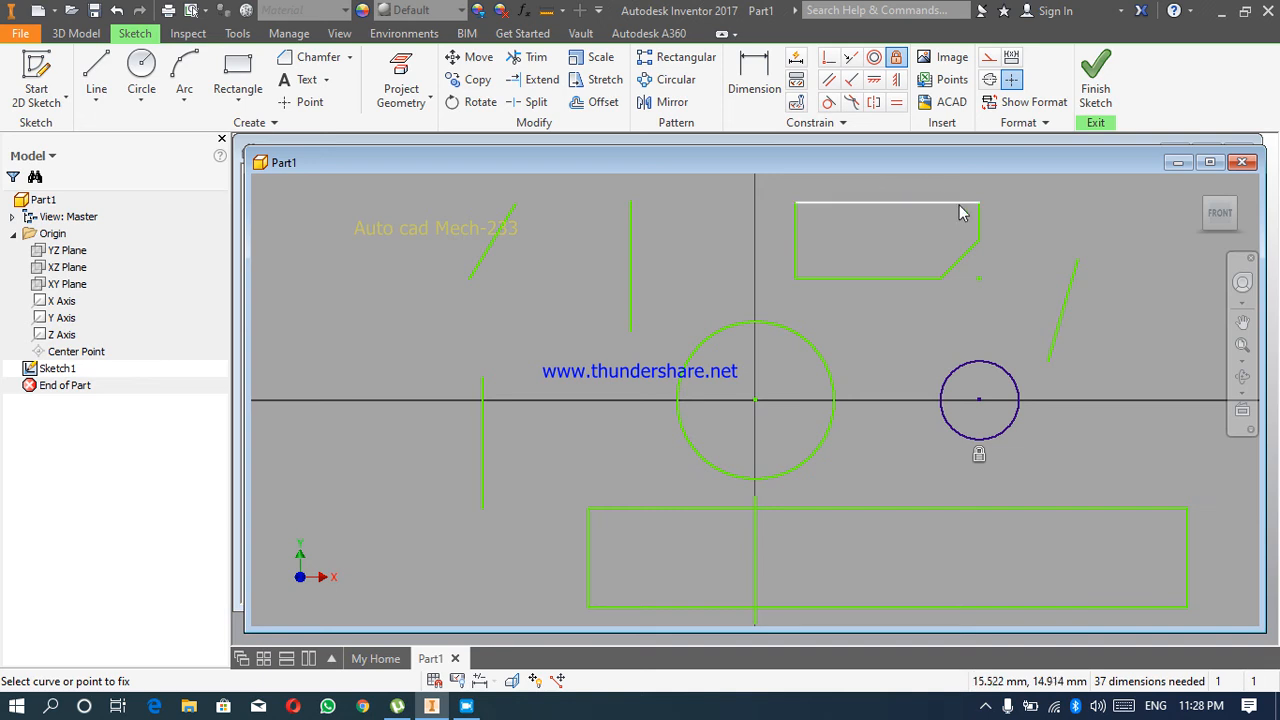
Leave the Fix command and examine which constraints the small and large circles carry.
key(Escape)
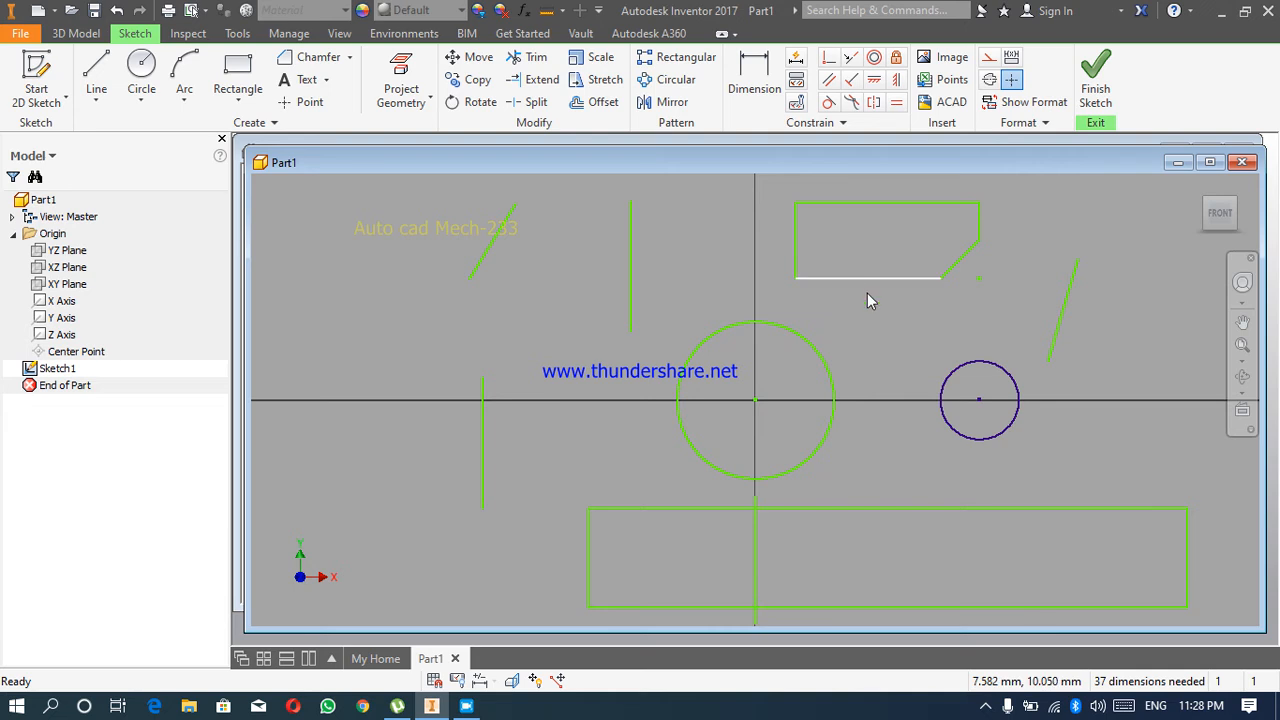
click(965, 369)
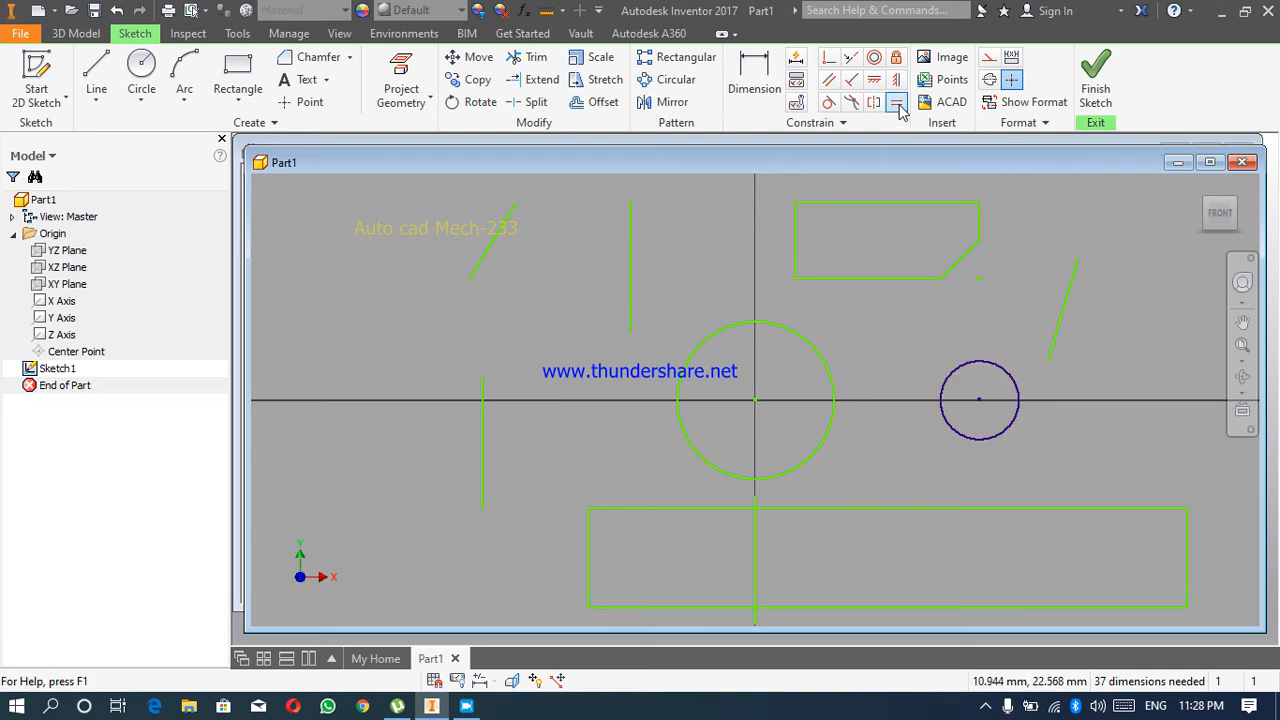
click(975, 362)
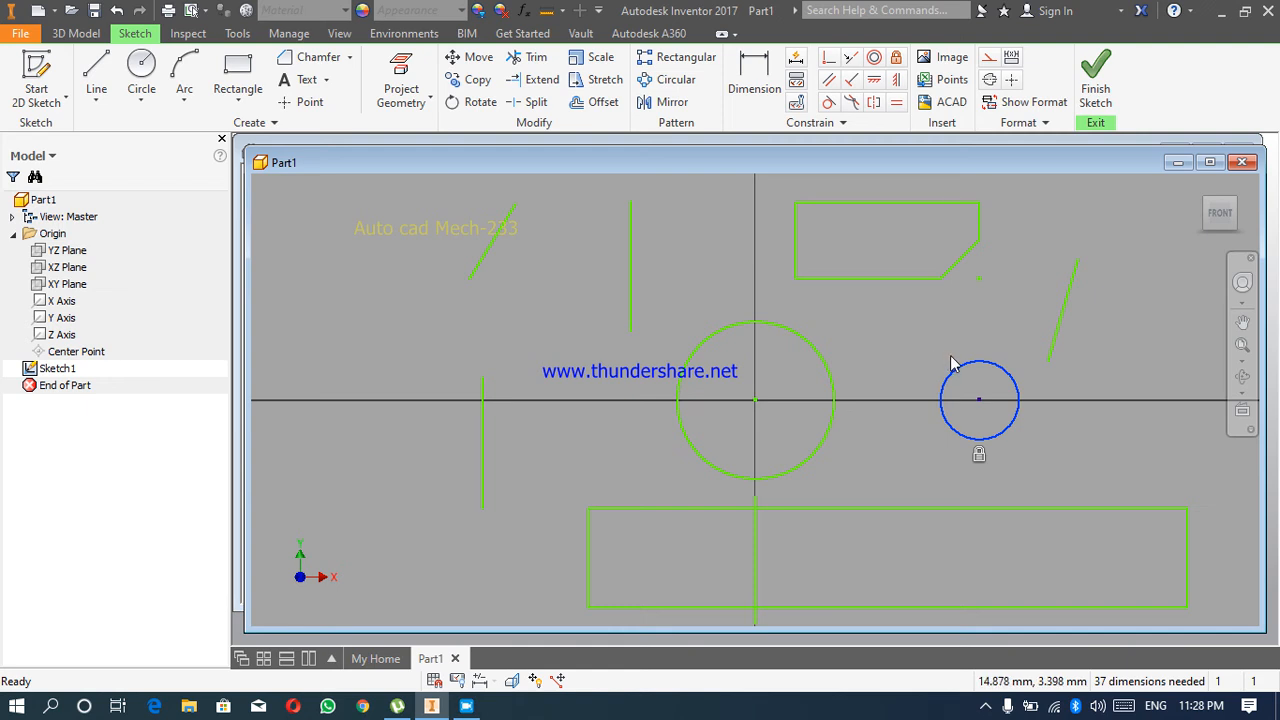
click(815, 351)
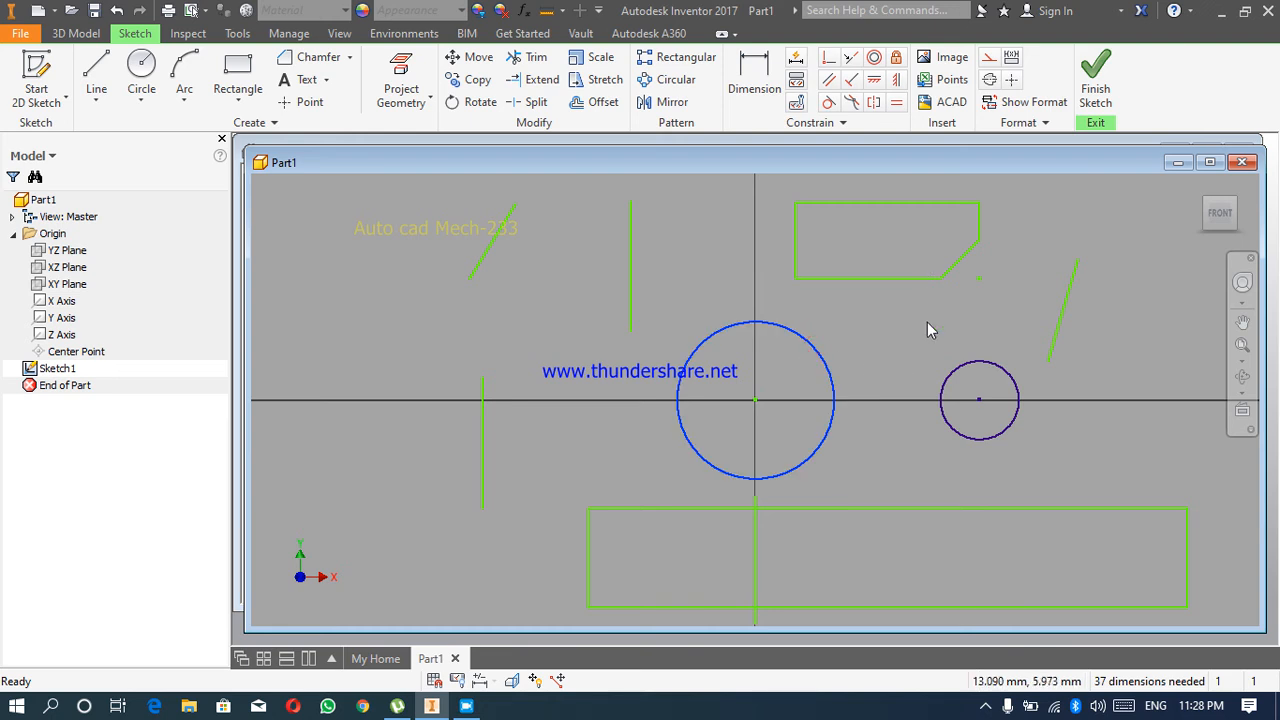
key(Escape)
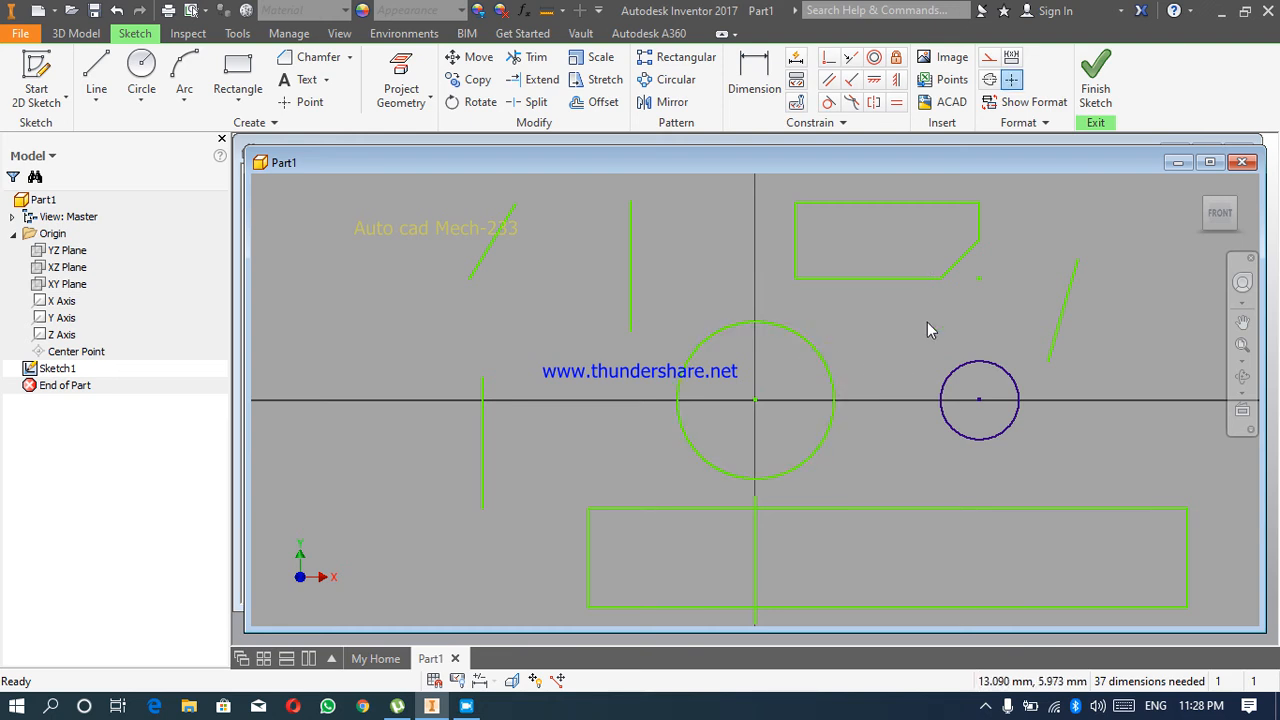
click(973, 365)
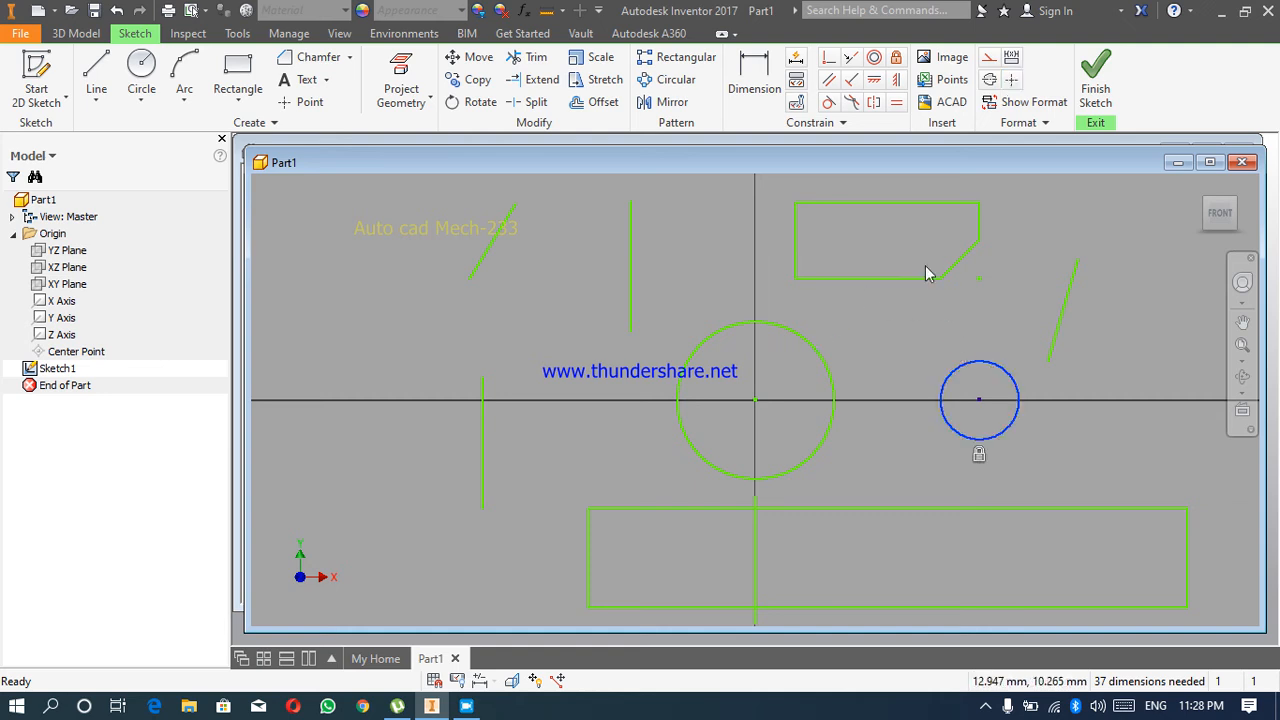
Try an equal constraint between the large circle and the fixed small circle, and undo it along with the Fix constraint.
click(896, 102)
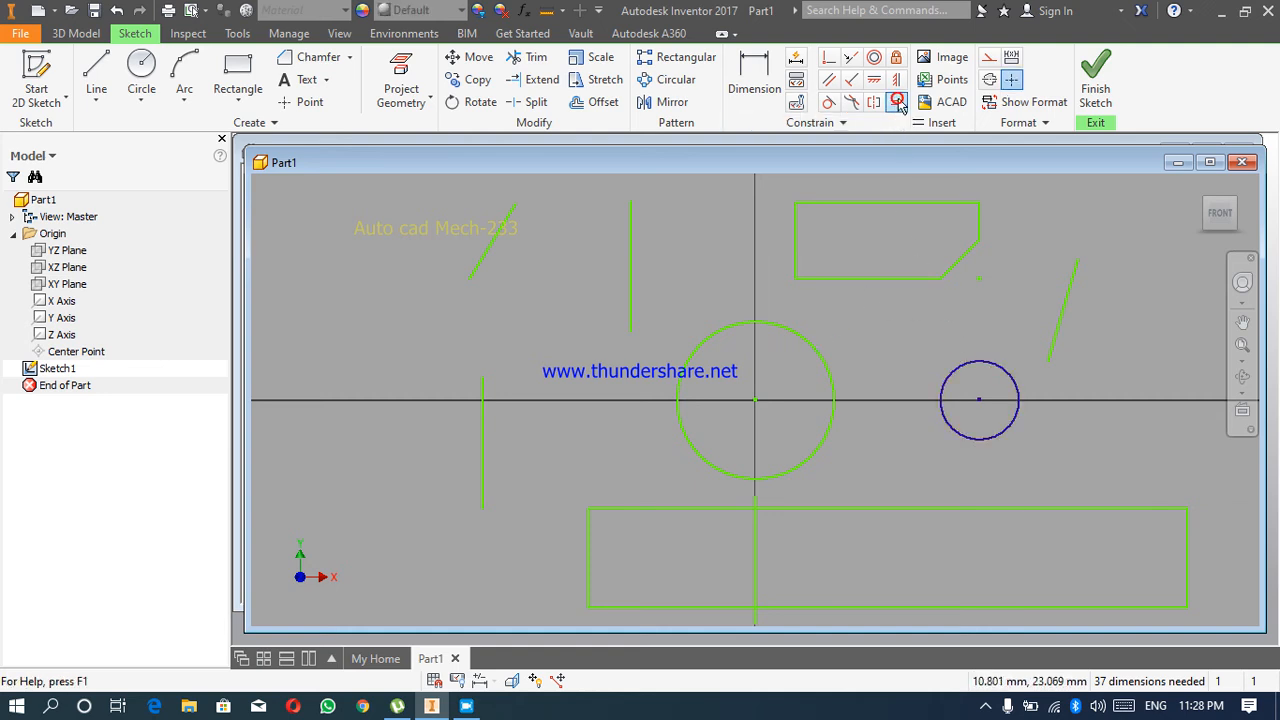
click(816, 358)
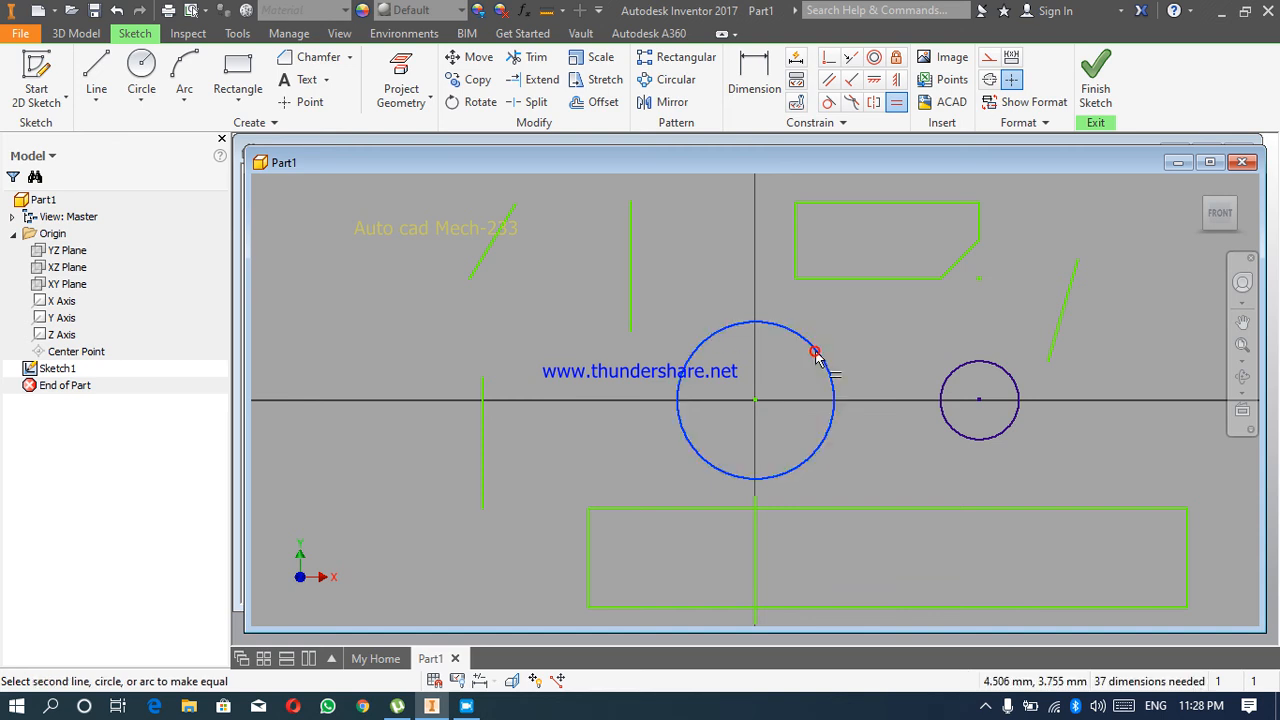
click(952, 380)
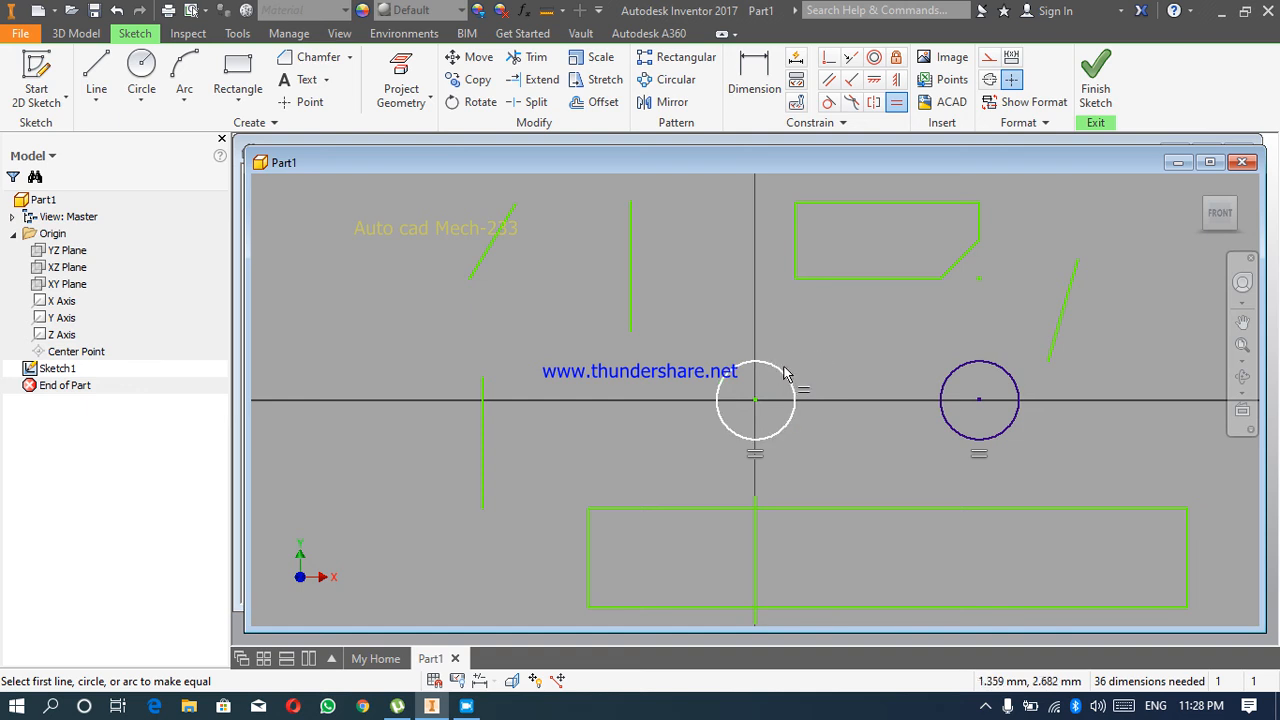
click(968, 368)
key(ctrl+z)
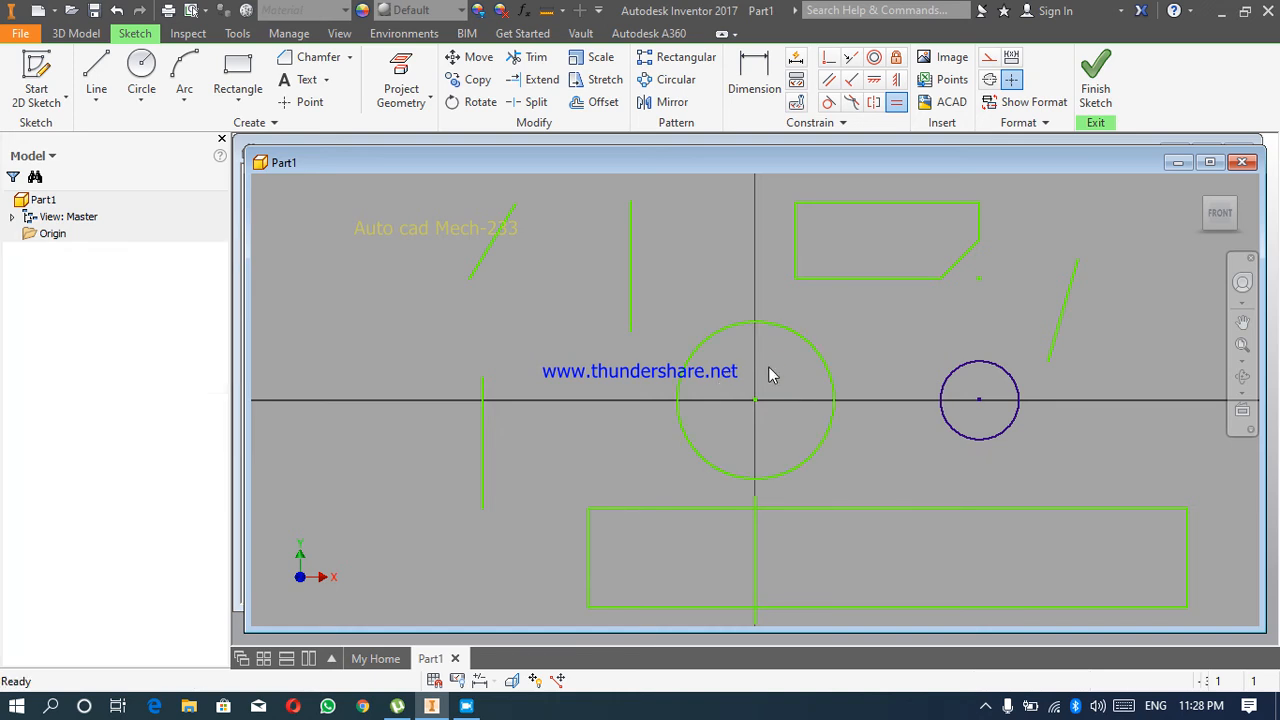
key(ctrl+z)
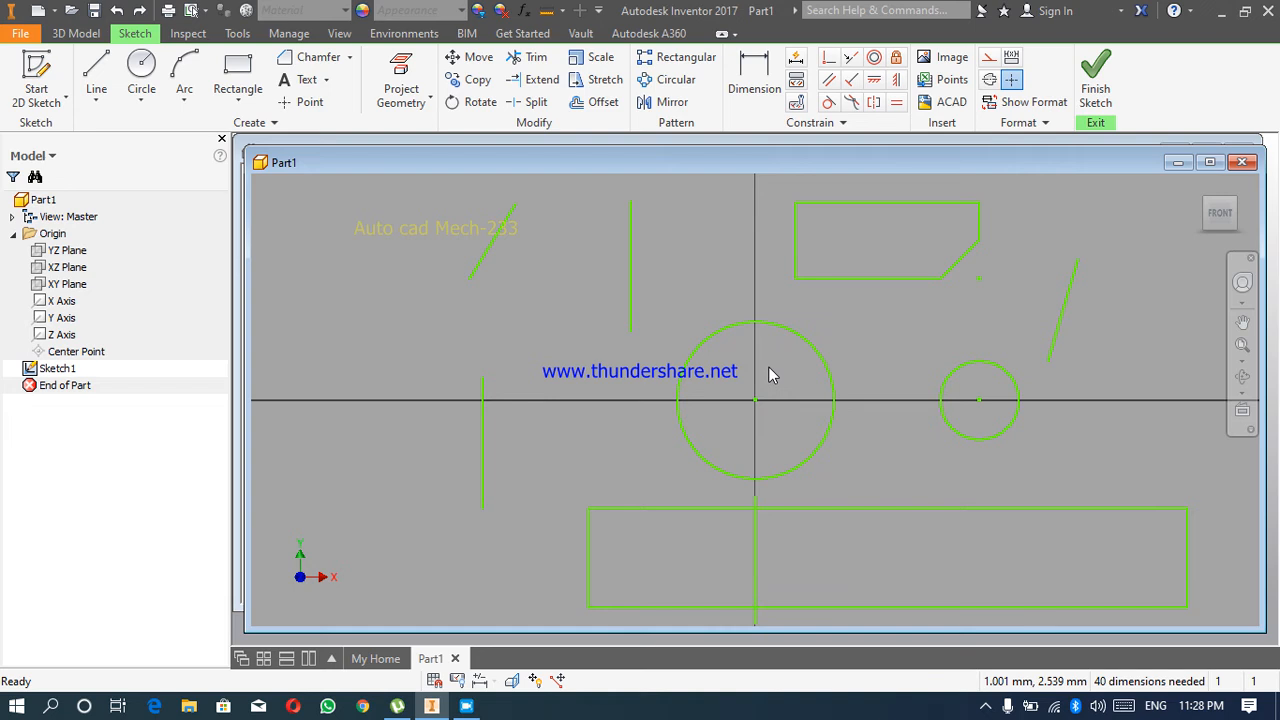
Try an equal constraint from the large circle to the unfixed small circle, and undo it.
click(897, 106)
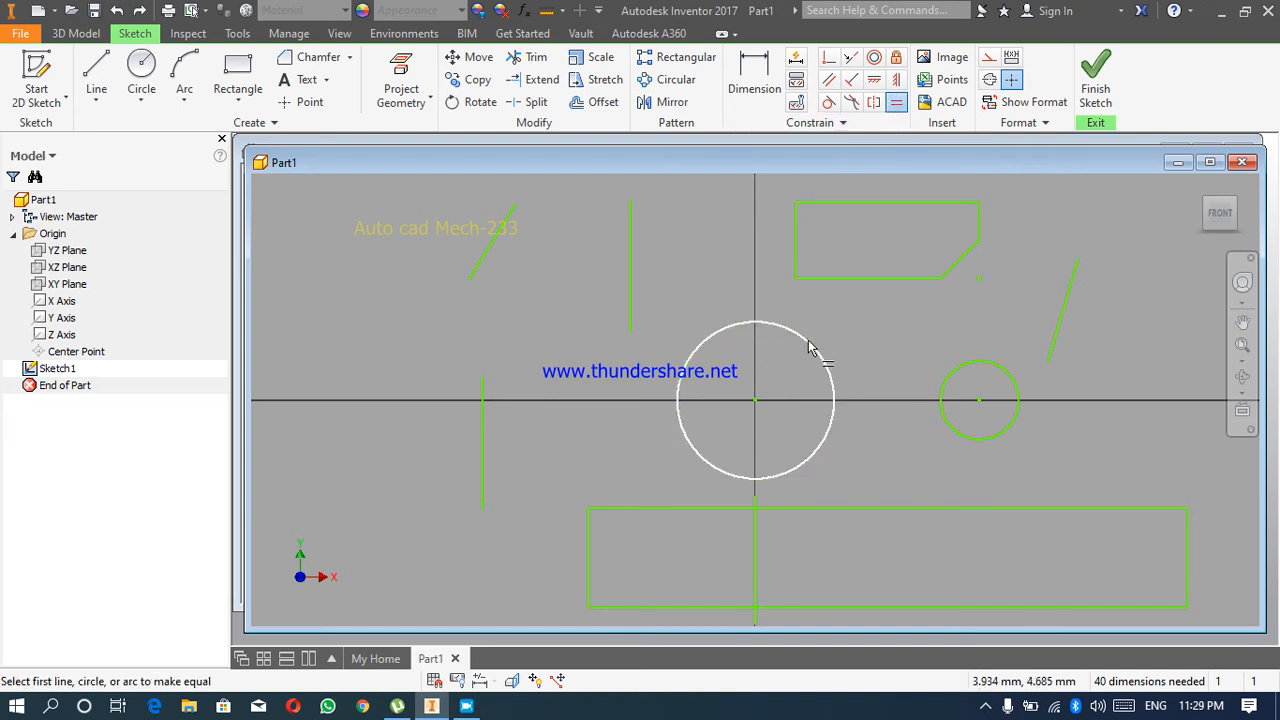
click(810, 346)
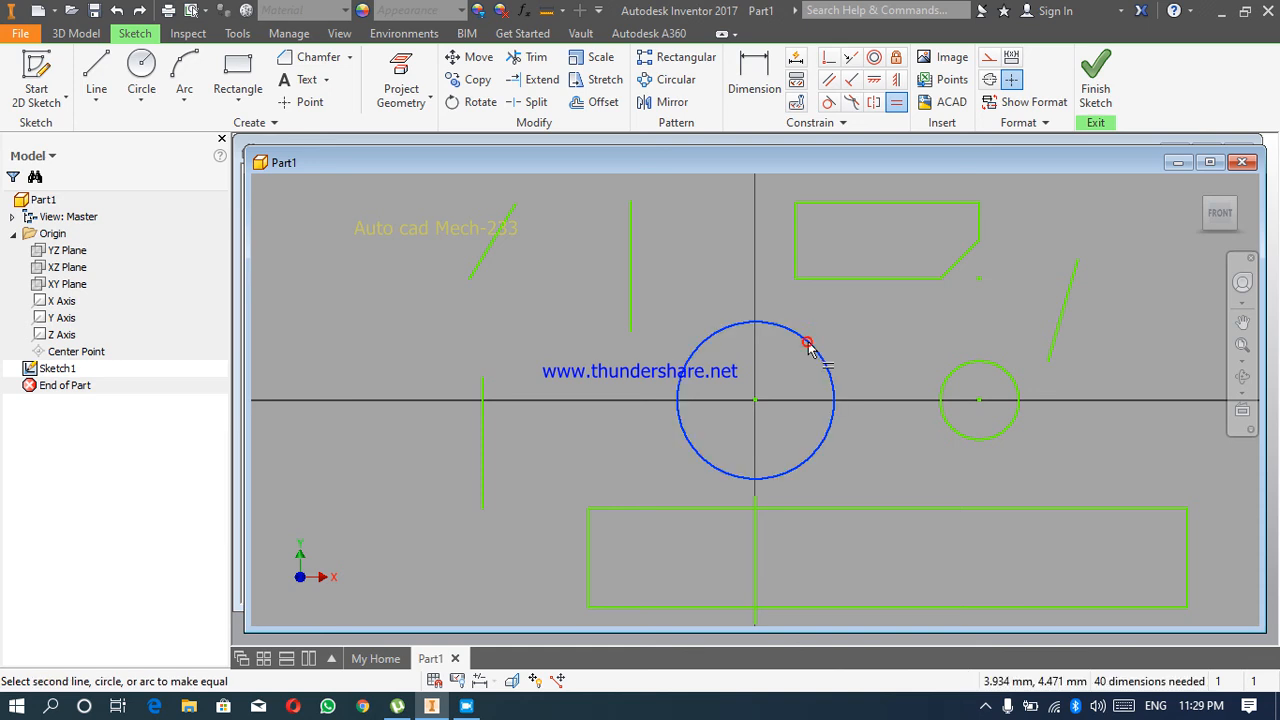
click(951, 372)
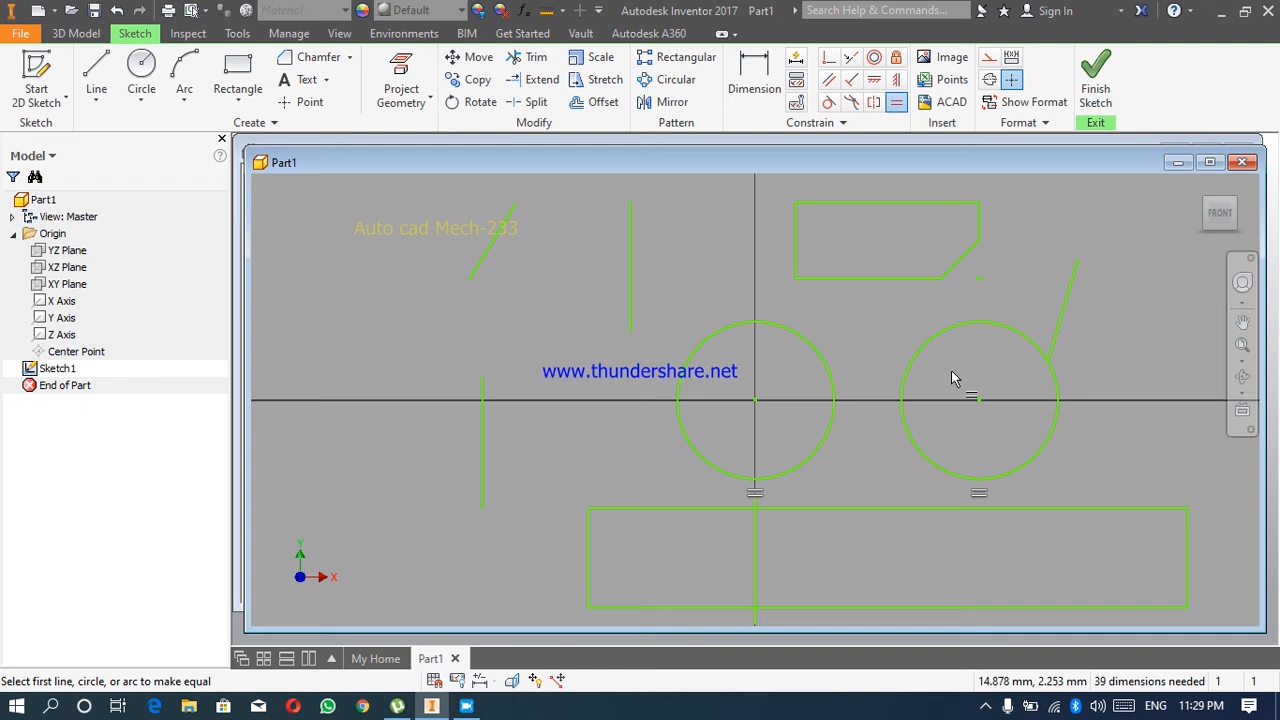
key(ctrl+z)
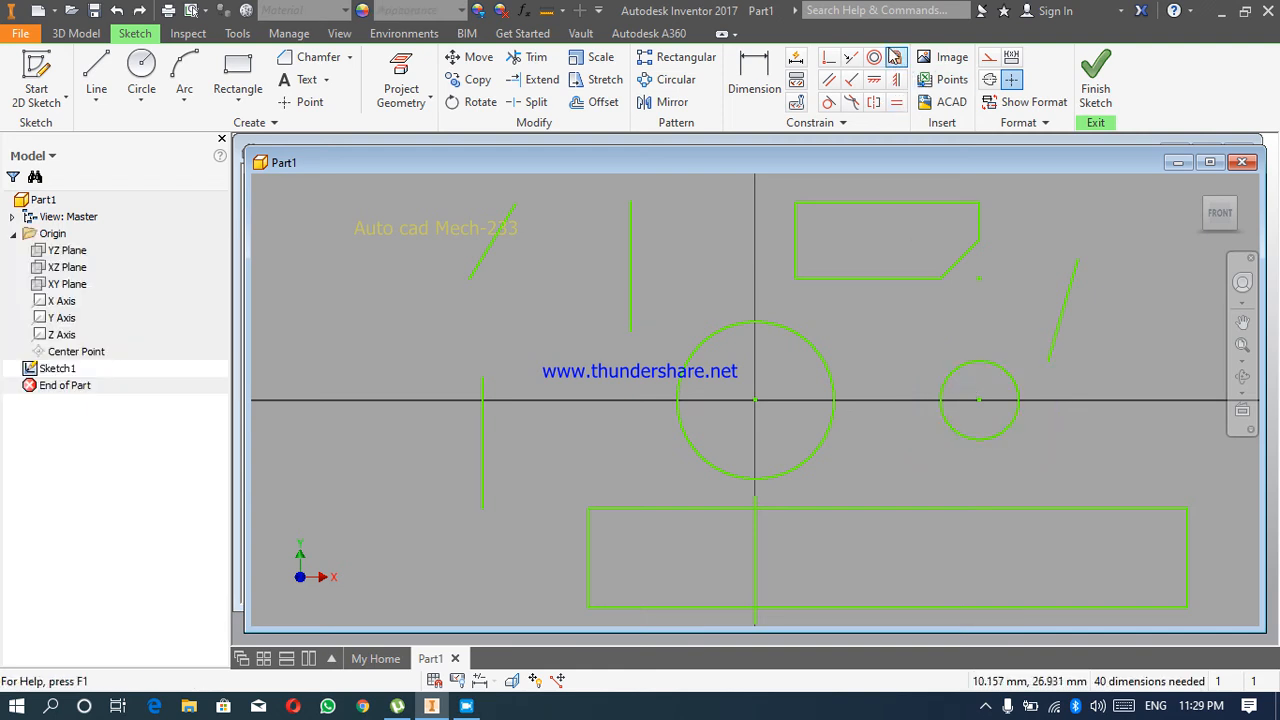
Apply a Fix constraint to the small circle again and leave the command.
click(898, 58)
click(990, 368)
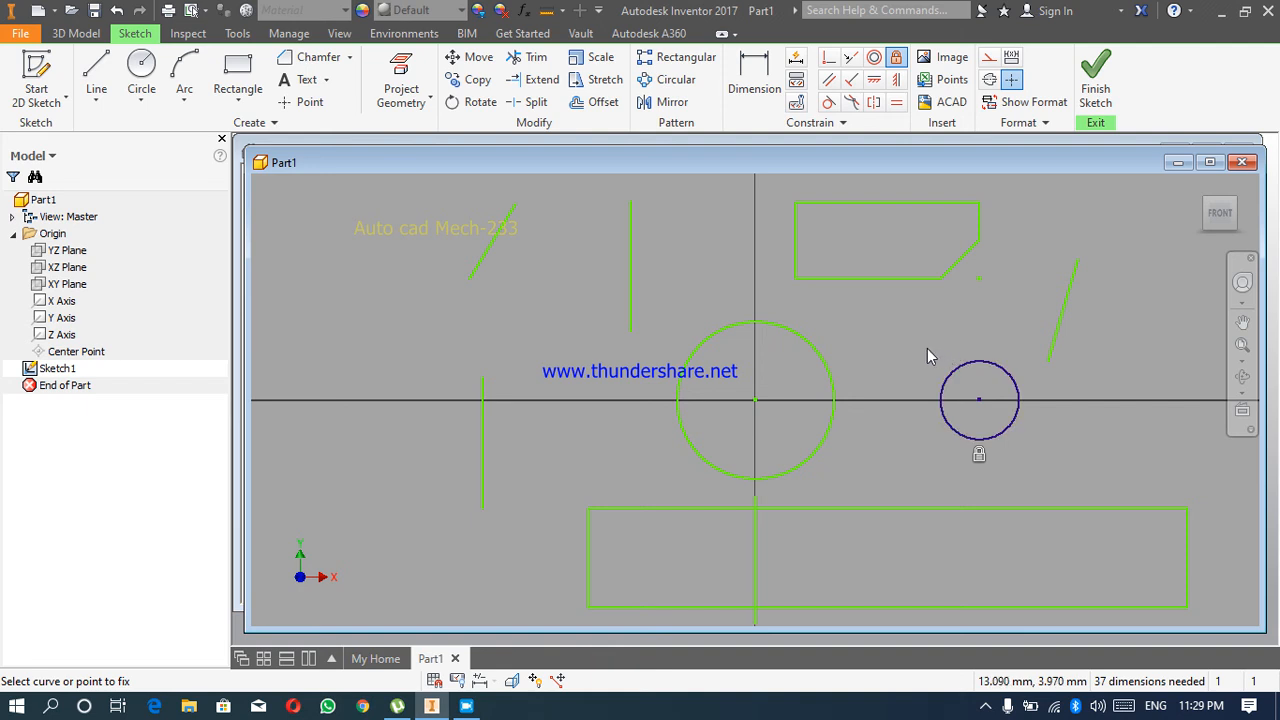
key(Escape)
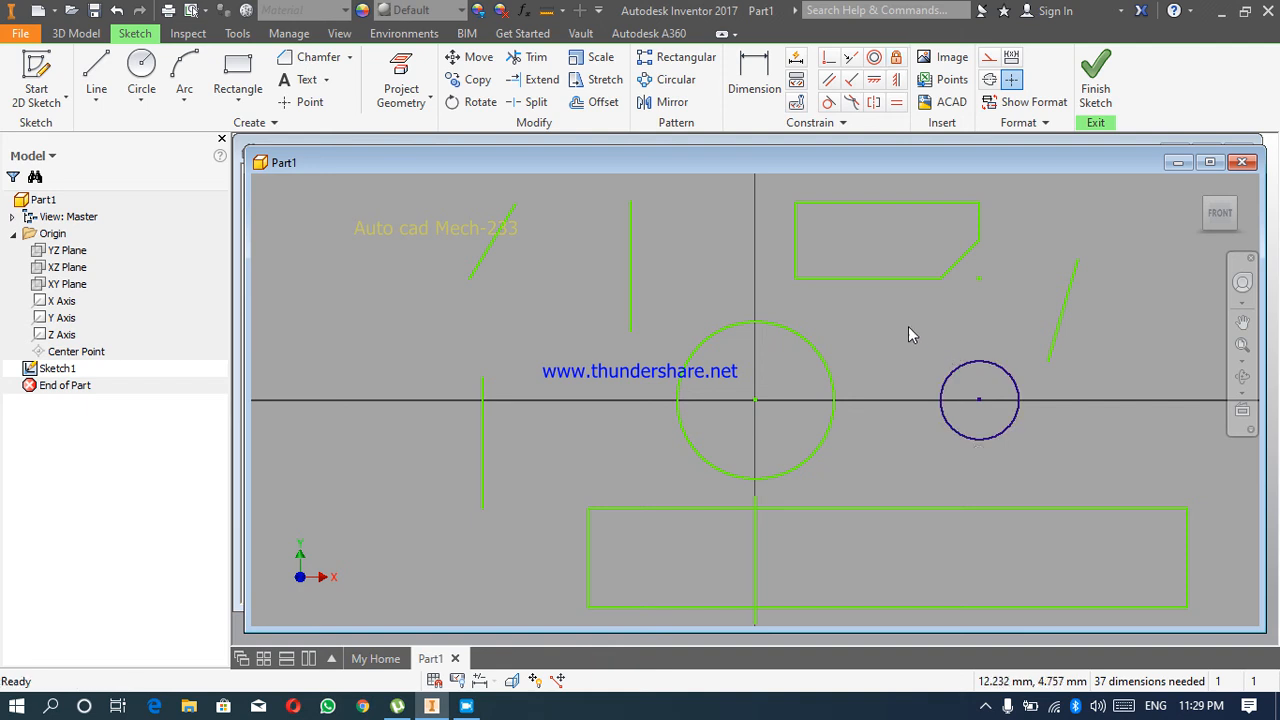
Apply an equal constraint between the large circle and the fixed small circle, and leave the command.
click(896, 104)
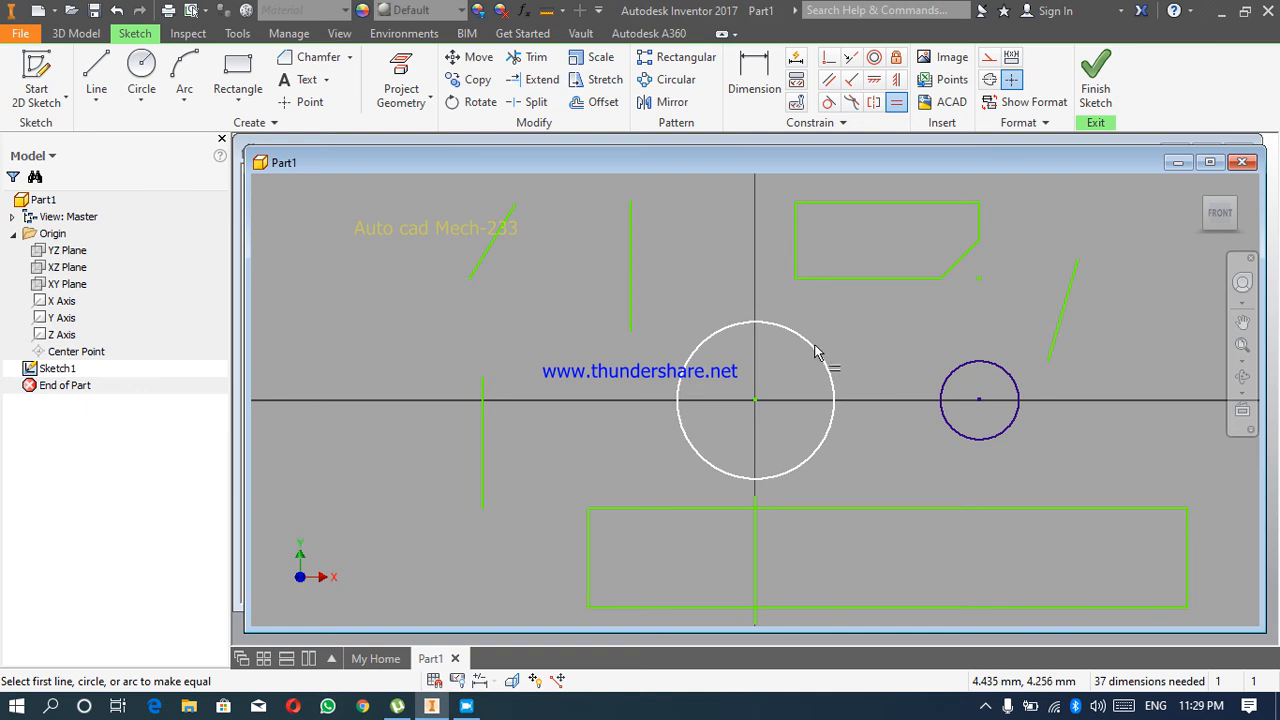
click(815, 352)
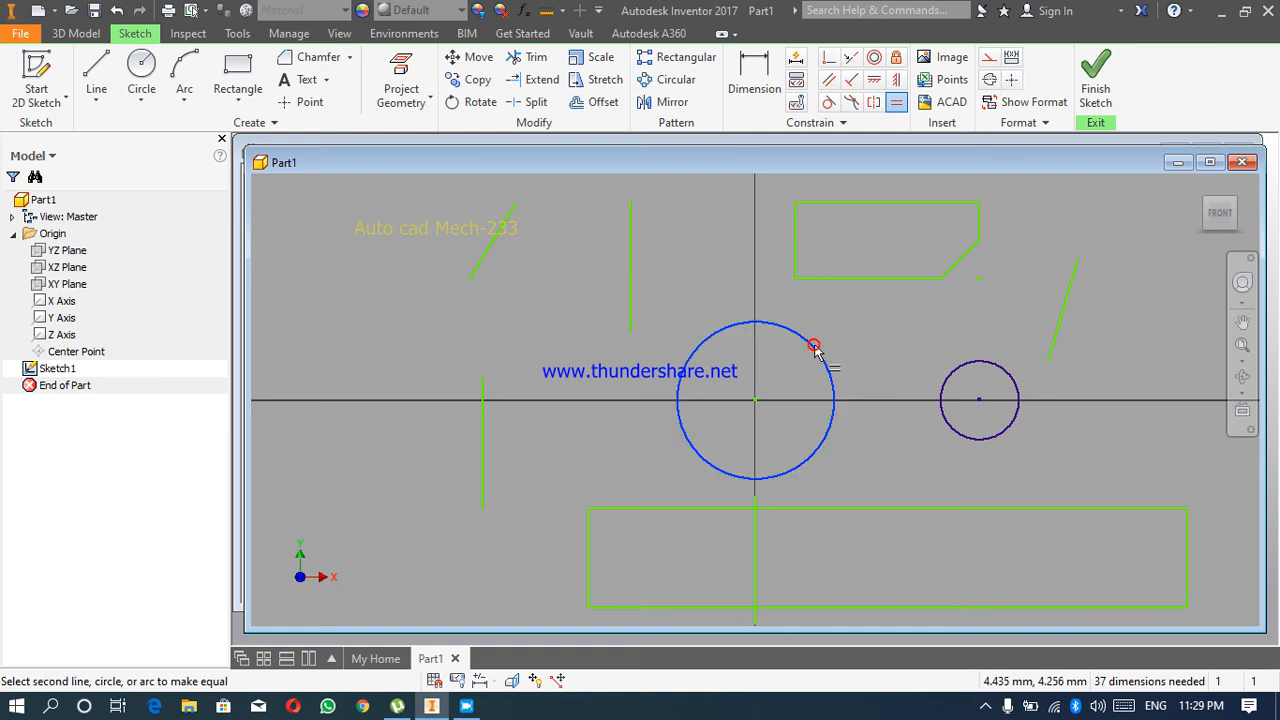
click(960, 372)
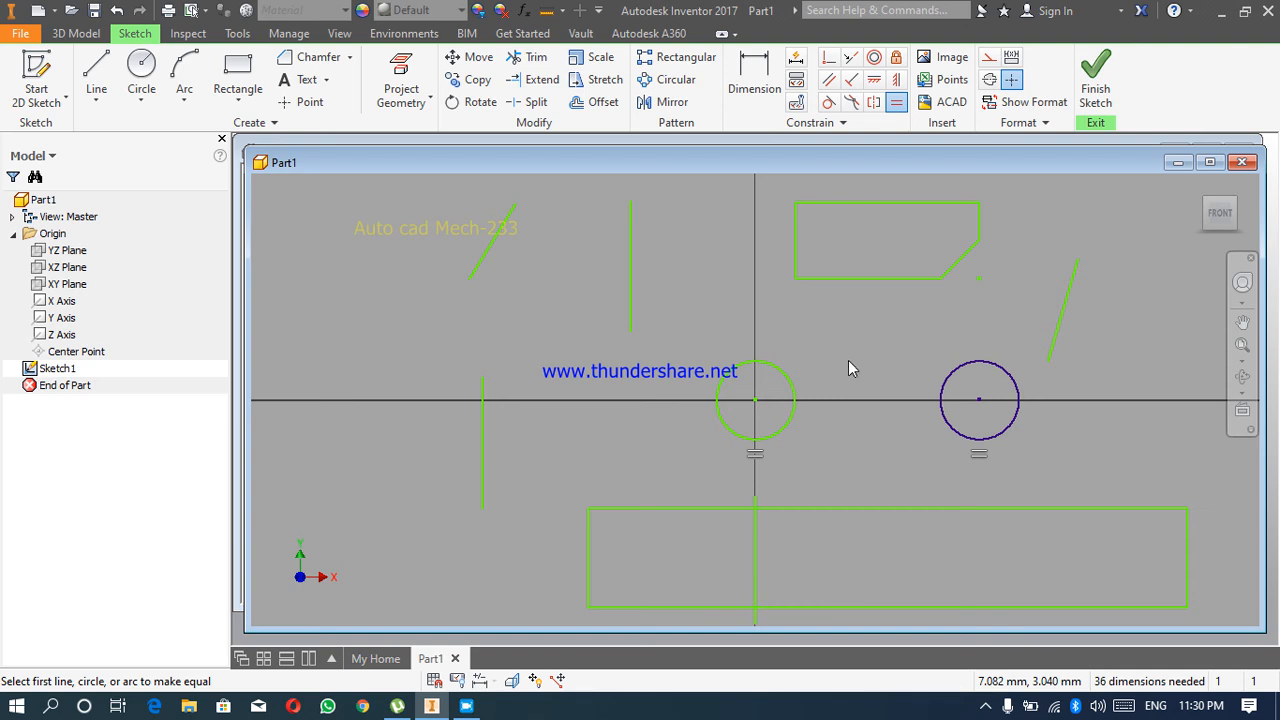
key(Escape)
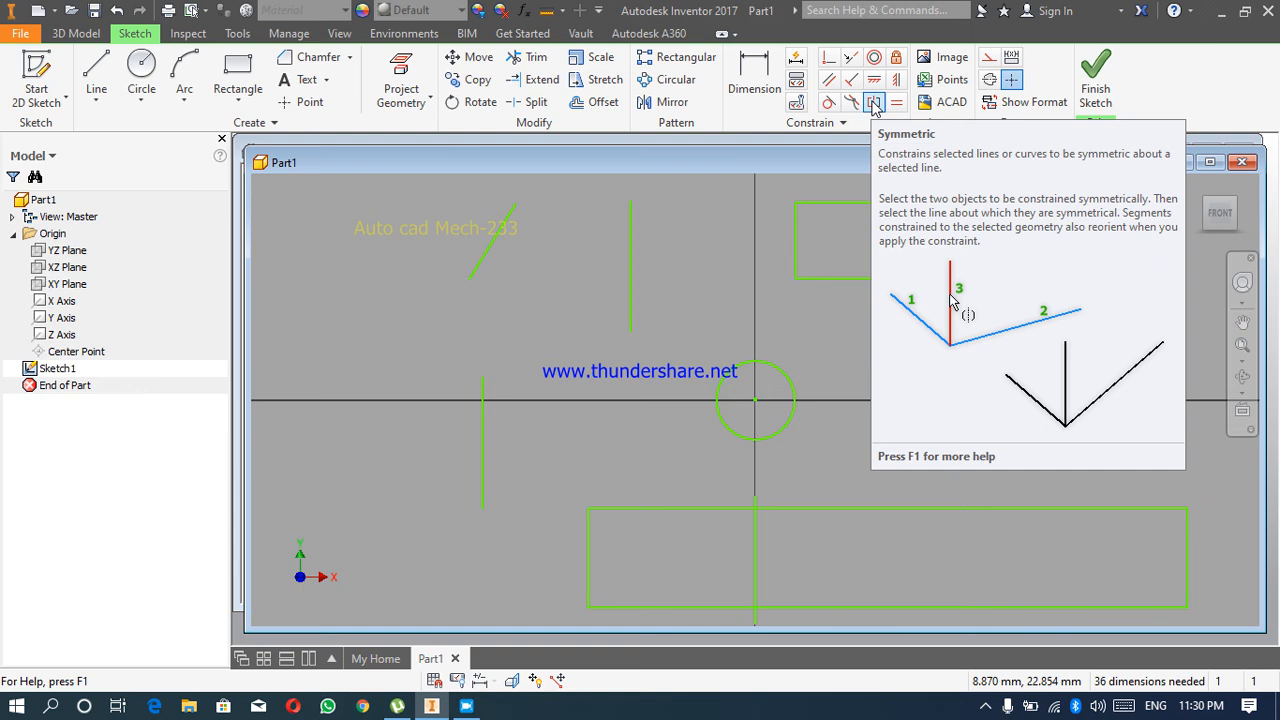
Make the lower rectangle's left and right sides symmetric about the vertical line crossing it.
click(873, 104)
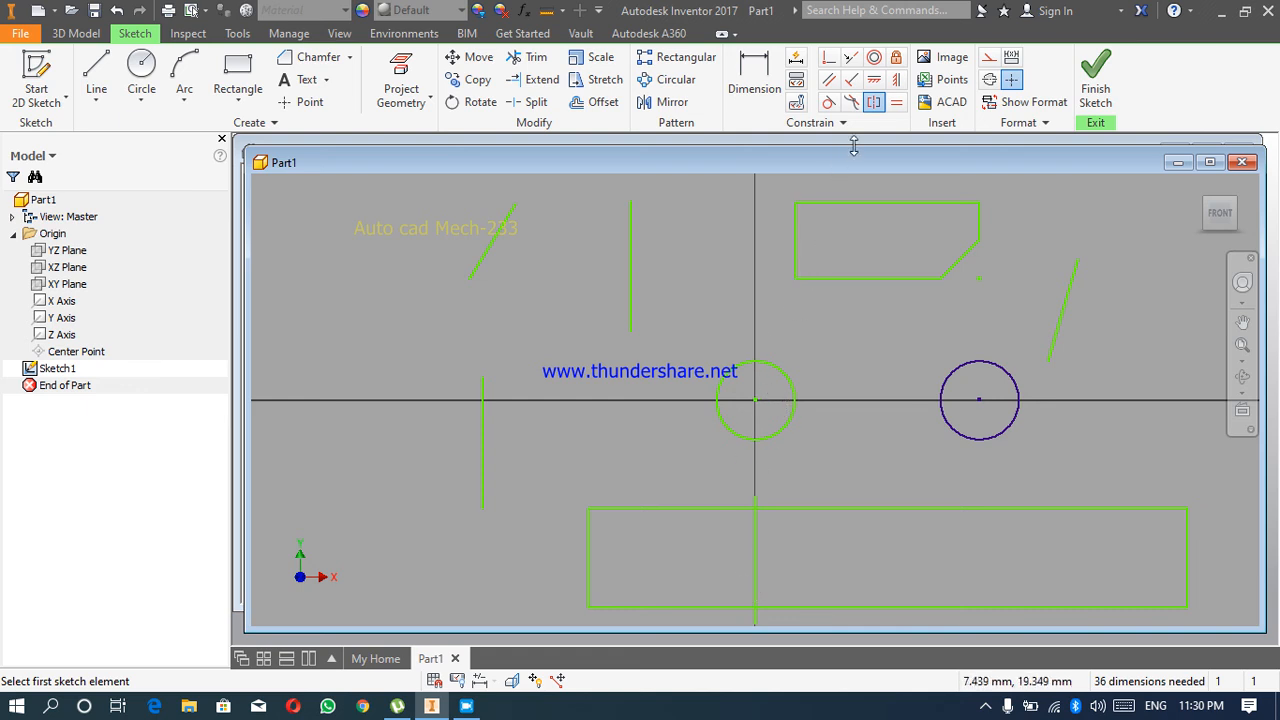
click(590, 568)
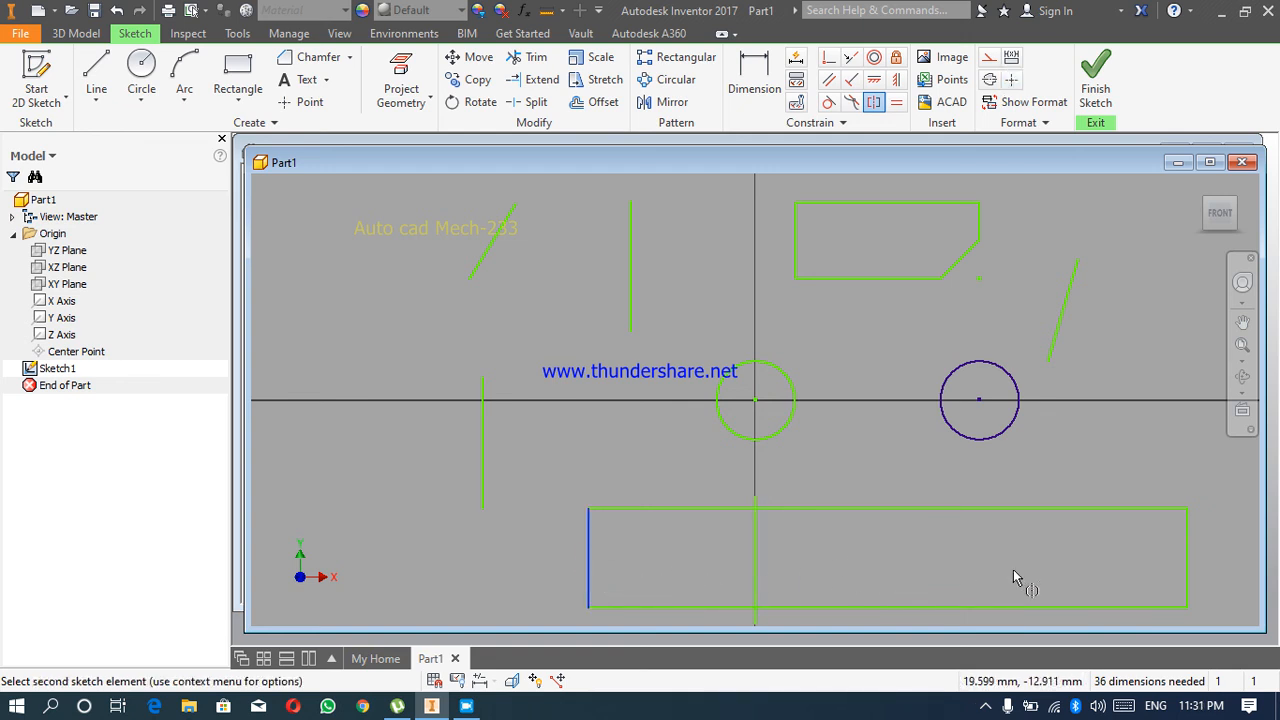
click(1188, 562)
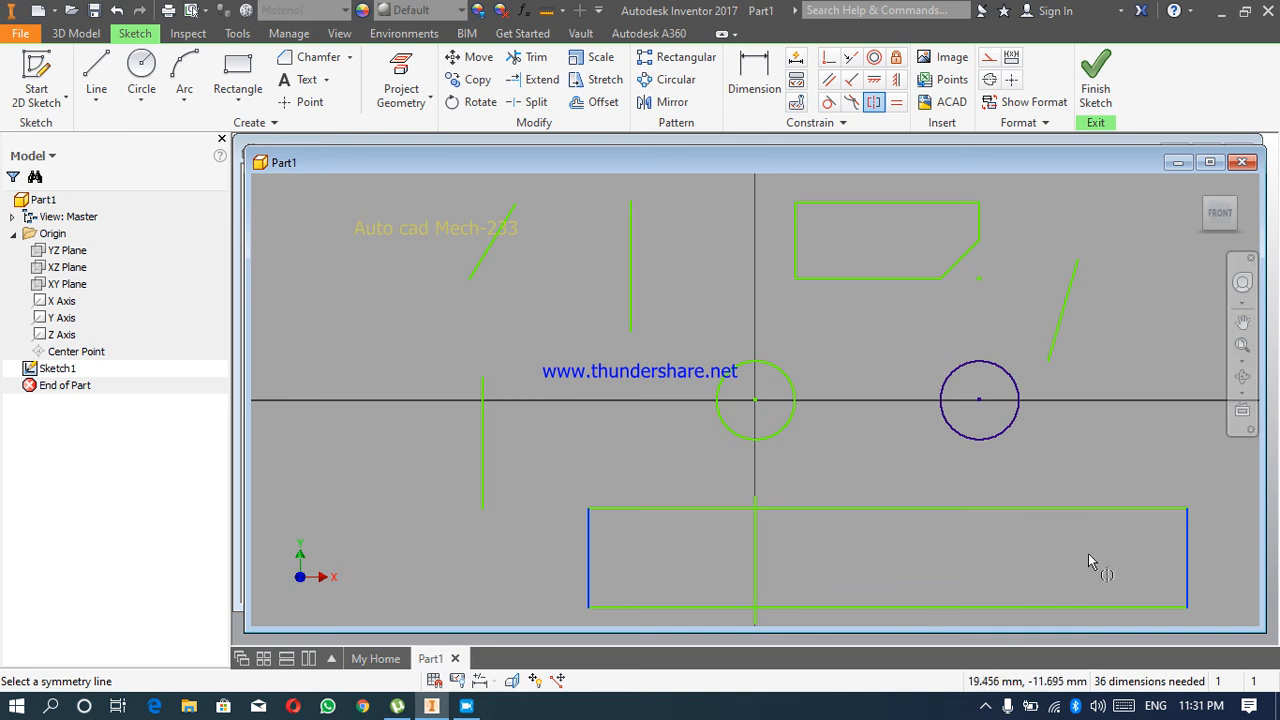
click(756, 575)
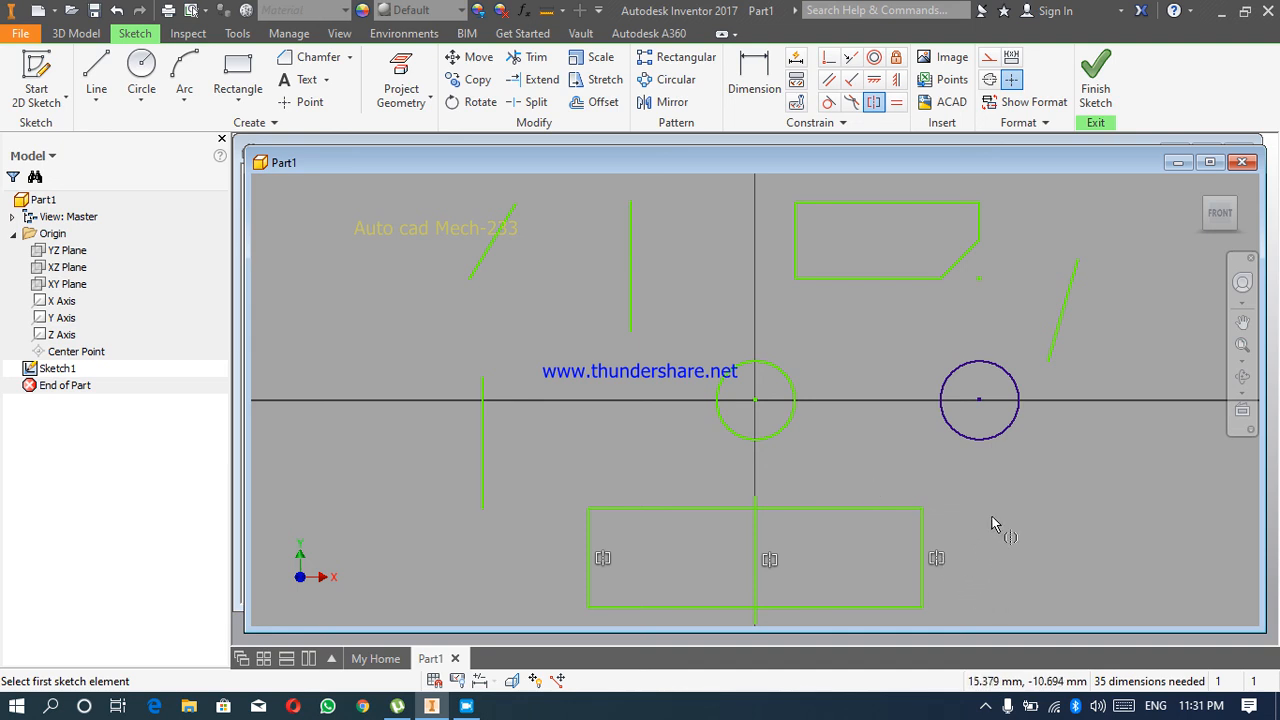
key(Escape)
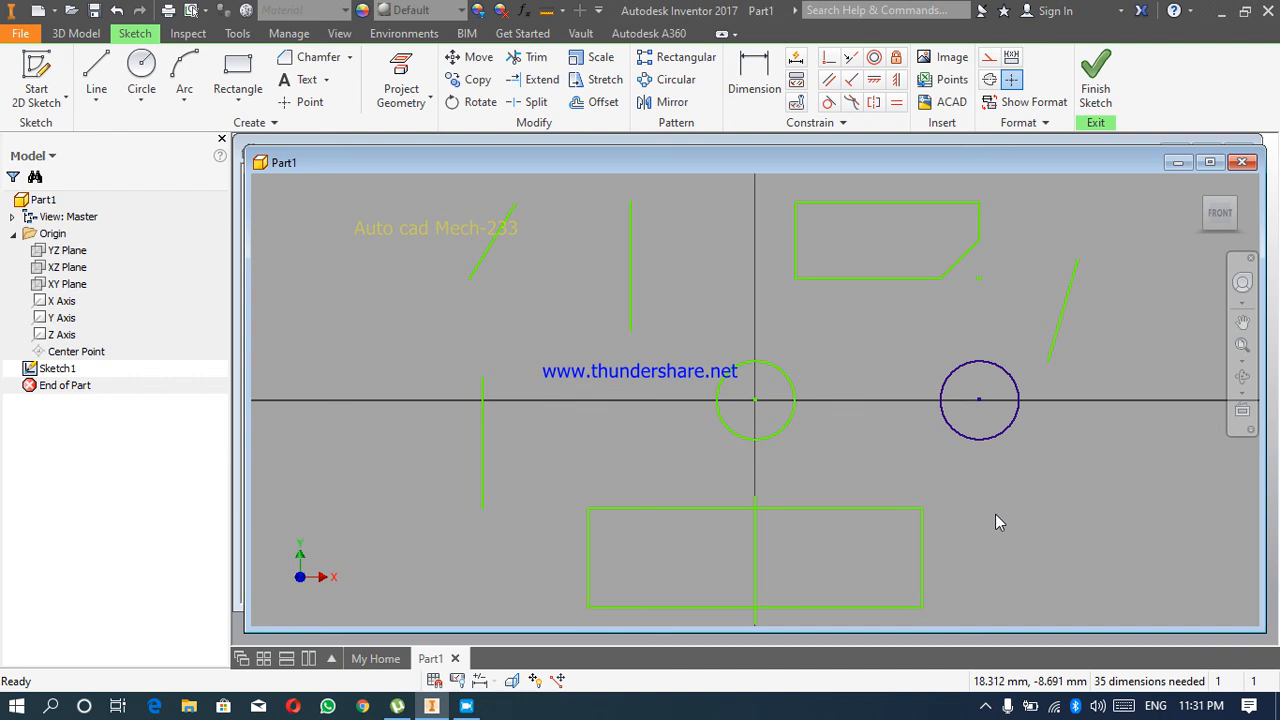
Try to delete the symmetric constraint on the lower rectangle's right side, and undo the deletion.
click(922, 559)
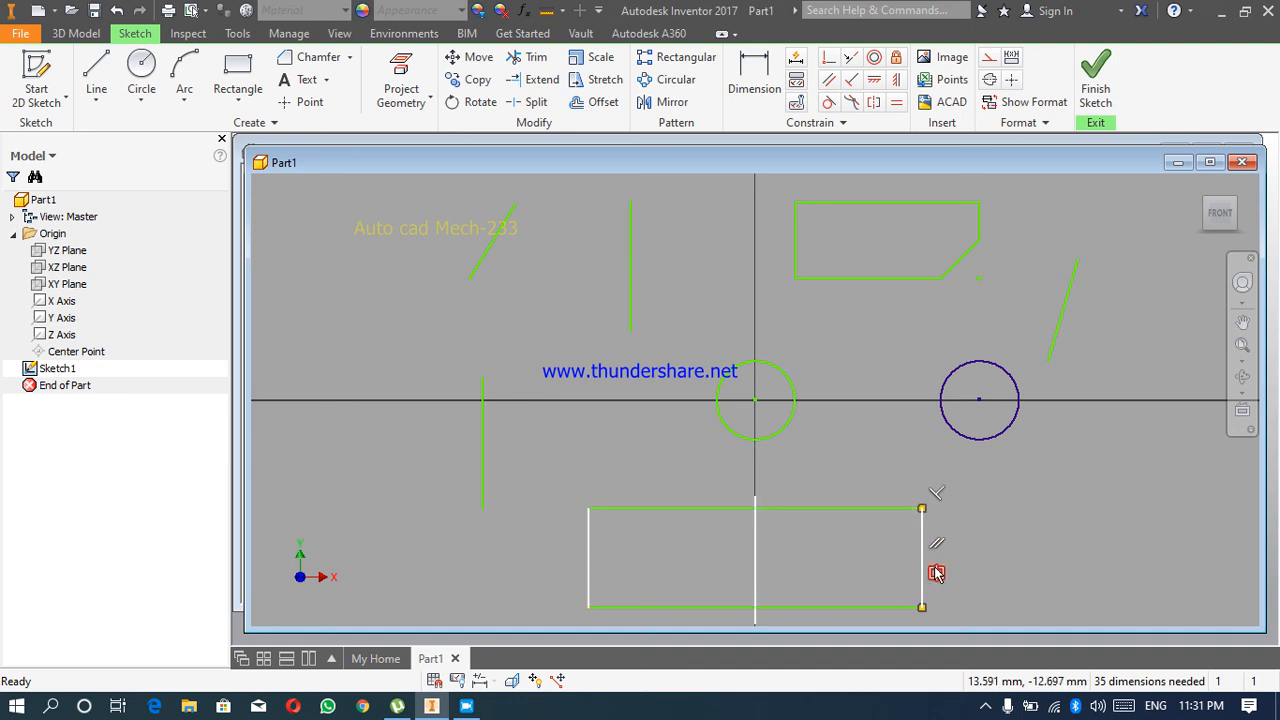
right_click(936, 573)
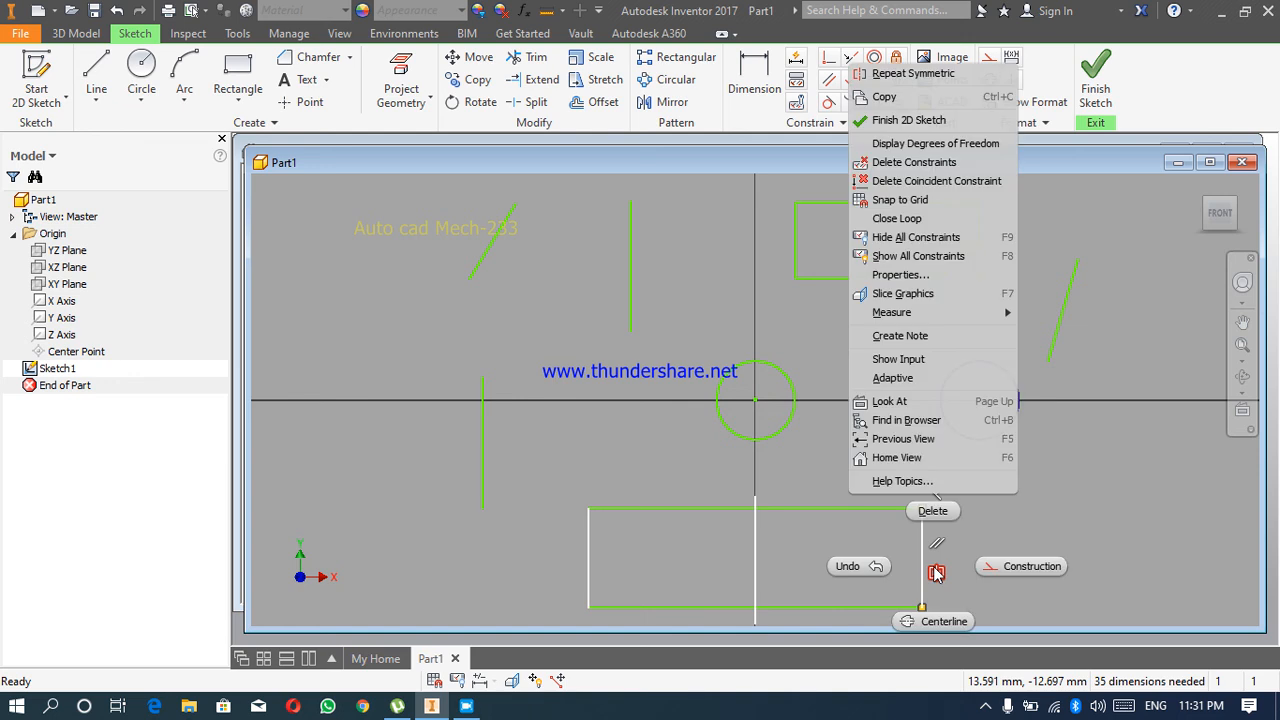
click(932, 511)
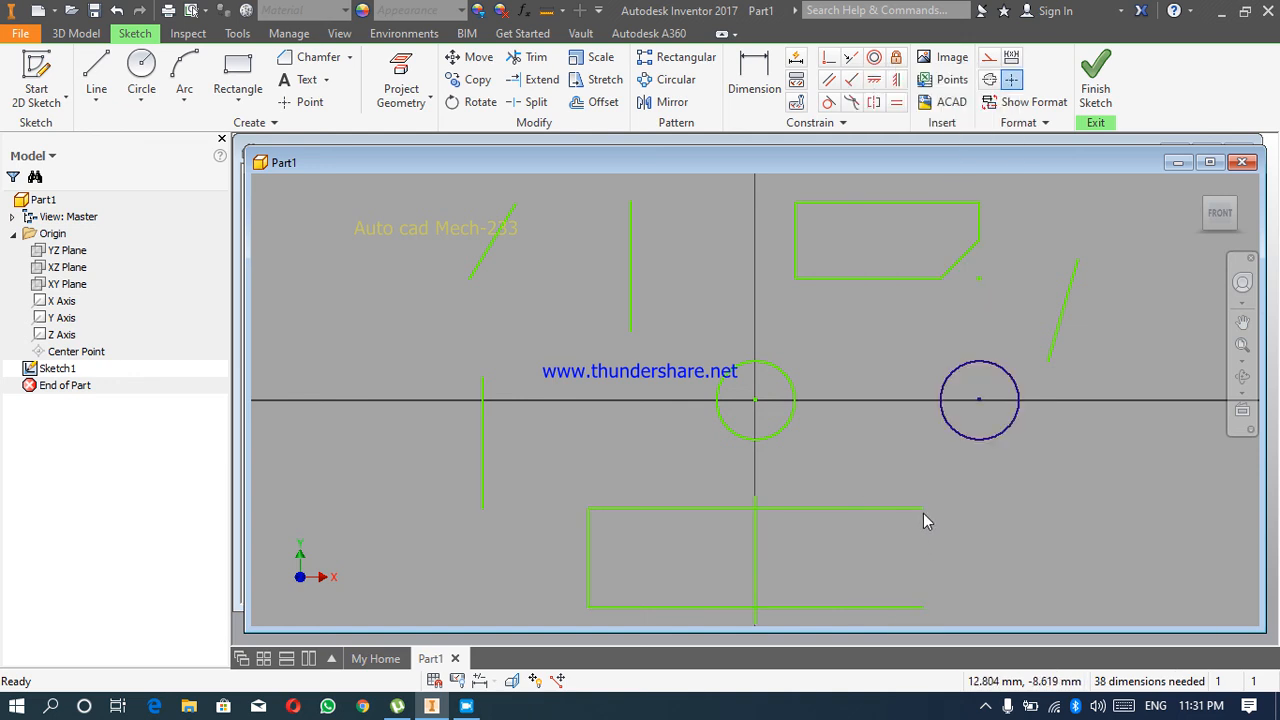
key(ctrl+z)
Delete the parallel and perpendicular constraints attached to the lower rectangle's right side.
click(922, 539)
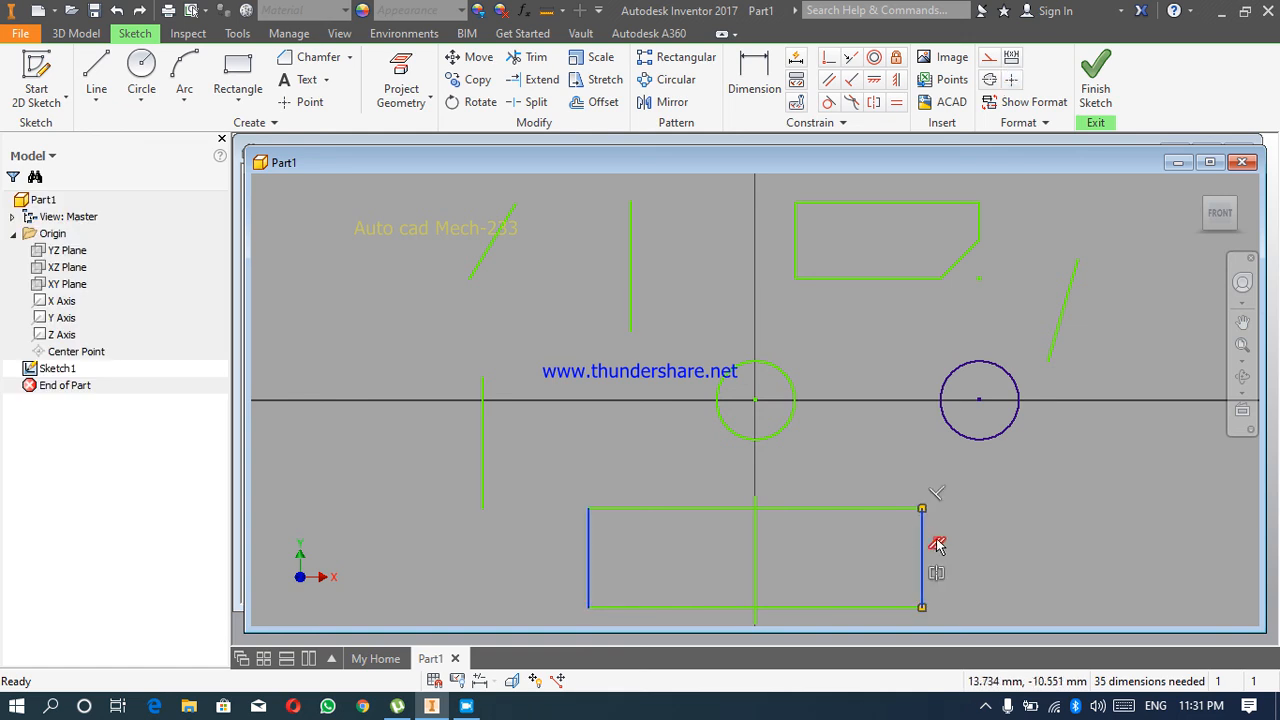
right_click(938, 545)
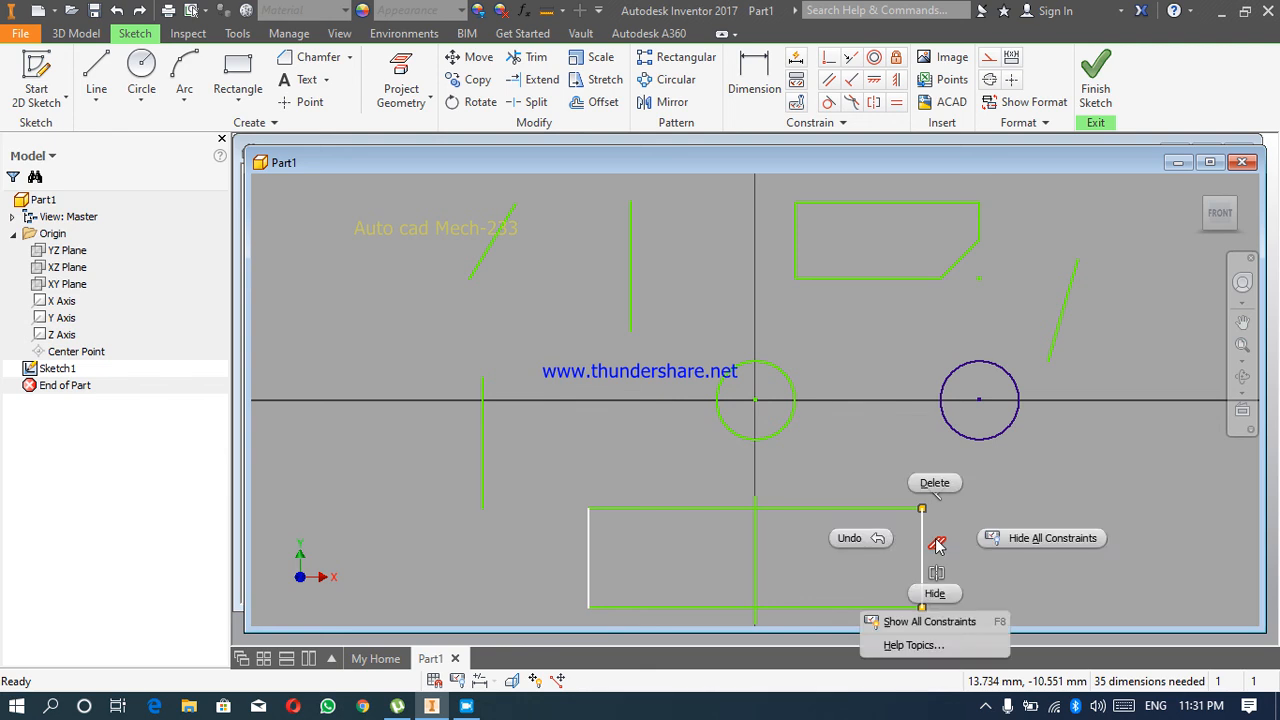
click(934, 484)
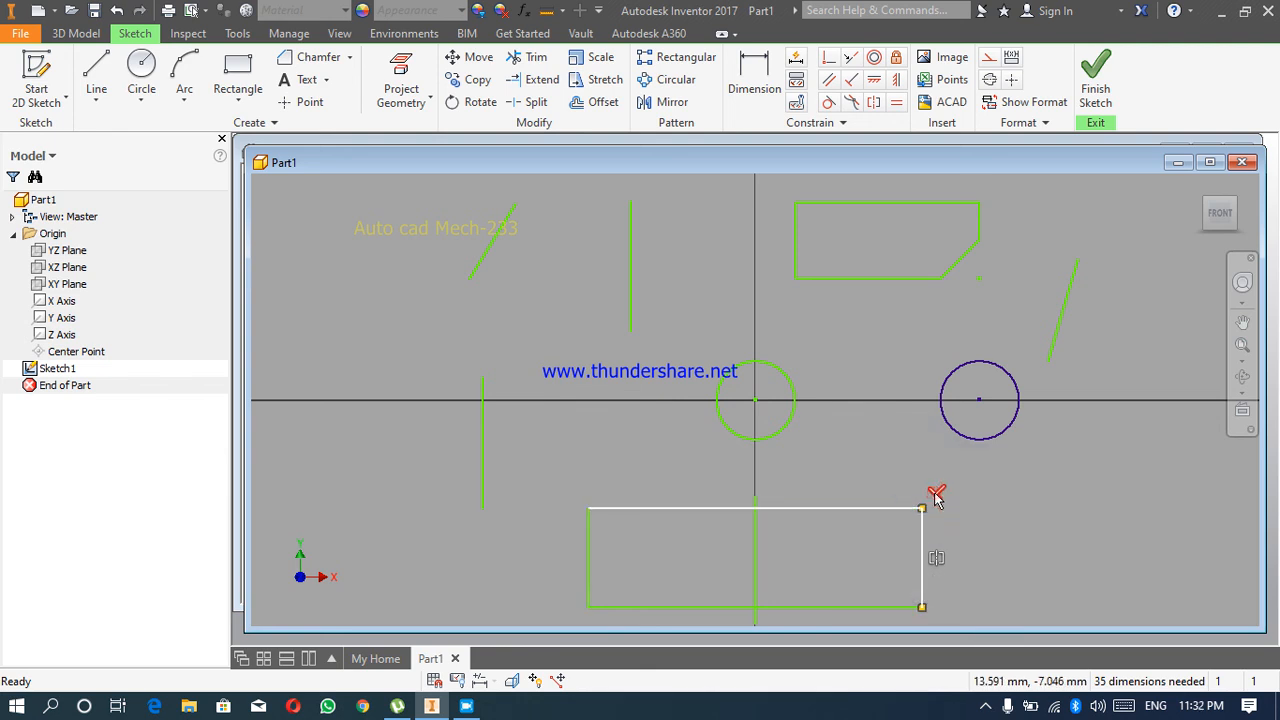
right_click(937, 500)
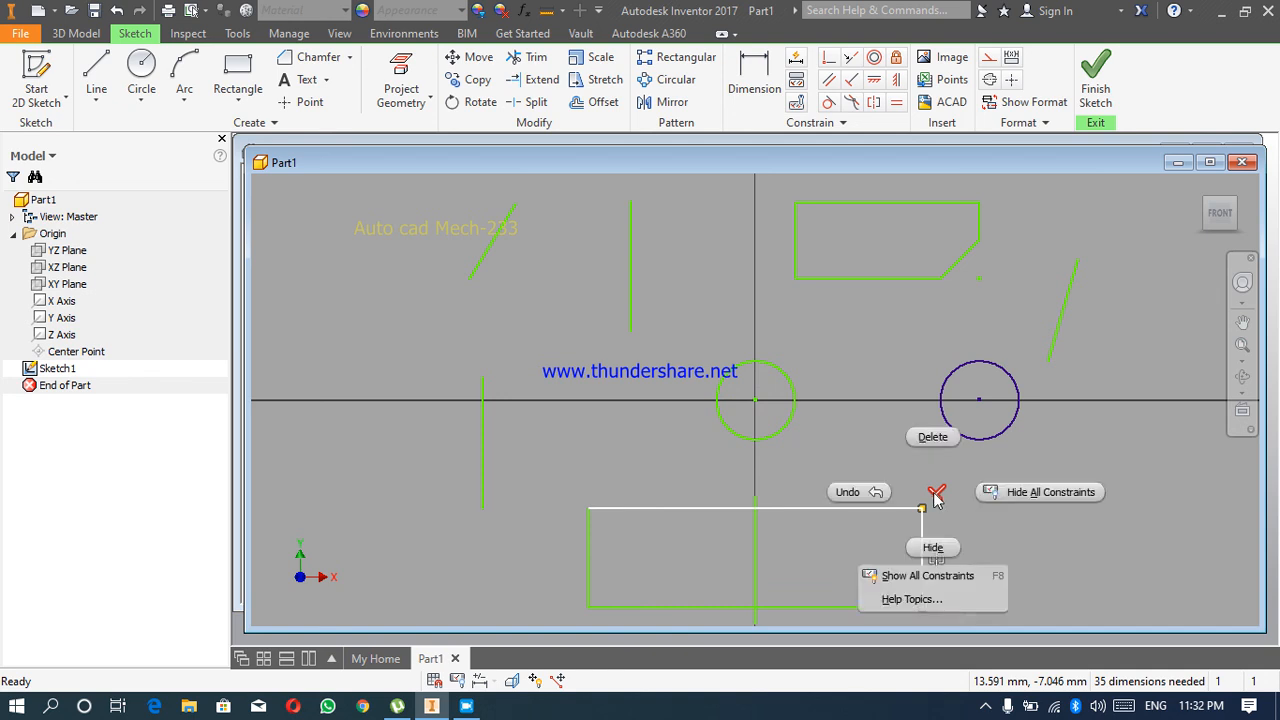
click(938, 440)
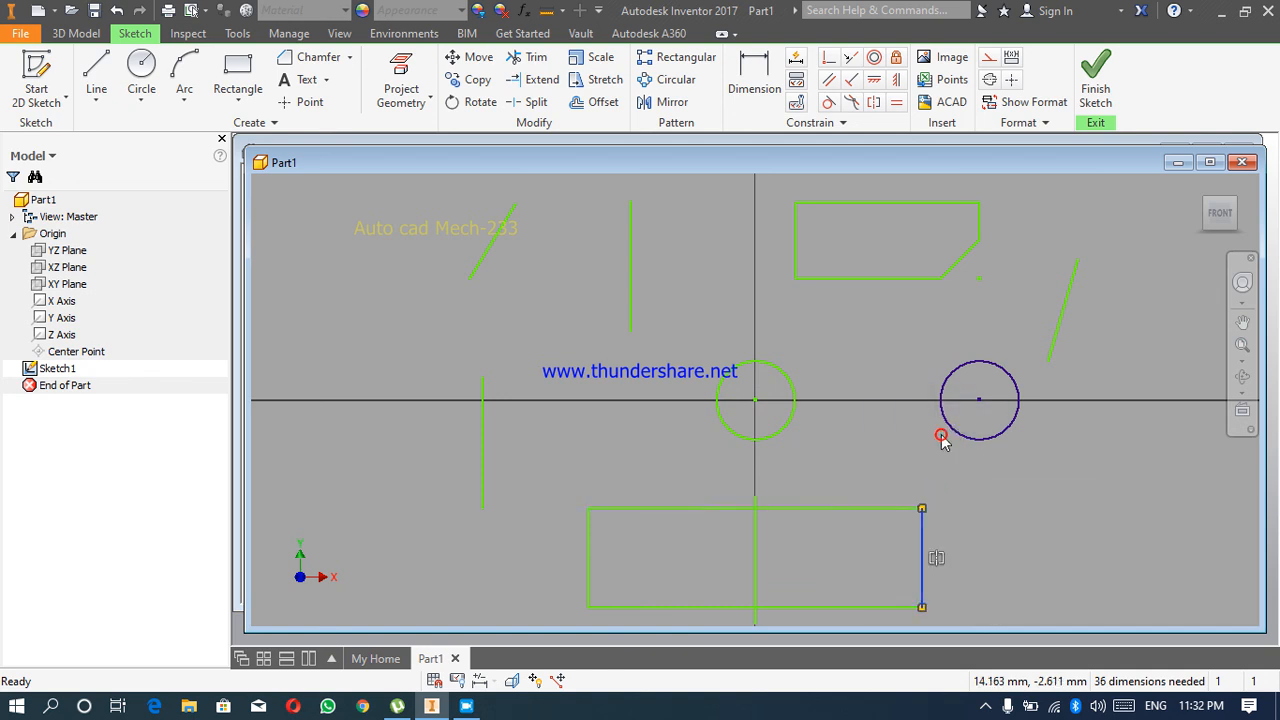
Delete the symmetric constraint on the lower rectangle's right side and the coincident constraints at that side's upper and lower endpoints.
right_click(940, 560)
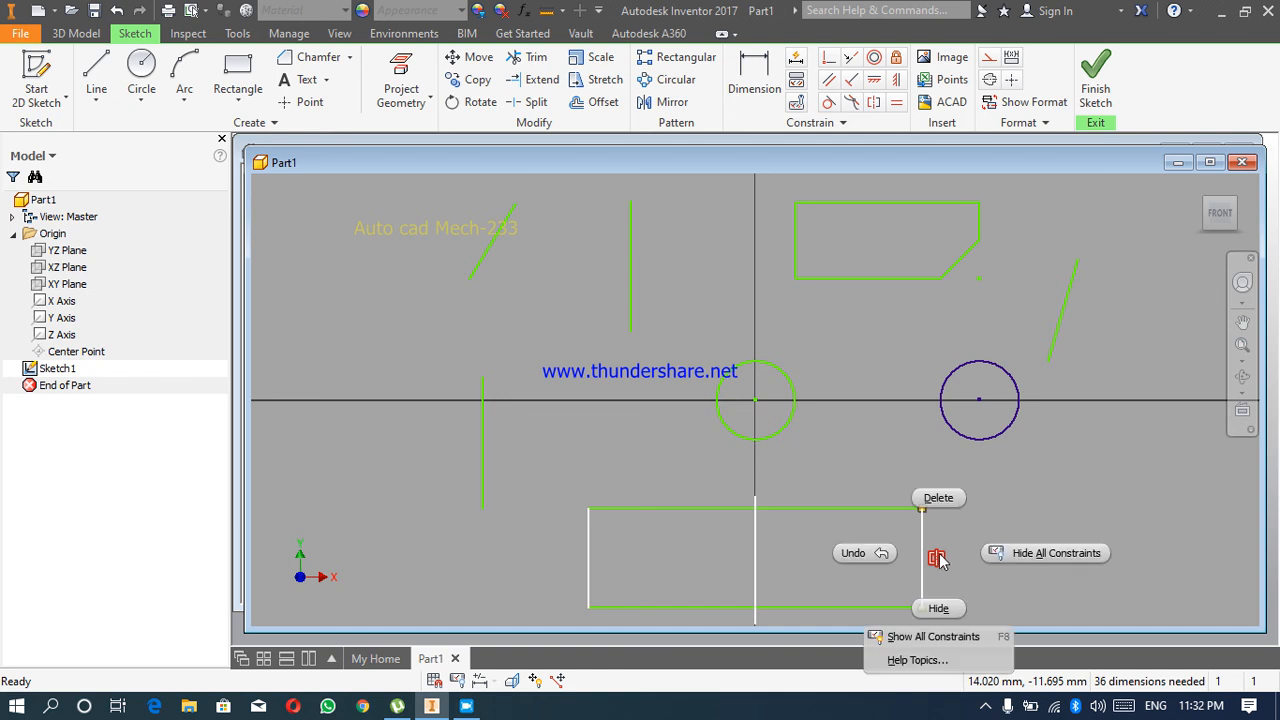
click(948, 499)
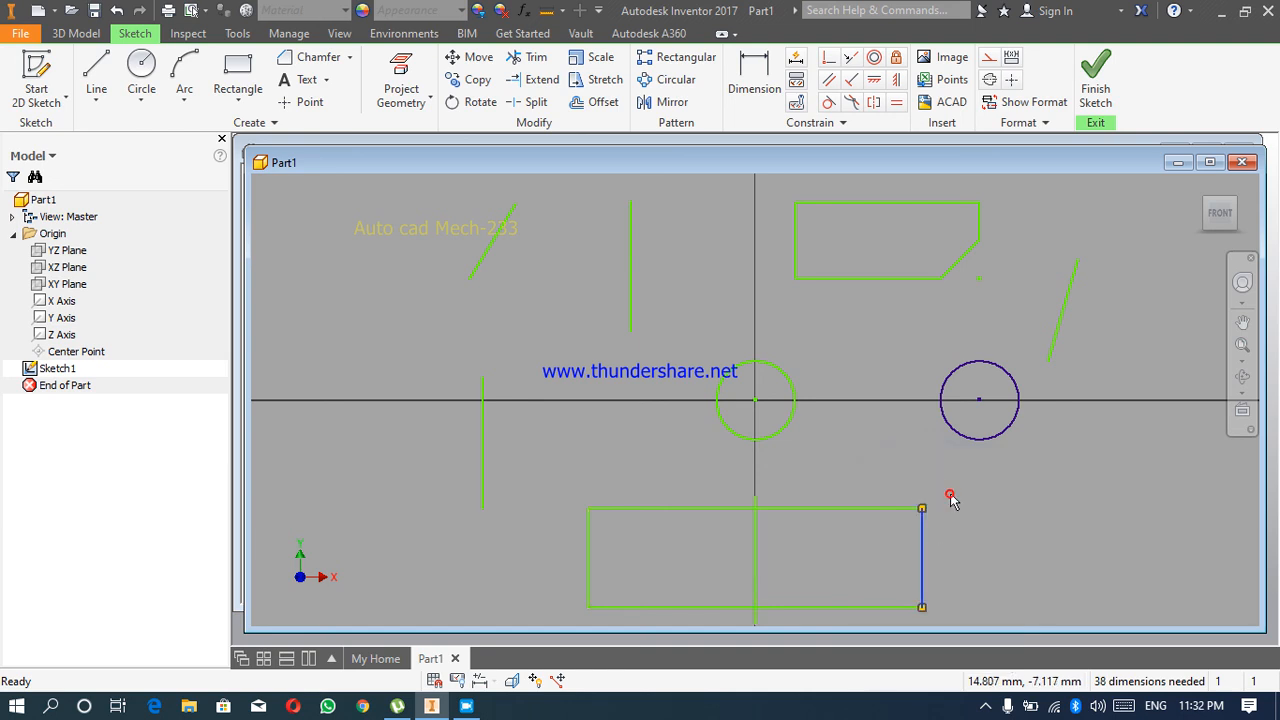
mouse_move(922, 508)
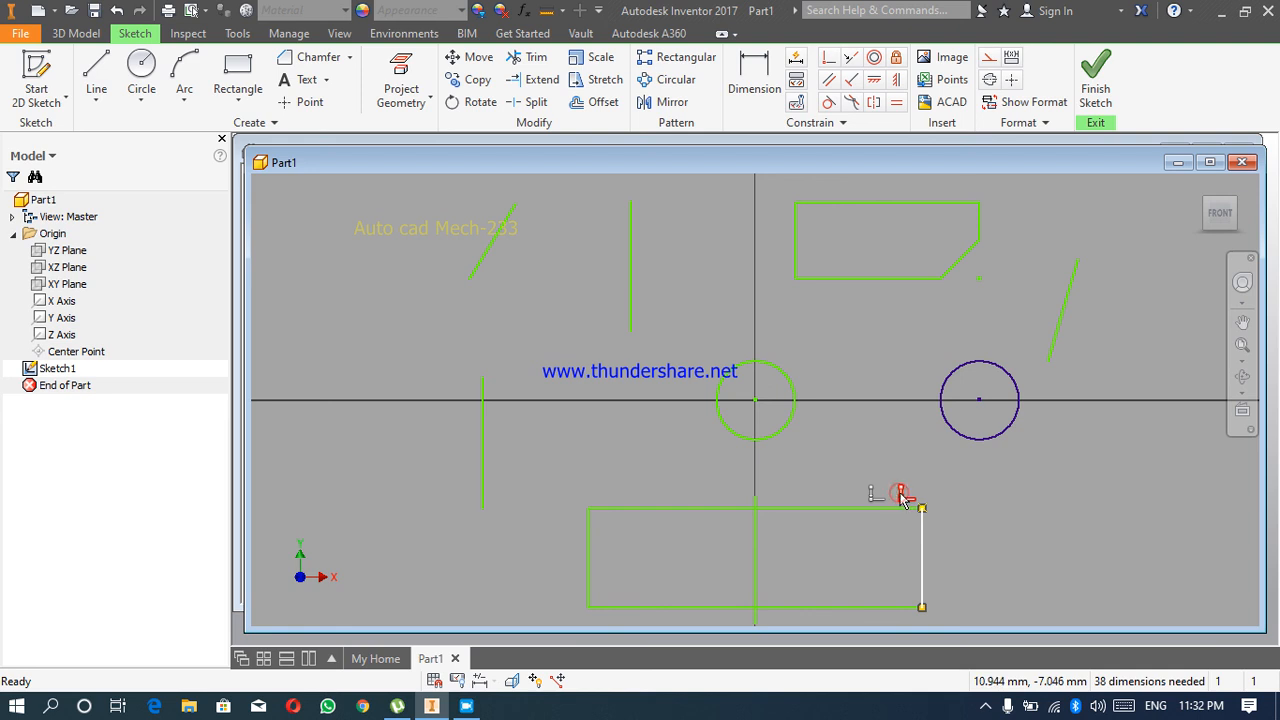
right_click(903, 497)
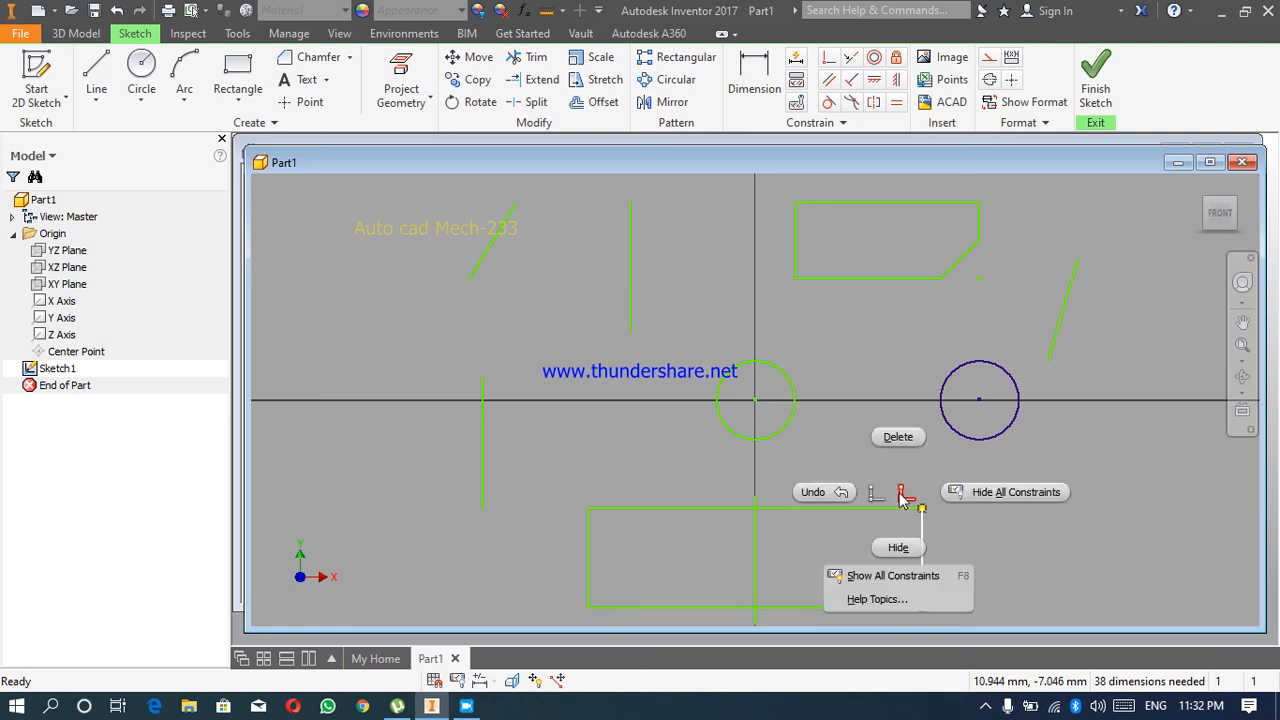
click(904, 434)
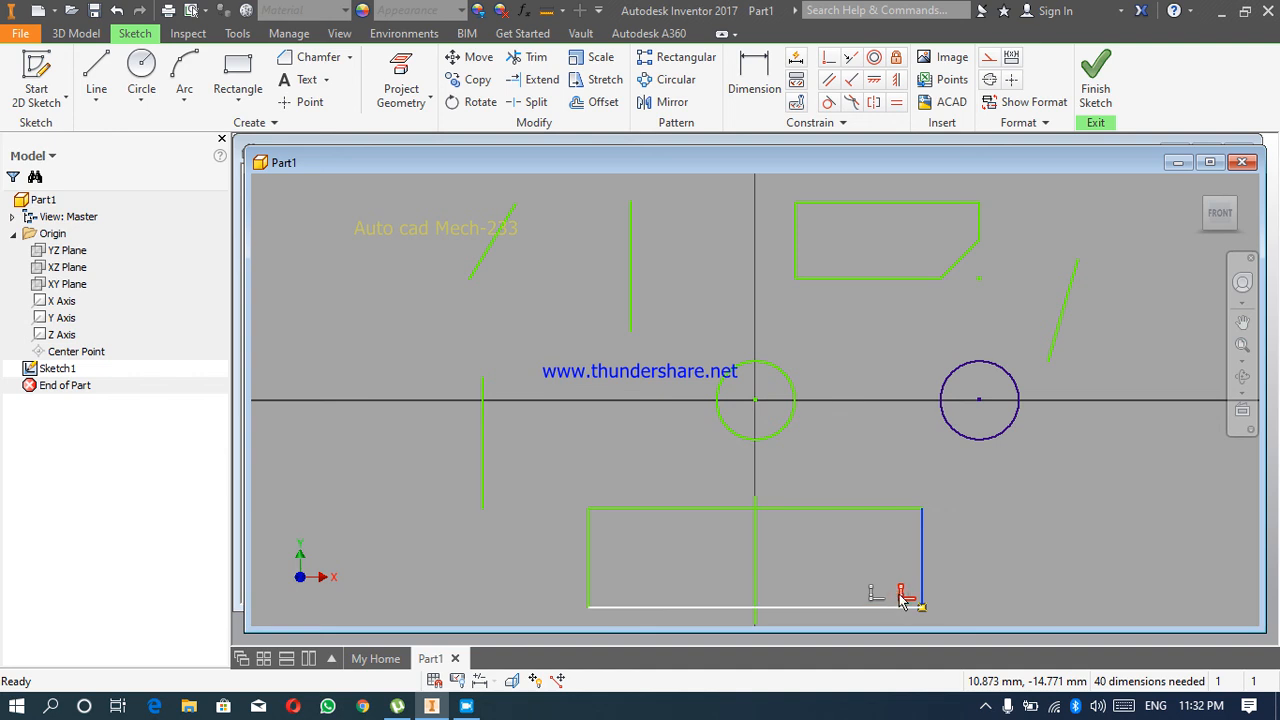
right_click(901, 597)
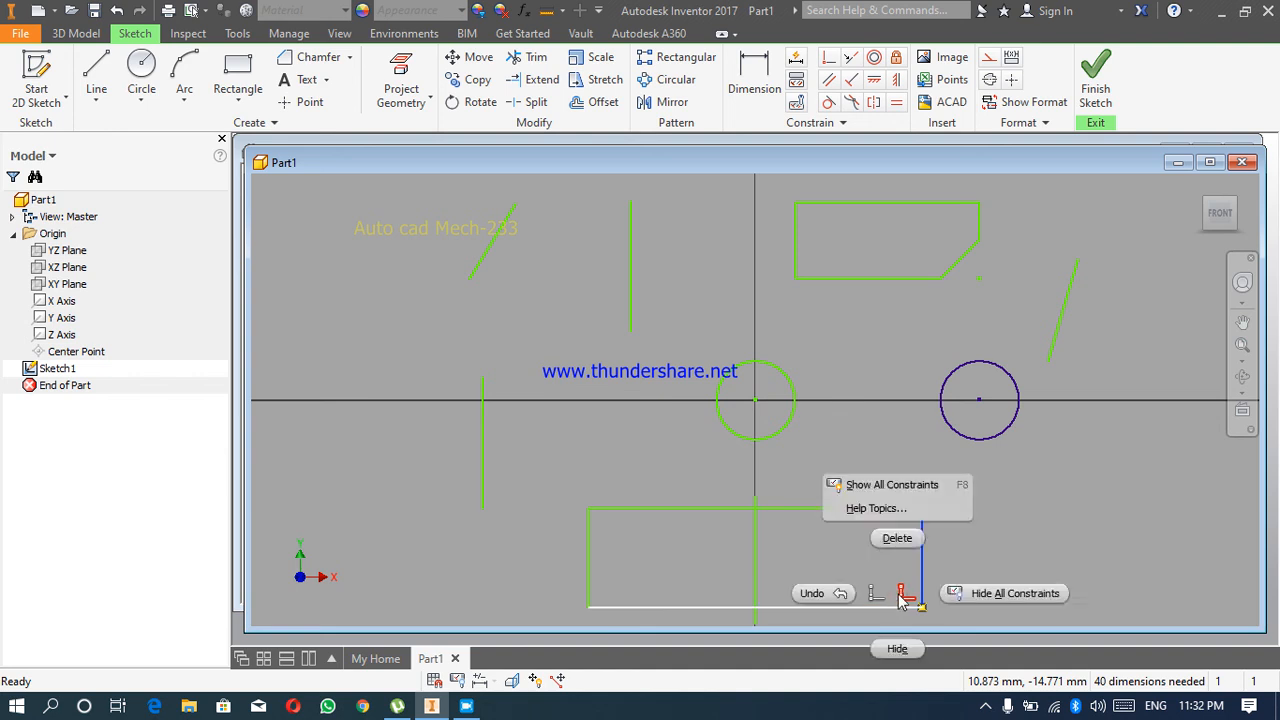
click(897, 540)
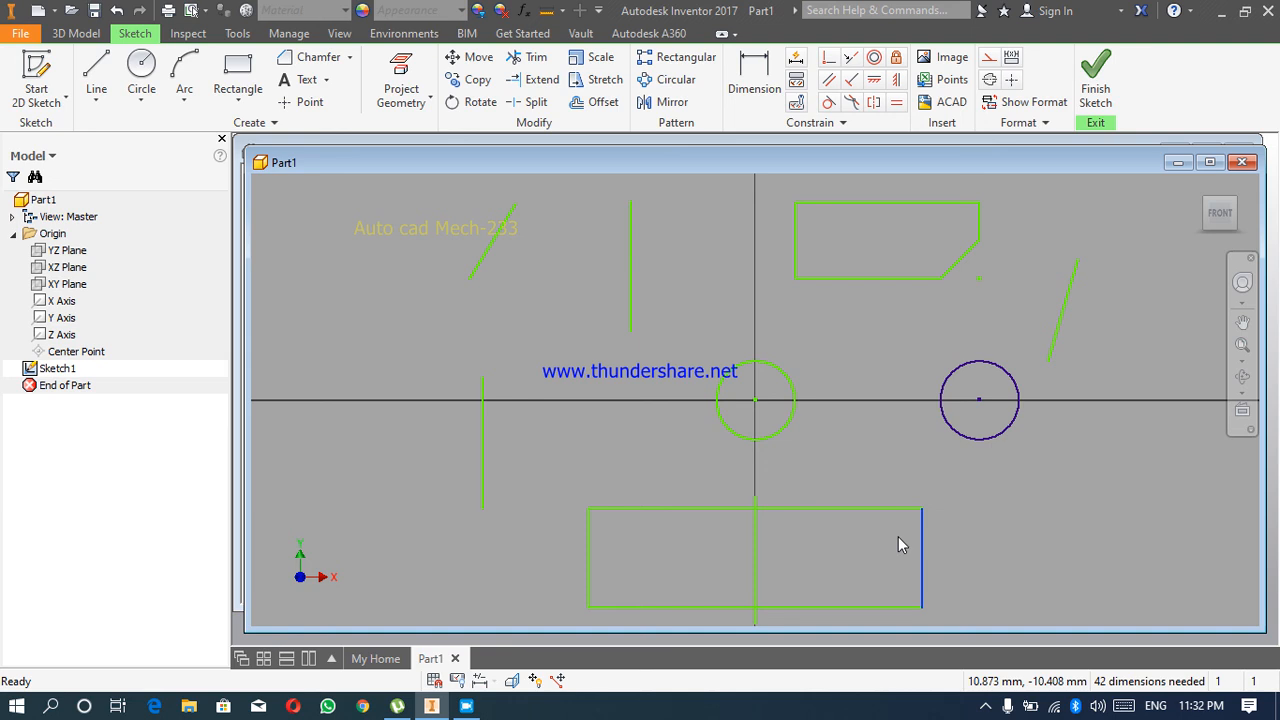